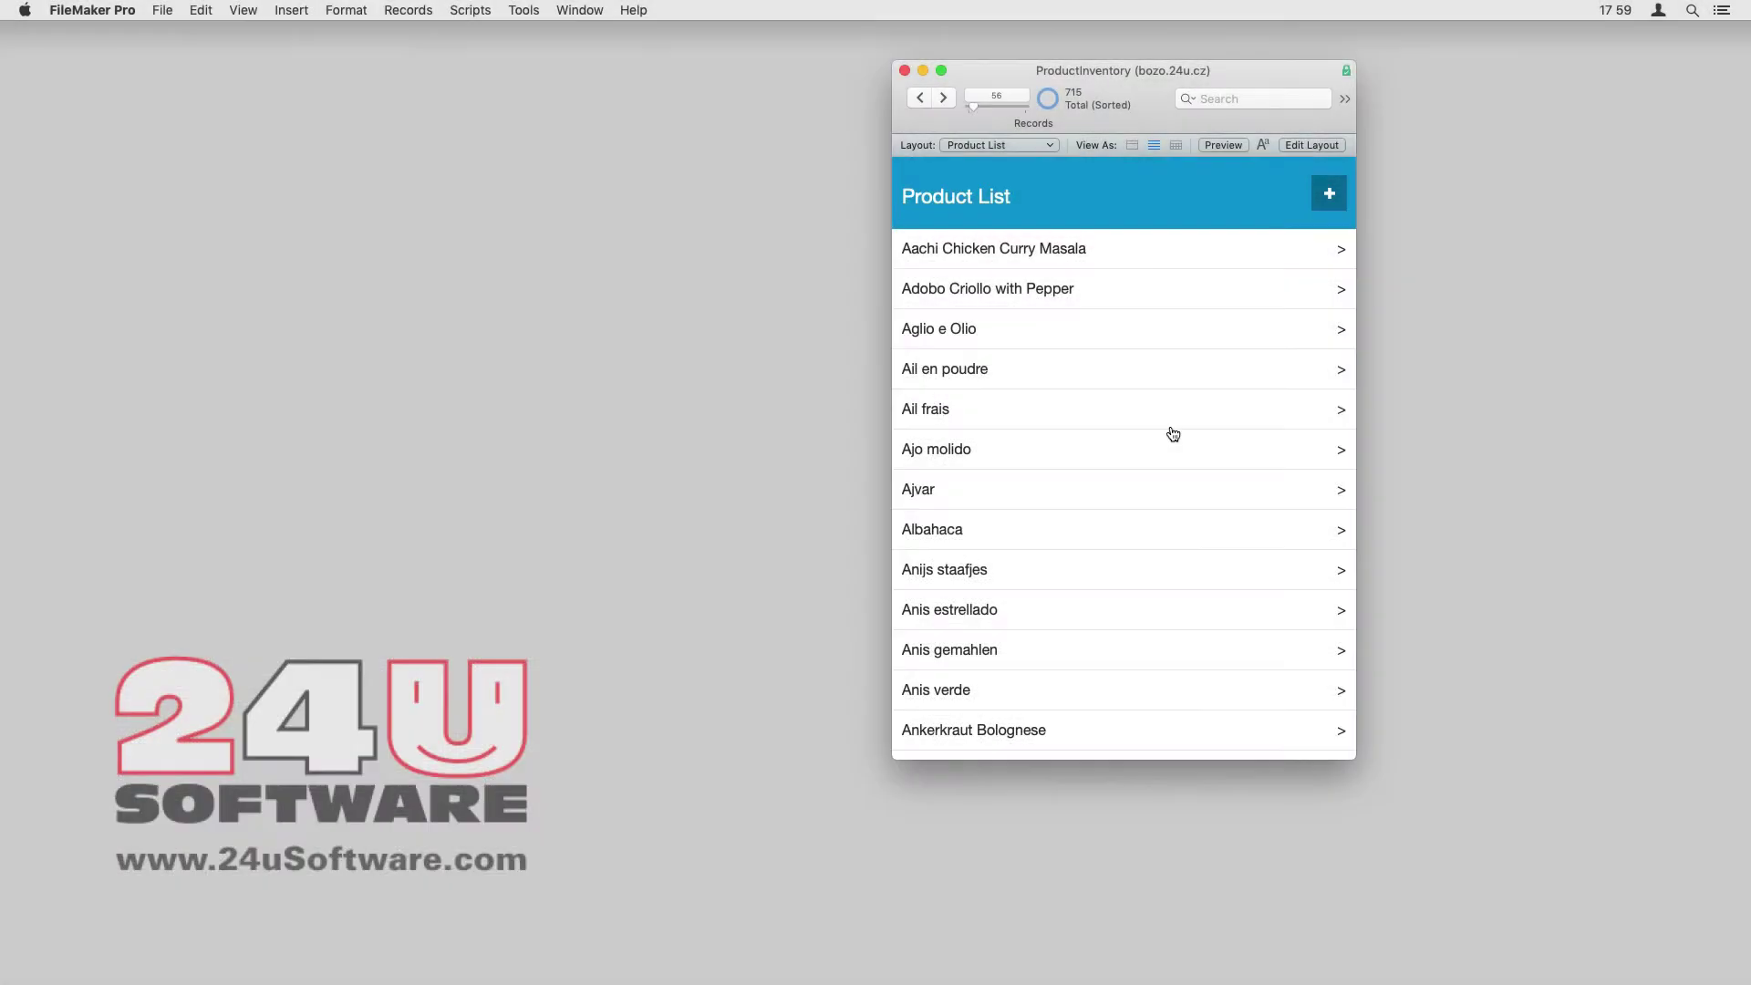
pyautogui.scroll(-5, 1173, 434)
pyautogui.scroll(-5, 1172, 434)
pyautogui.scroll(-3, 1172, 434)
pyautogui.scroll(2, 1172, 433)
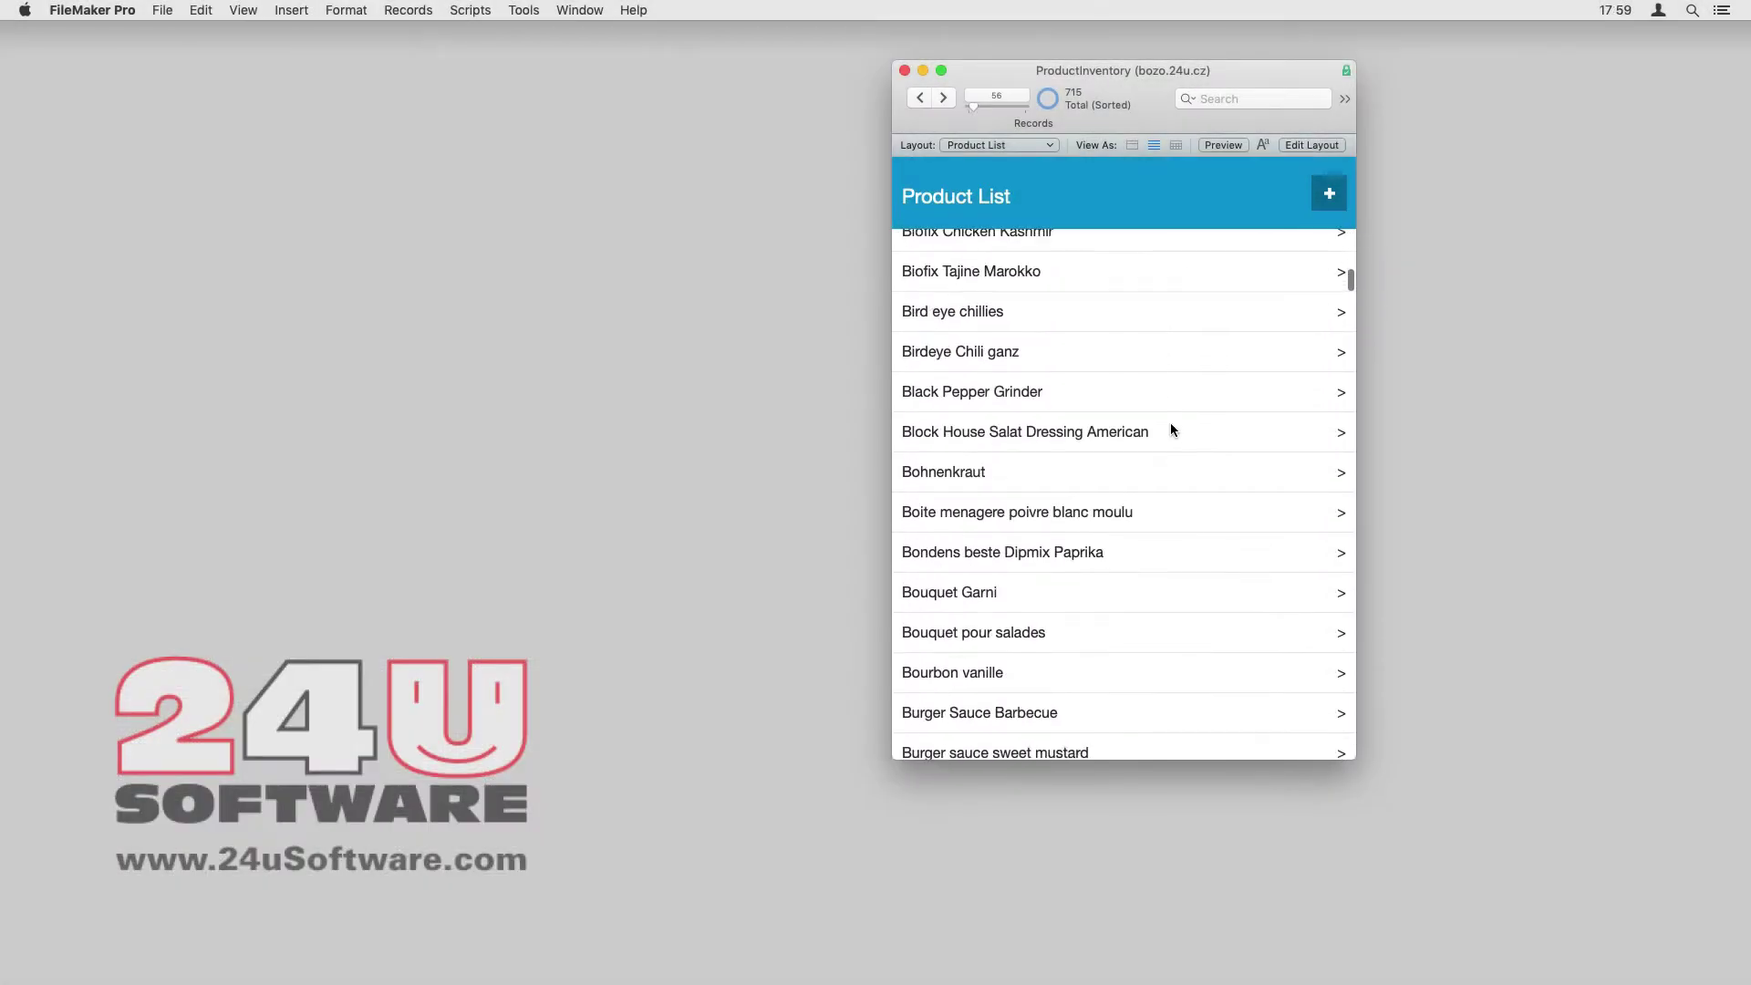
# From a product record, create a Text field named nfc in the Product table via Manage Database.
pyautogui.click(1000, 332)
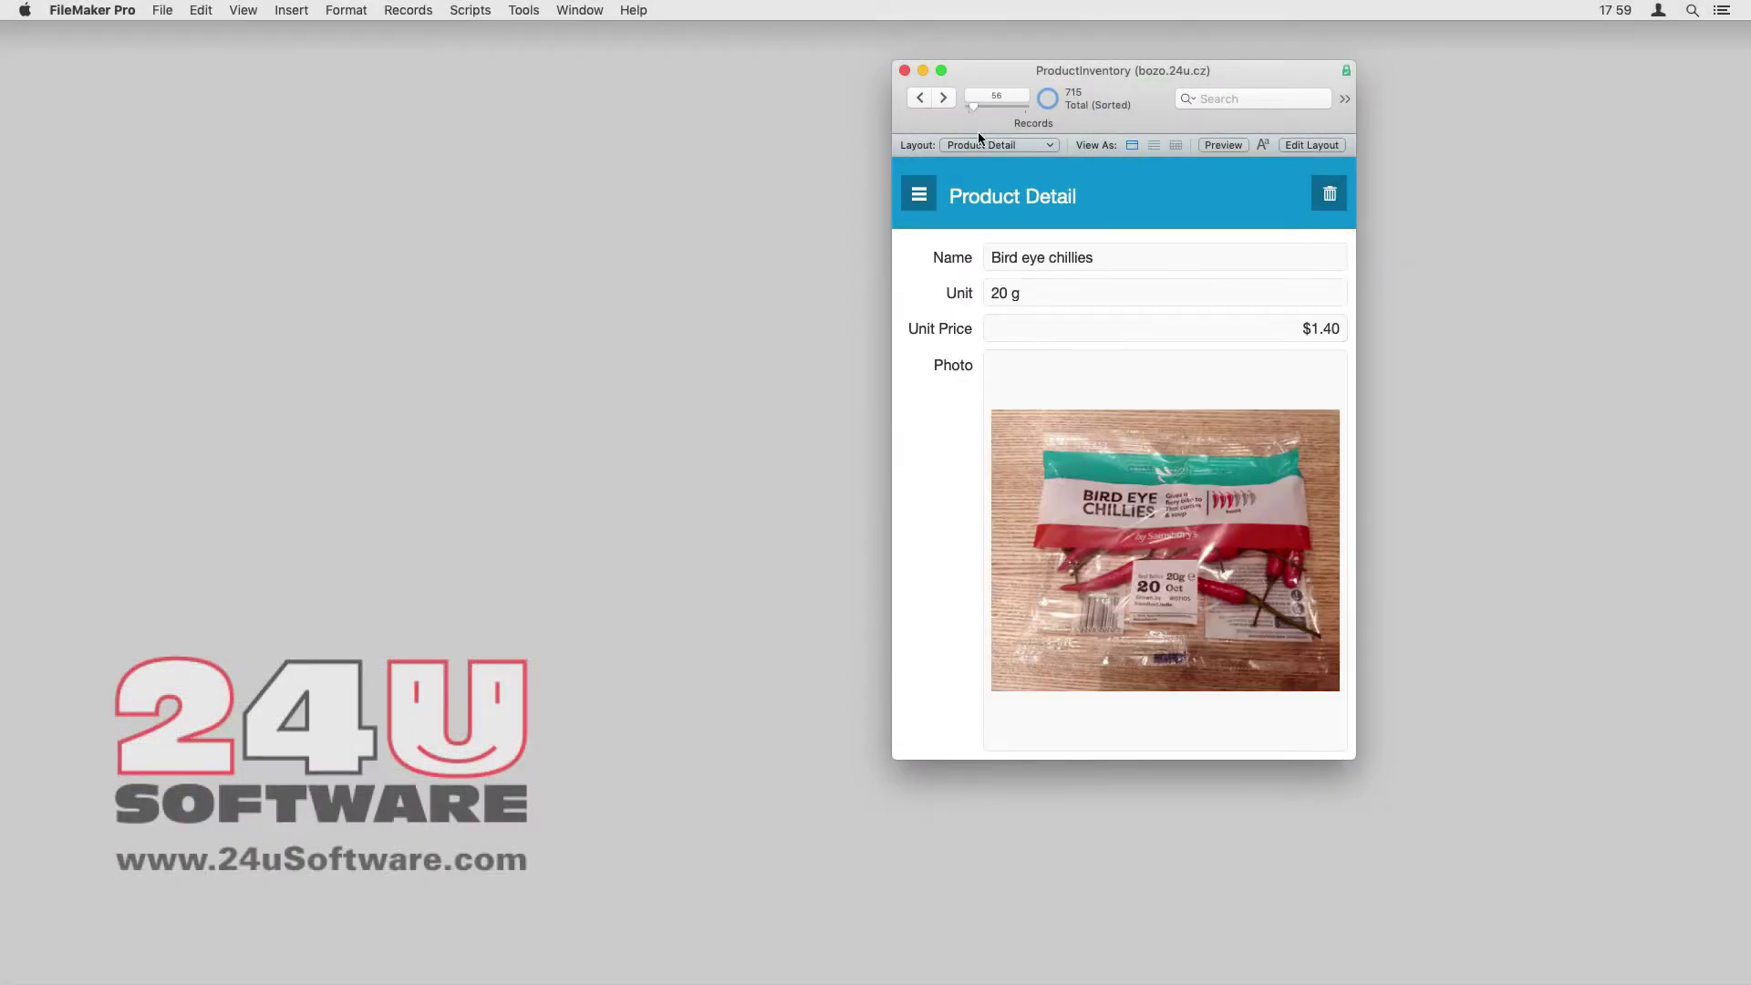
pyautogui.click(945, 98)
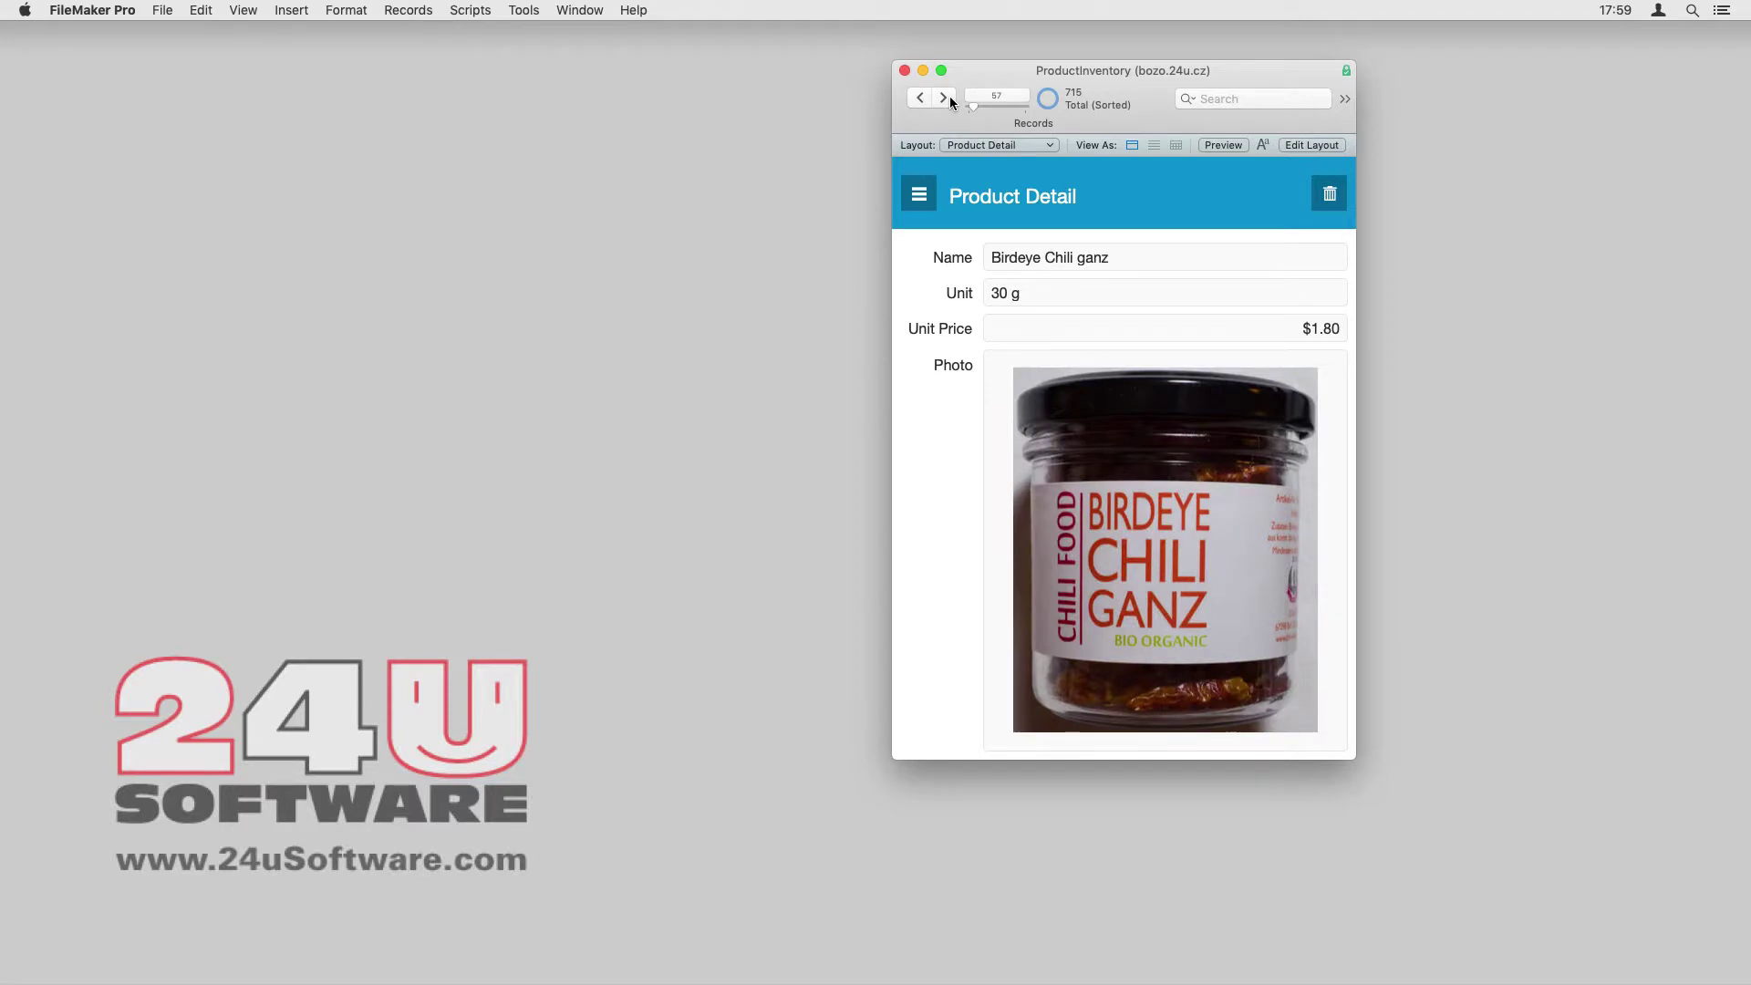
pyautogui.click(161, 10)
pyautogui.moveTo(208, 163)
pyautogui.click(416, 158)
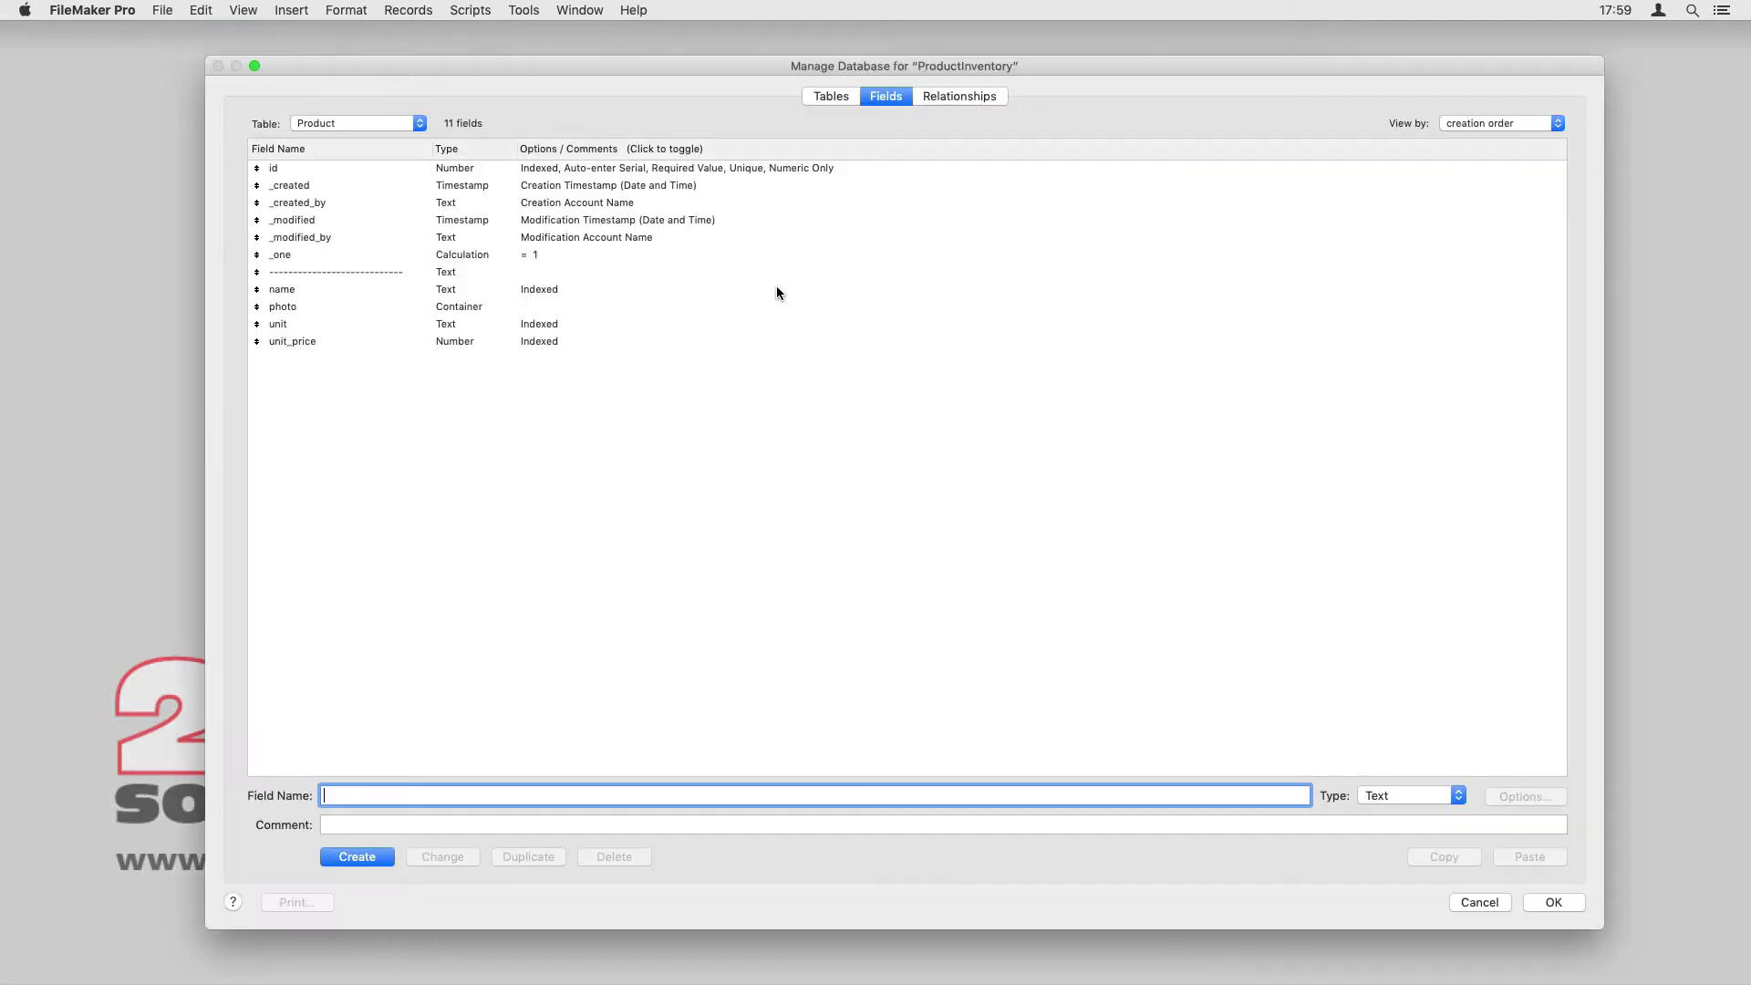
pyautogui.write('nfc')
pyautogui.press('Return')
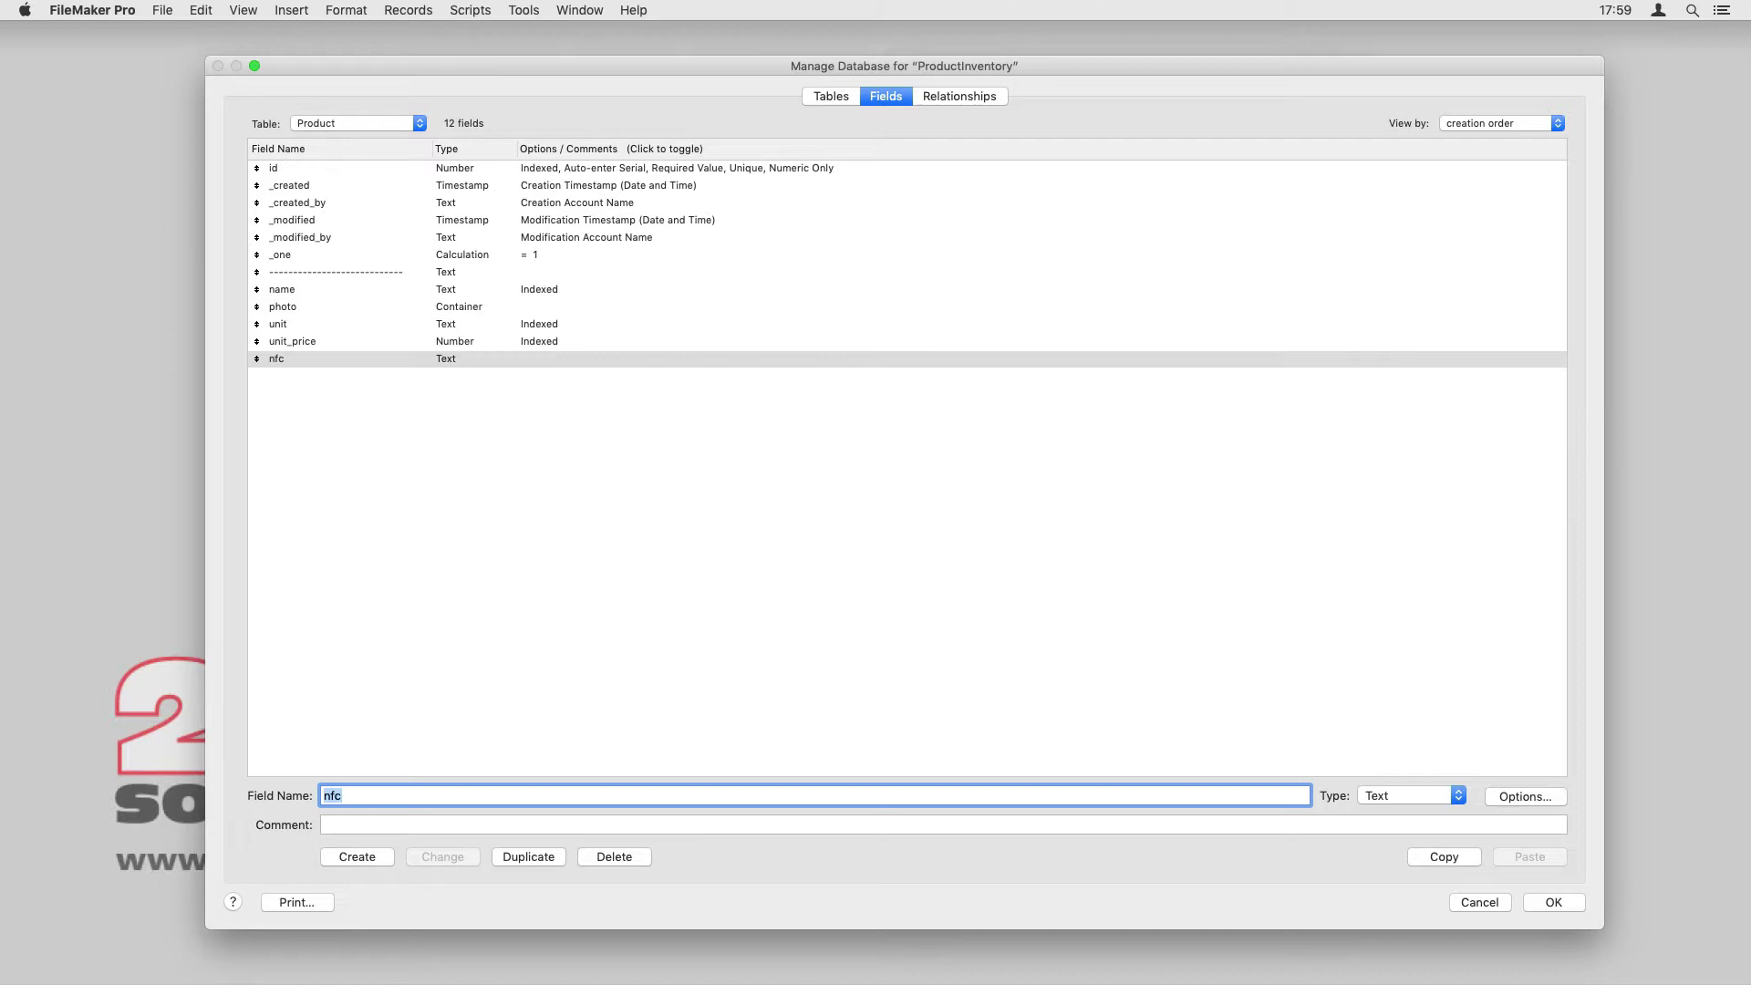
pyautogui.click(1547, 902)
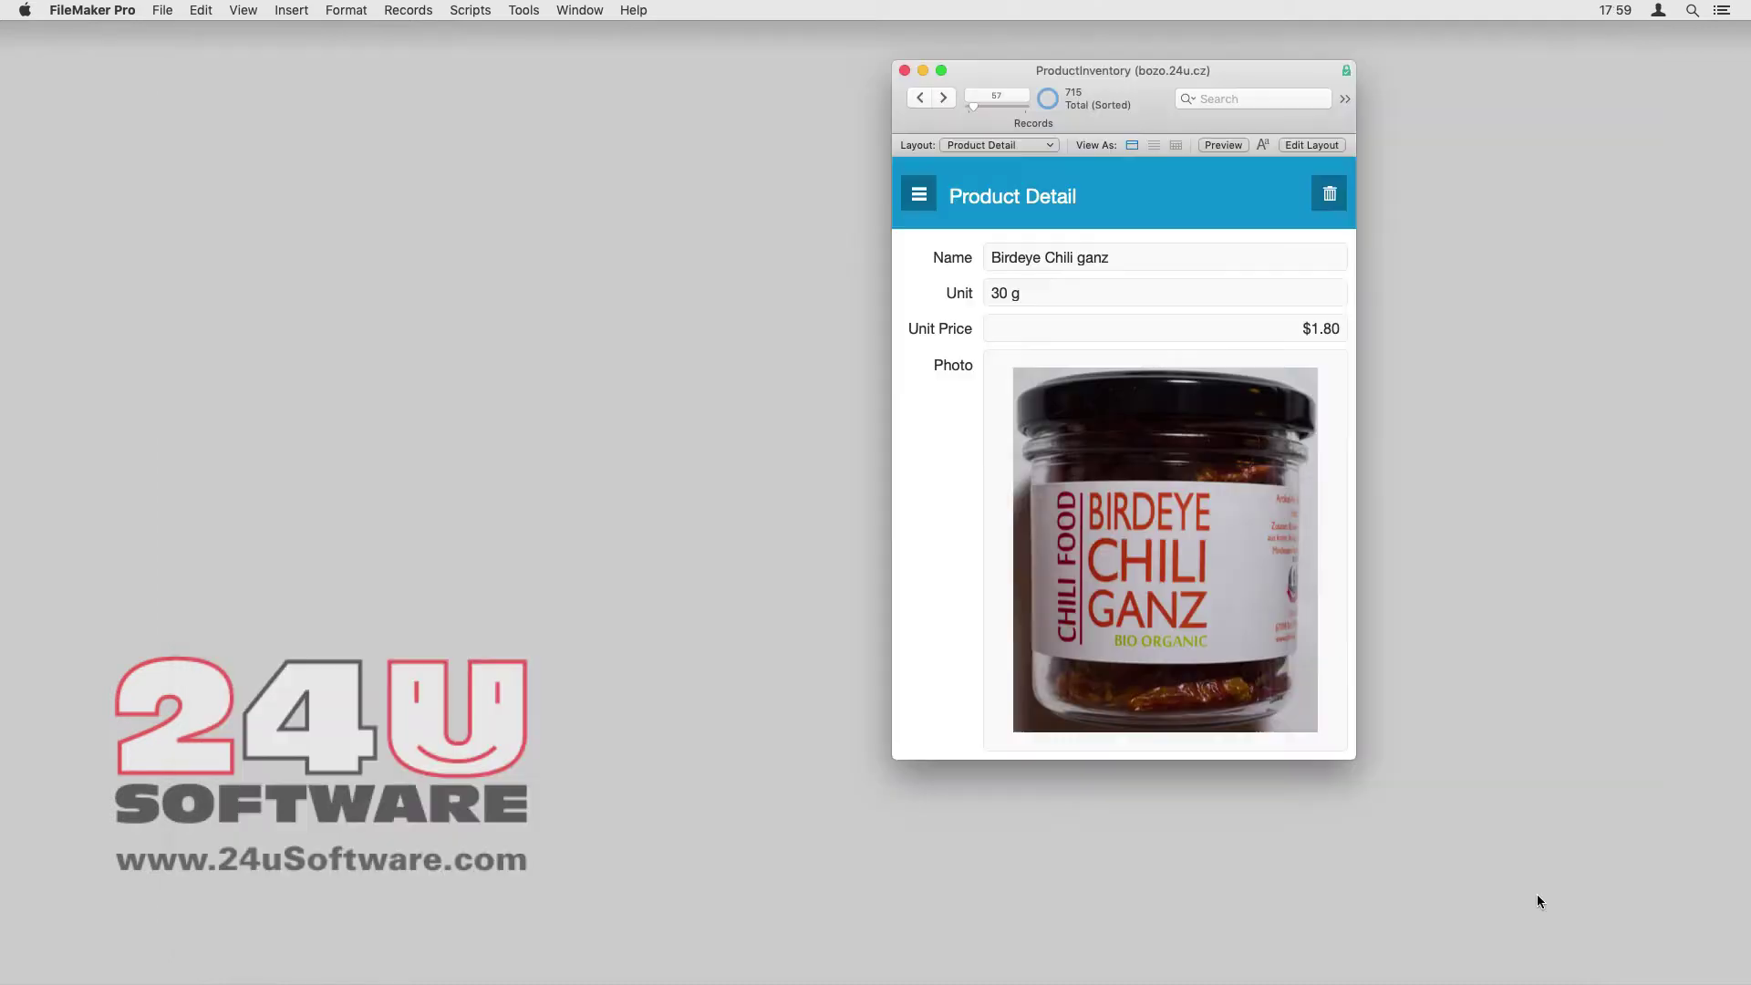
# In Layout mode, place the nfc field below Photo, relabel it NFC, and resize it.
pyautogui.click(1312, 144)
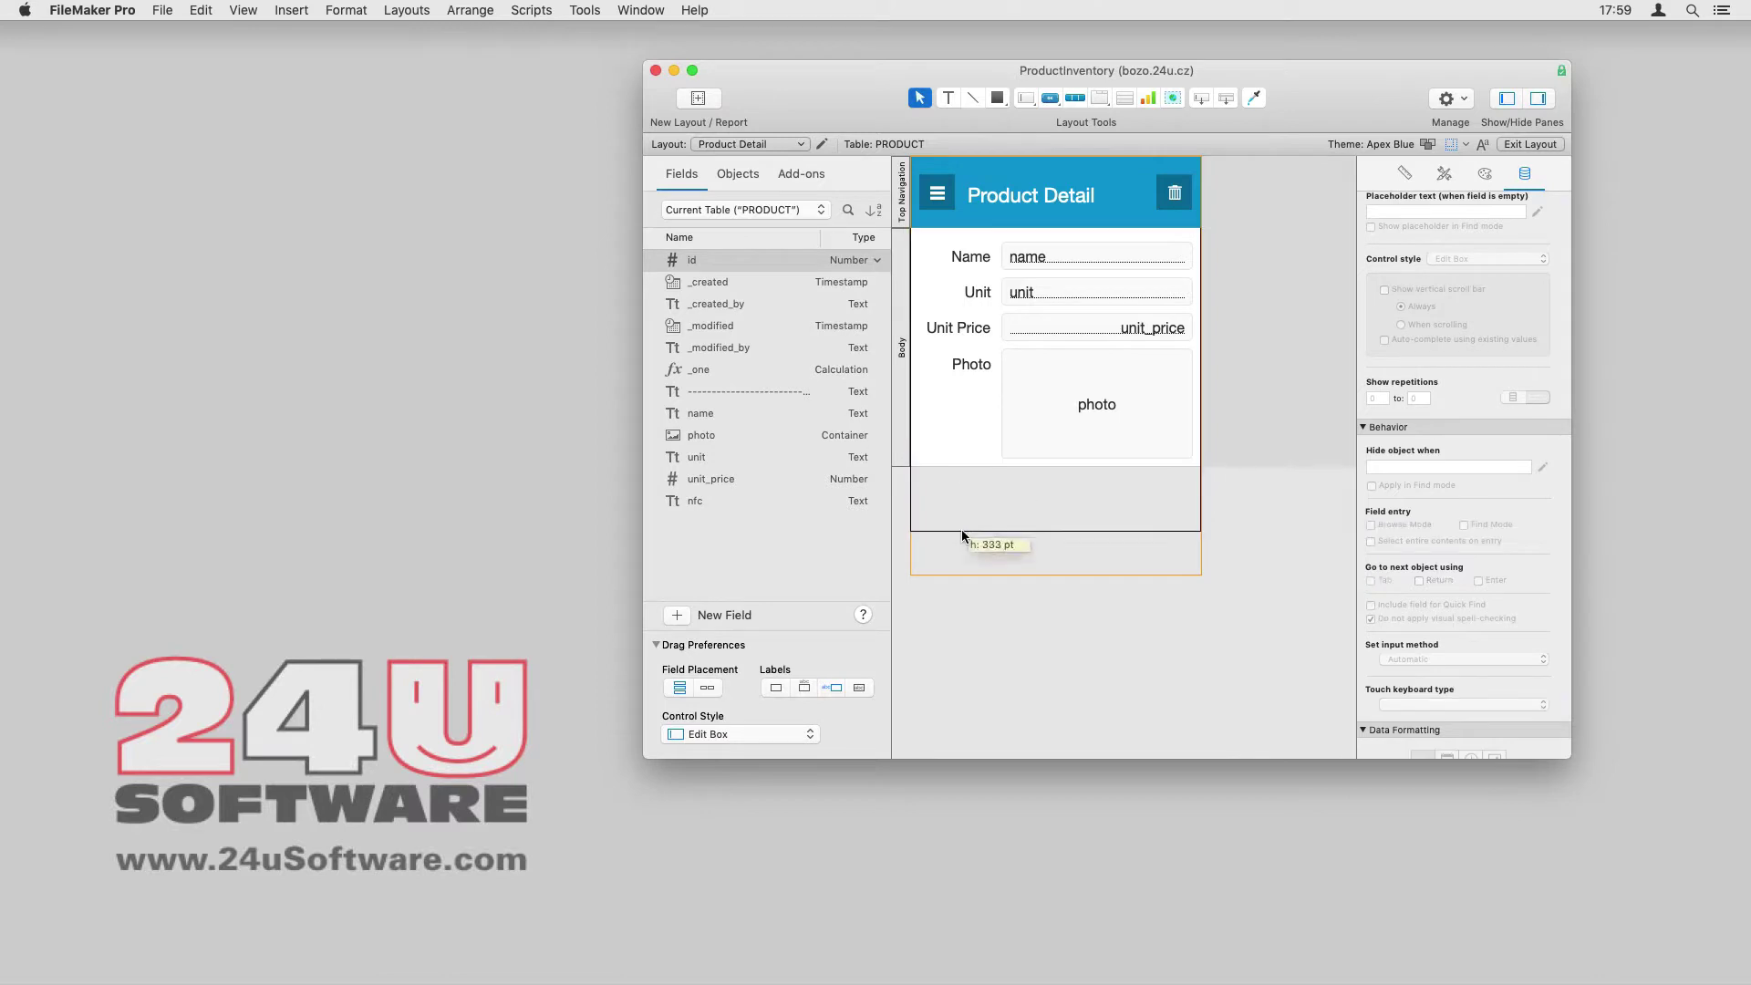
pyautogui.moveTo(695, 501)
pyautogui.mouseDown()
pyautogui.moveTo(1061, 504)
pyautogui.moveTo(1049, 482)
pyautogui.mouseUp()
pyautogui.doubleClick(980, 481)
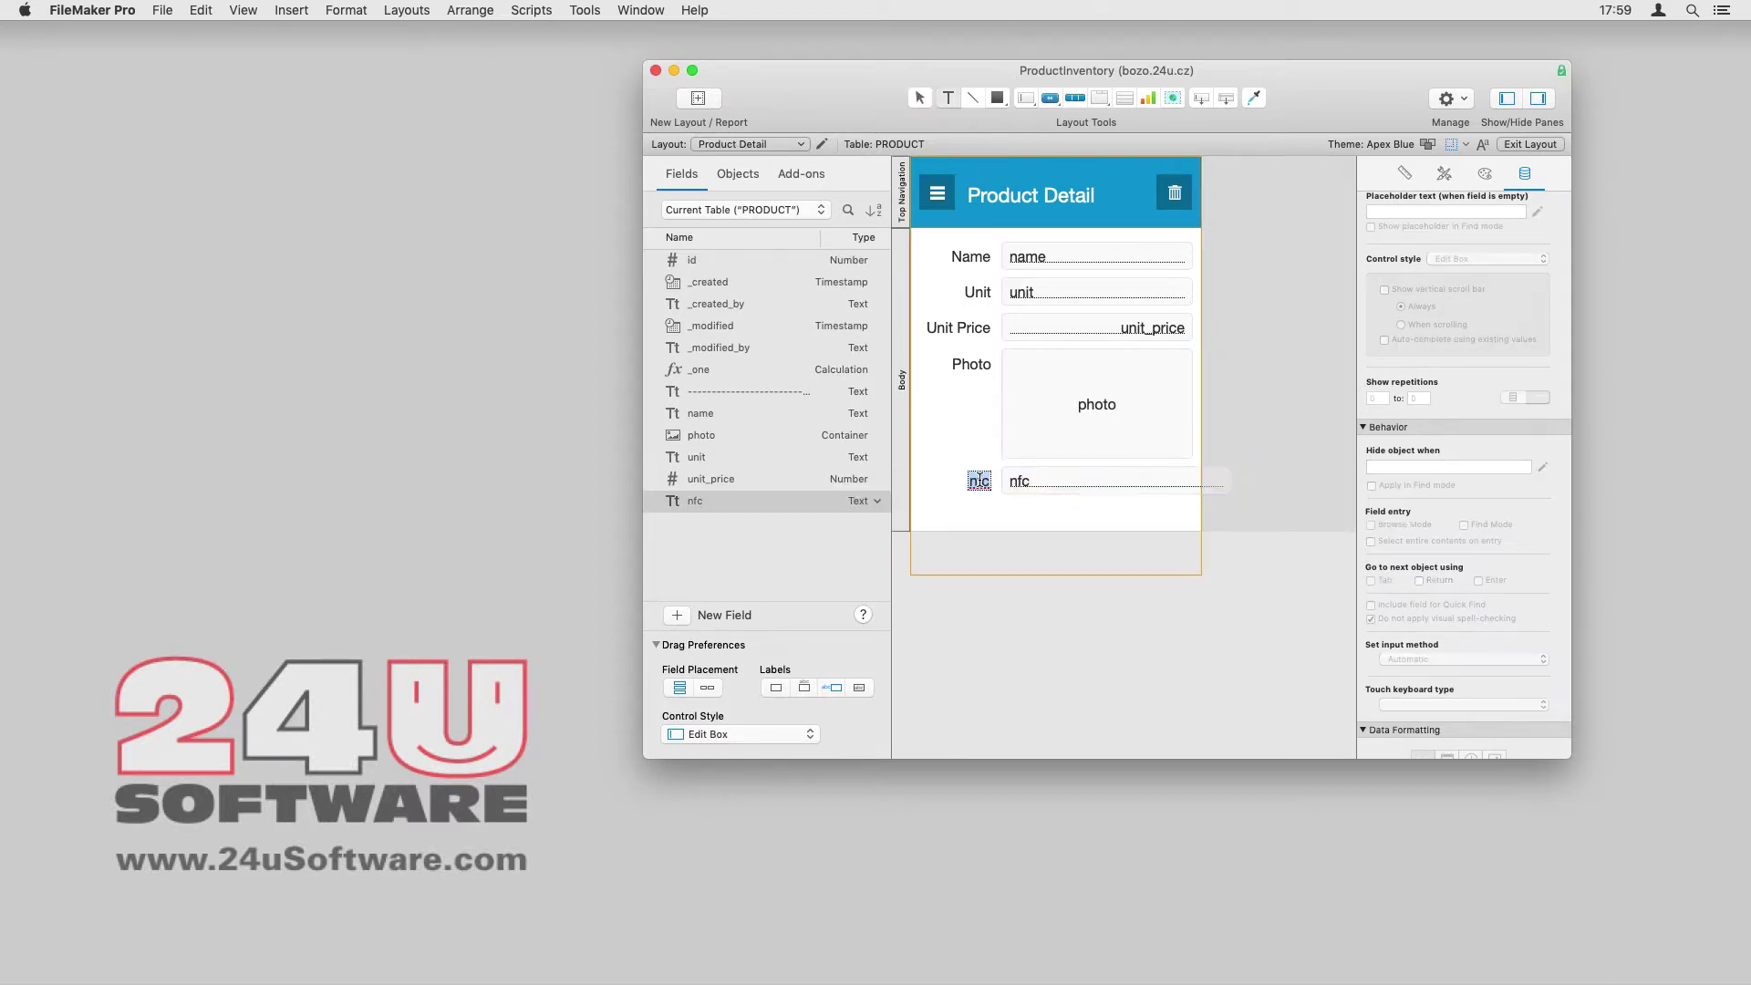
pyautogui.click(1087, 487)
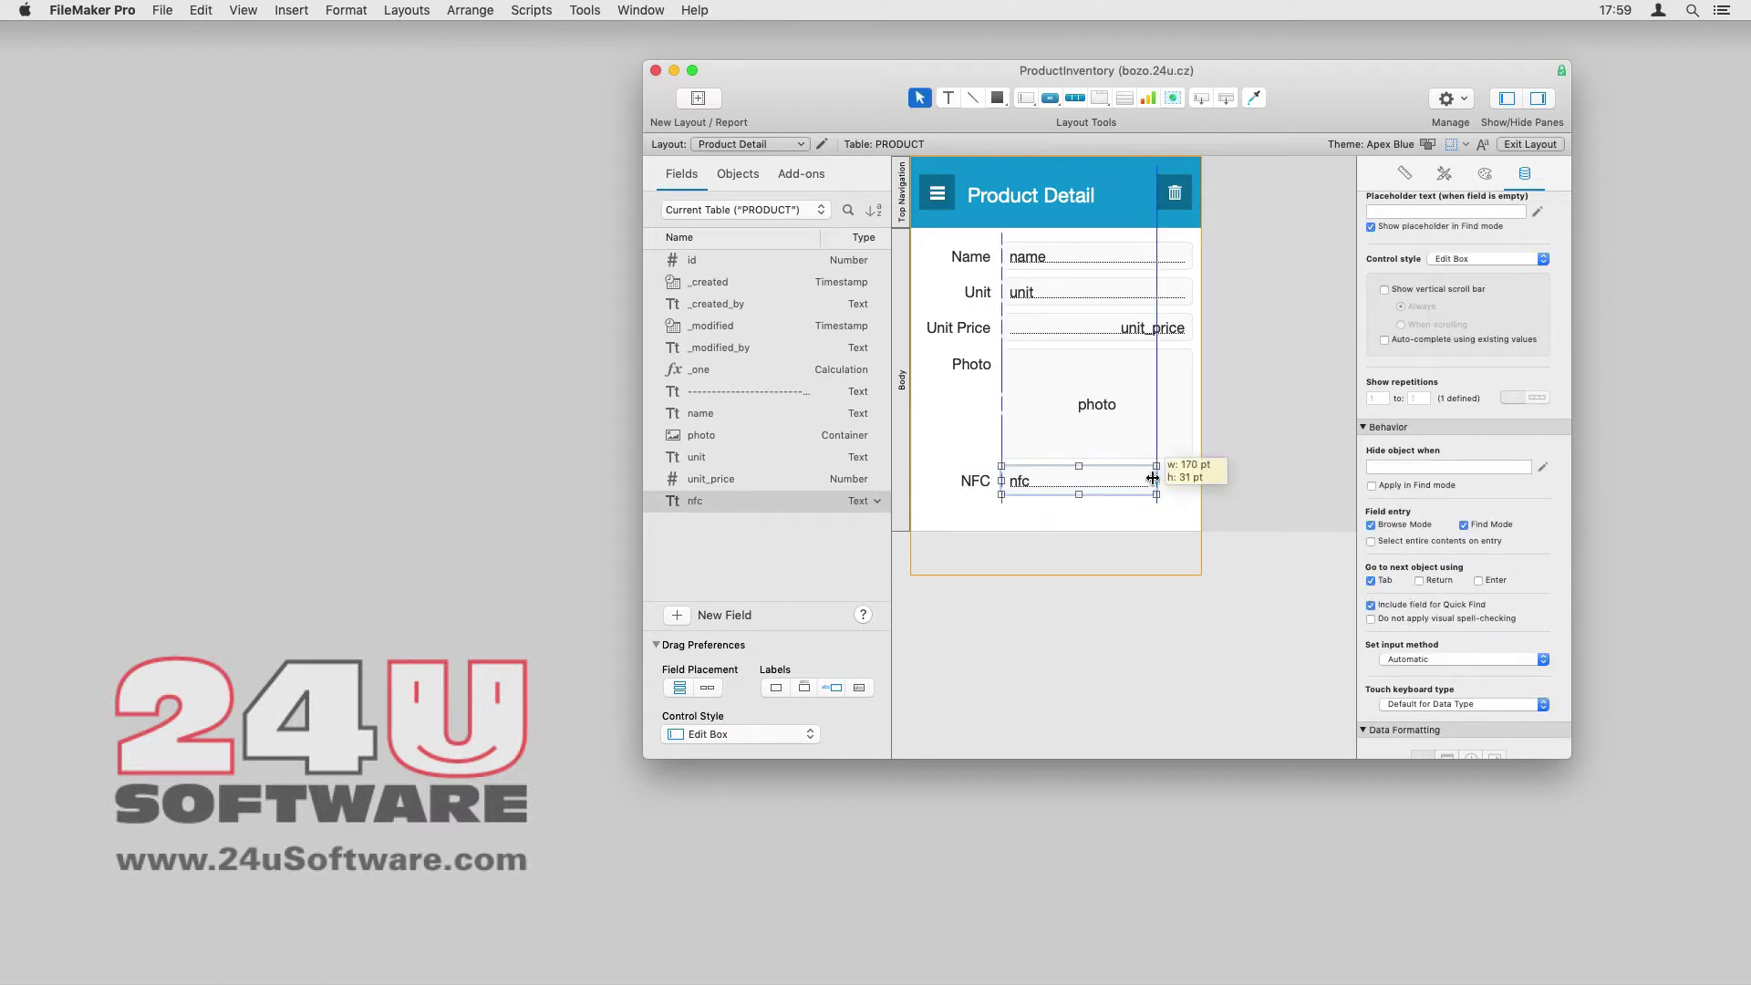
# Draw a small button just right of the nfc field.
pyautogui.click(1166, 498)
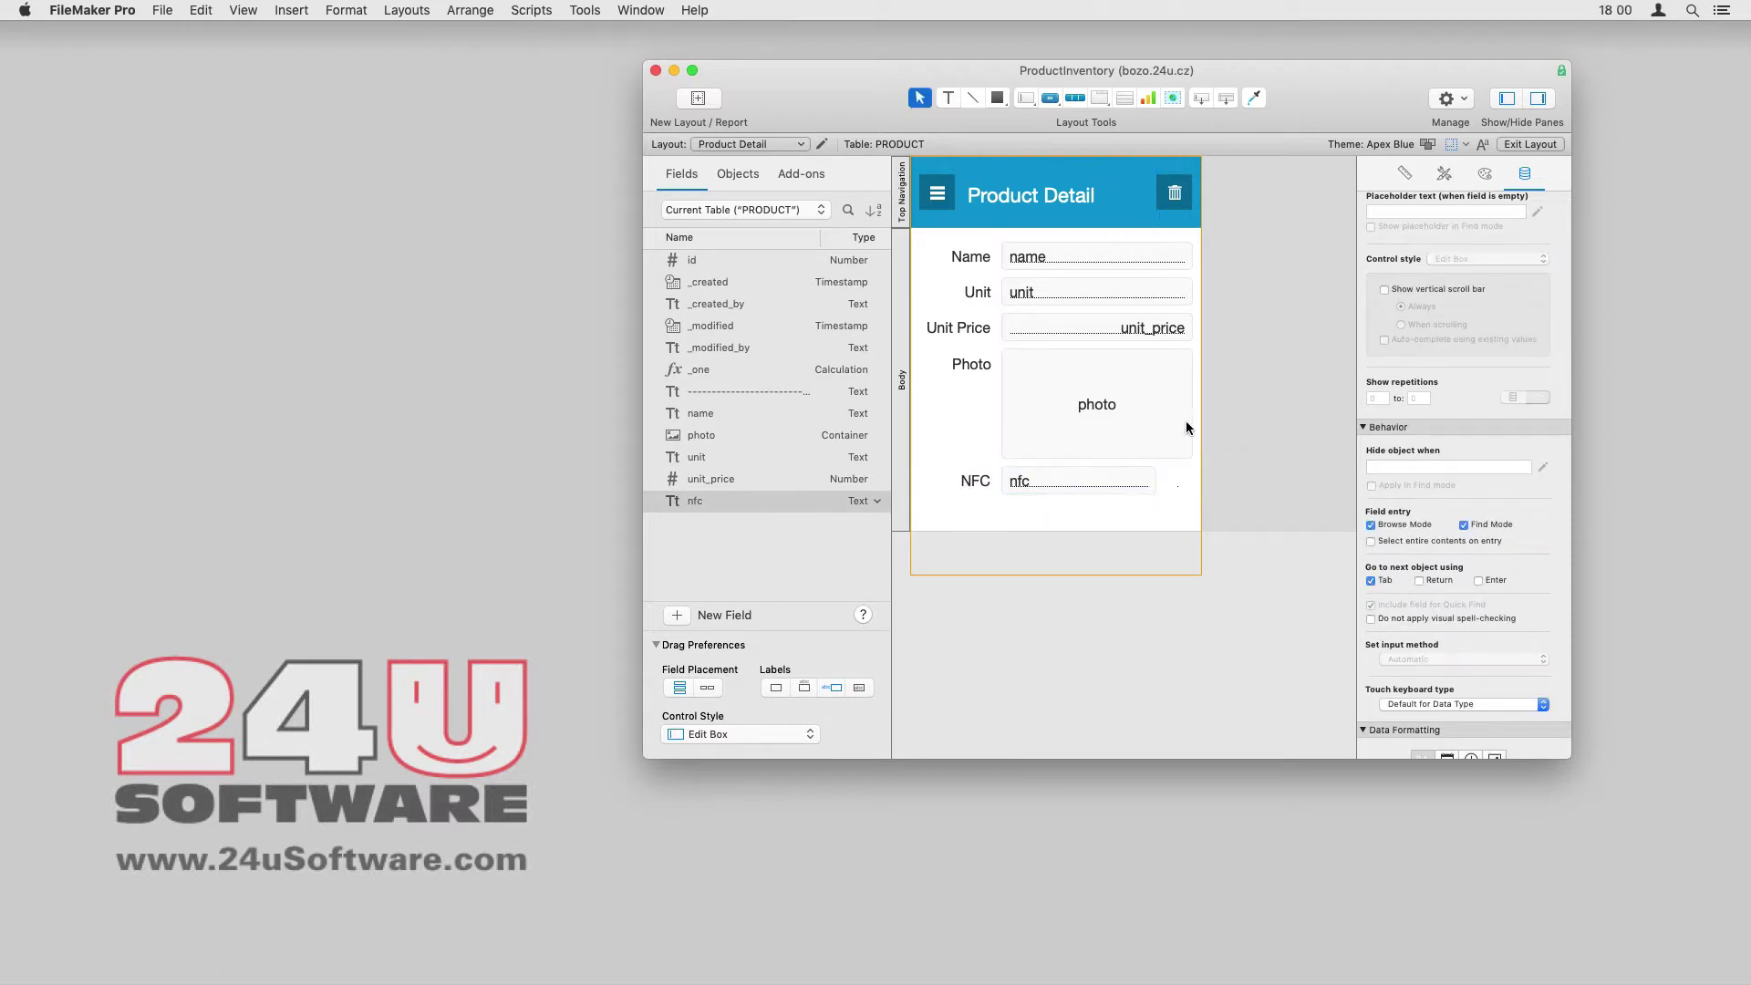
pyautogui.click(1048, 99)
pyautogui.moveTo(1161, 470); pyautogui.dragTo(1189, 495)
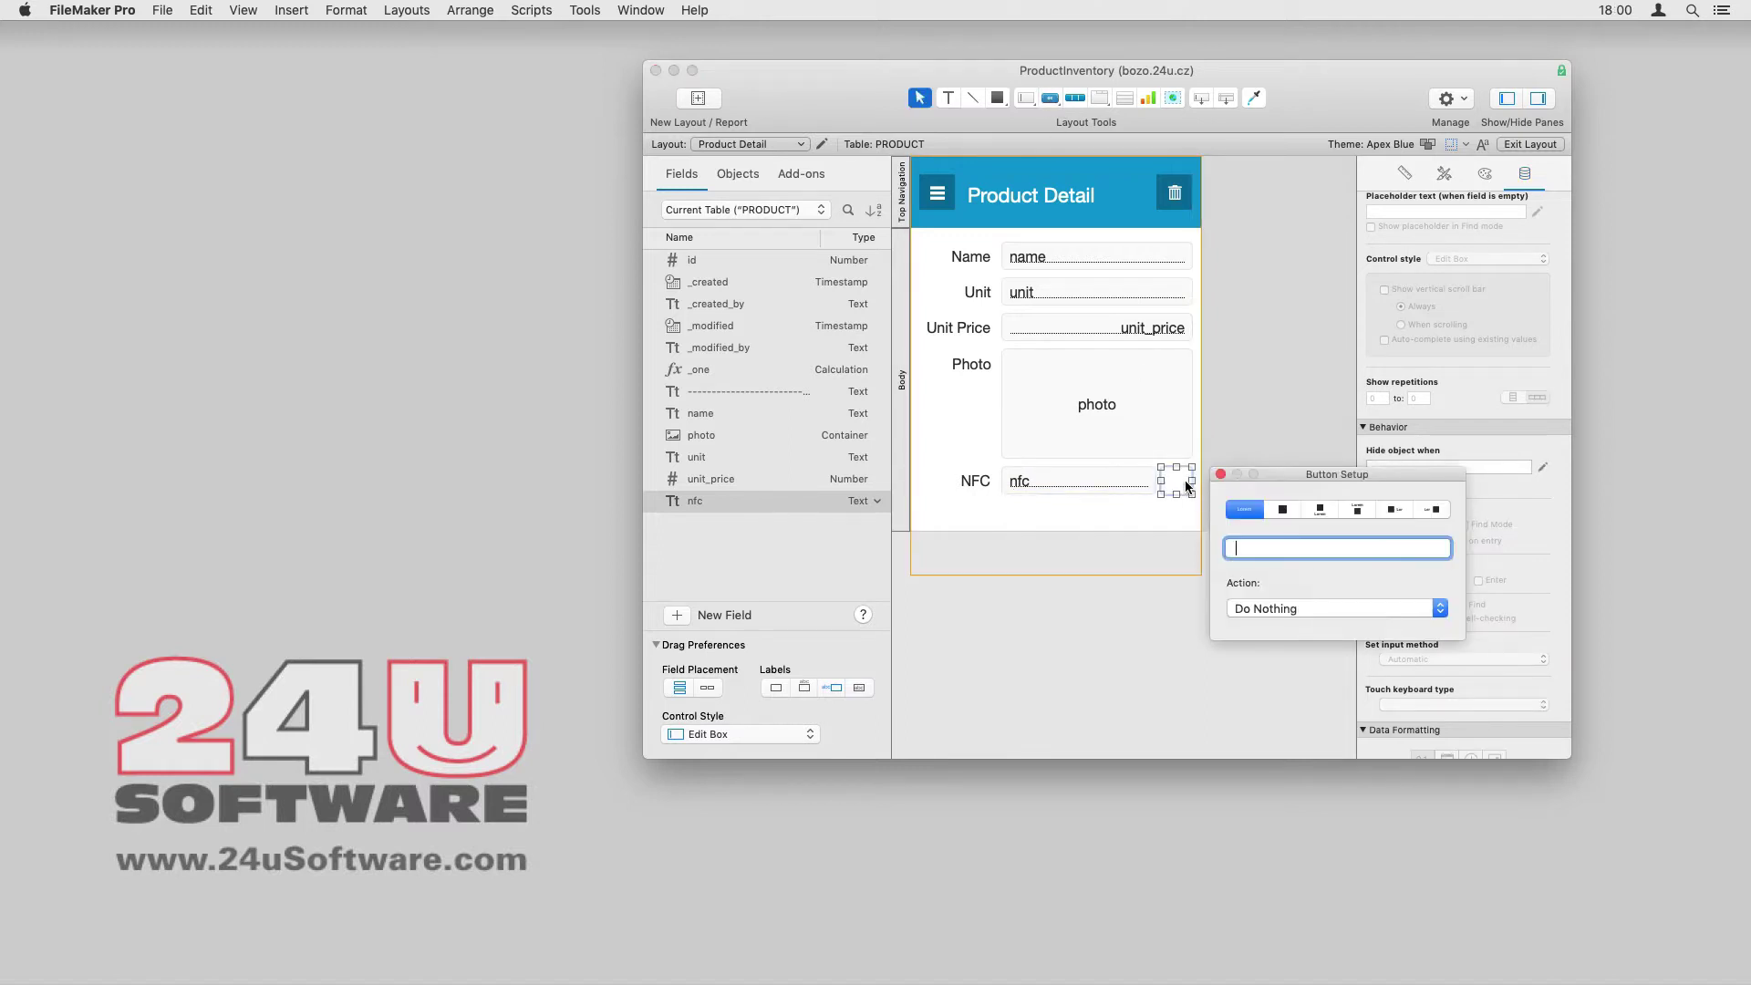
# Make the button icon-only, showing the imported nfc.svg icon at 20 pt.
pyautogui.click(1282, 511)
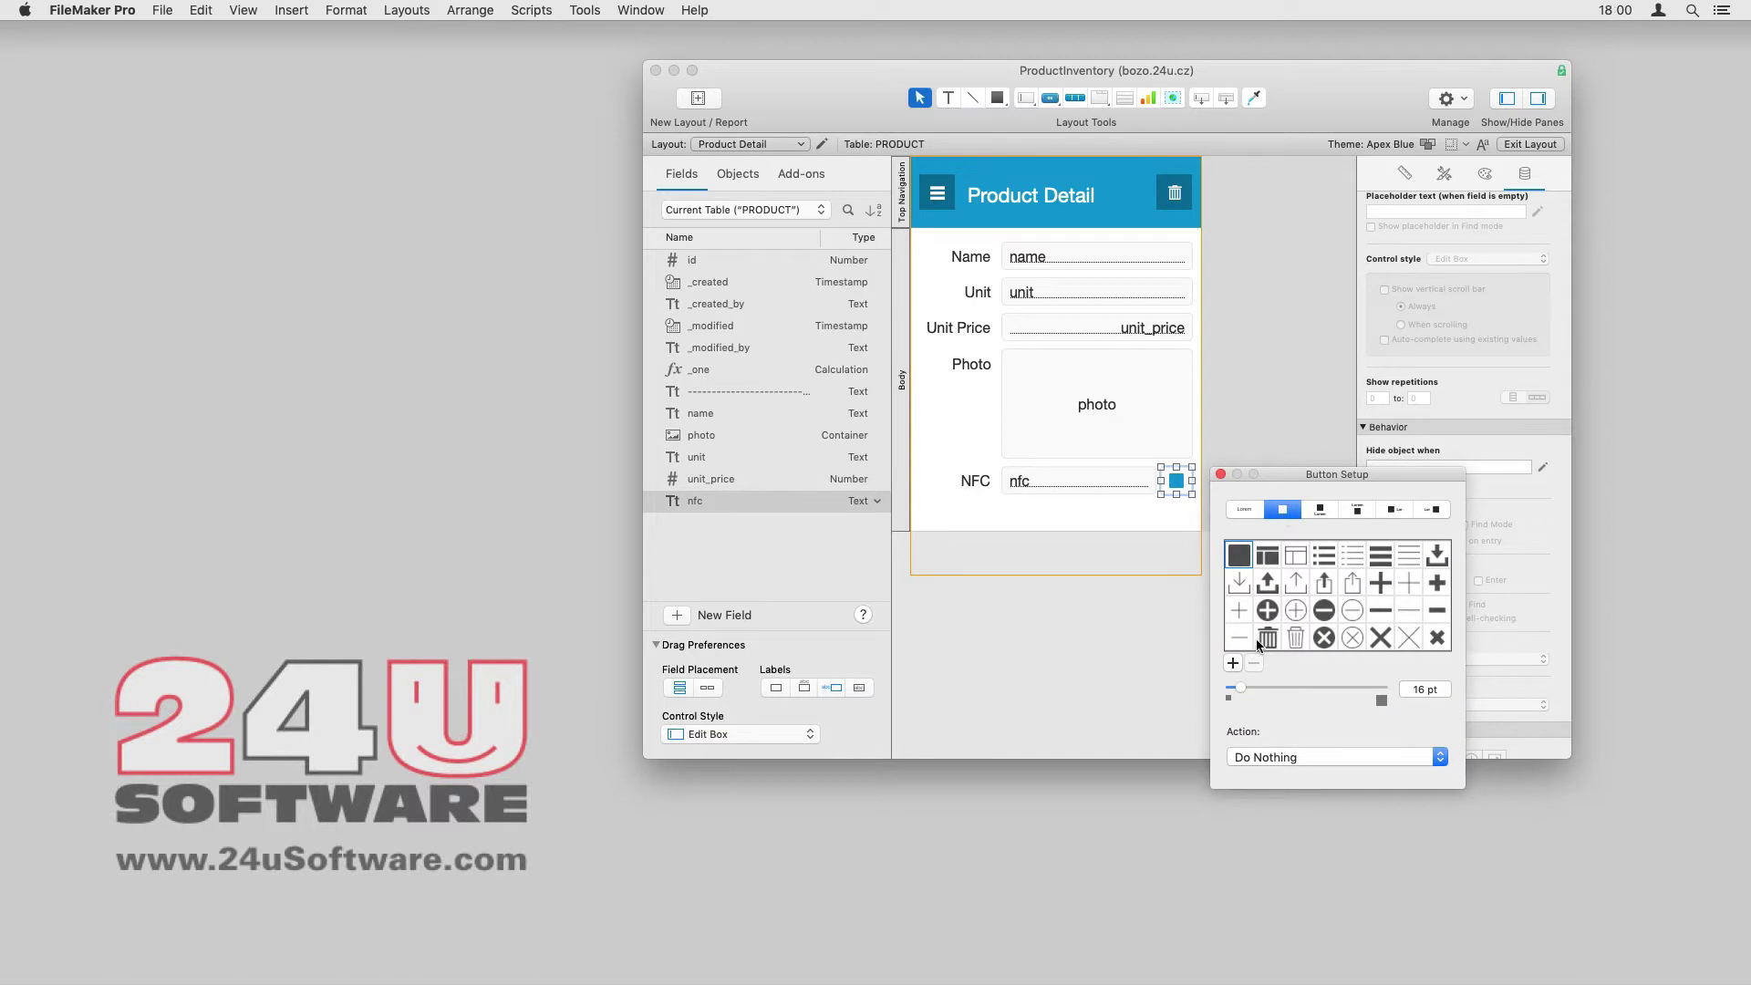
pyautogui.click(1233, 662)
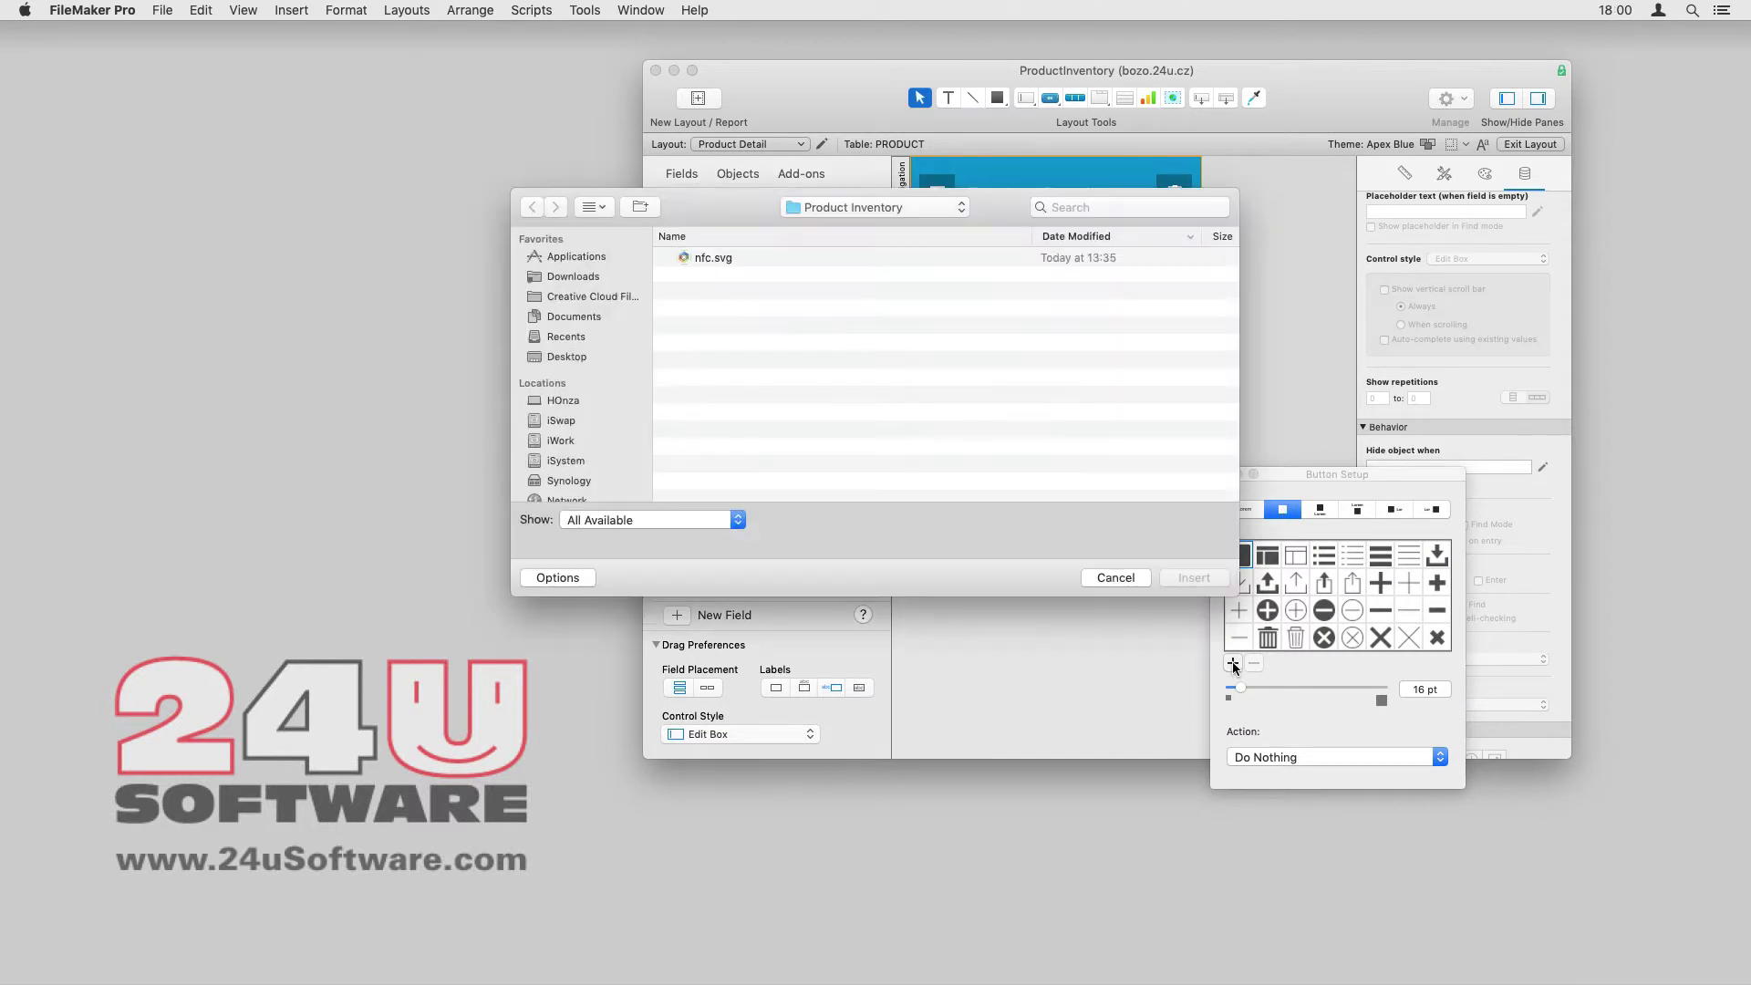
pyautogui.click(754, 257)
pyautogui.click(1193, 577)
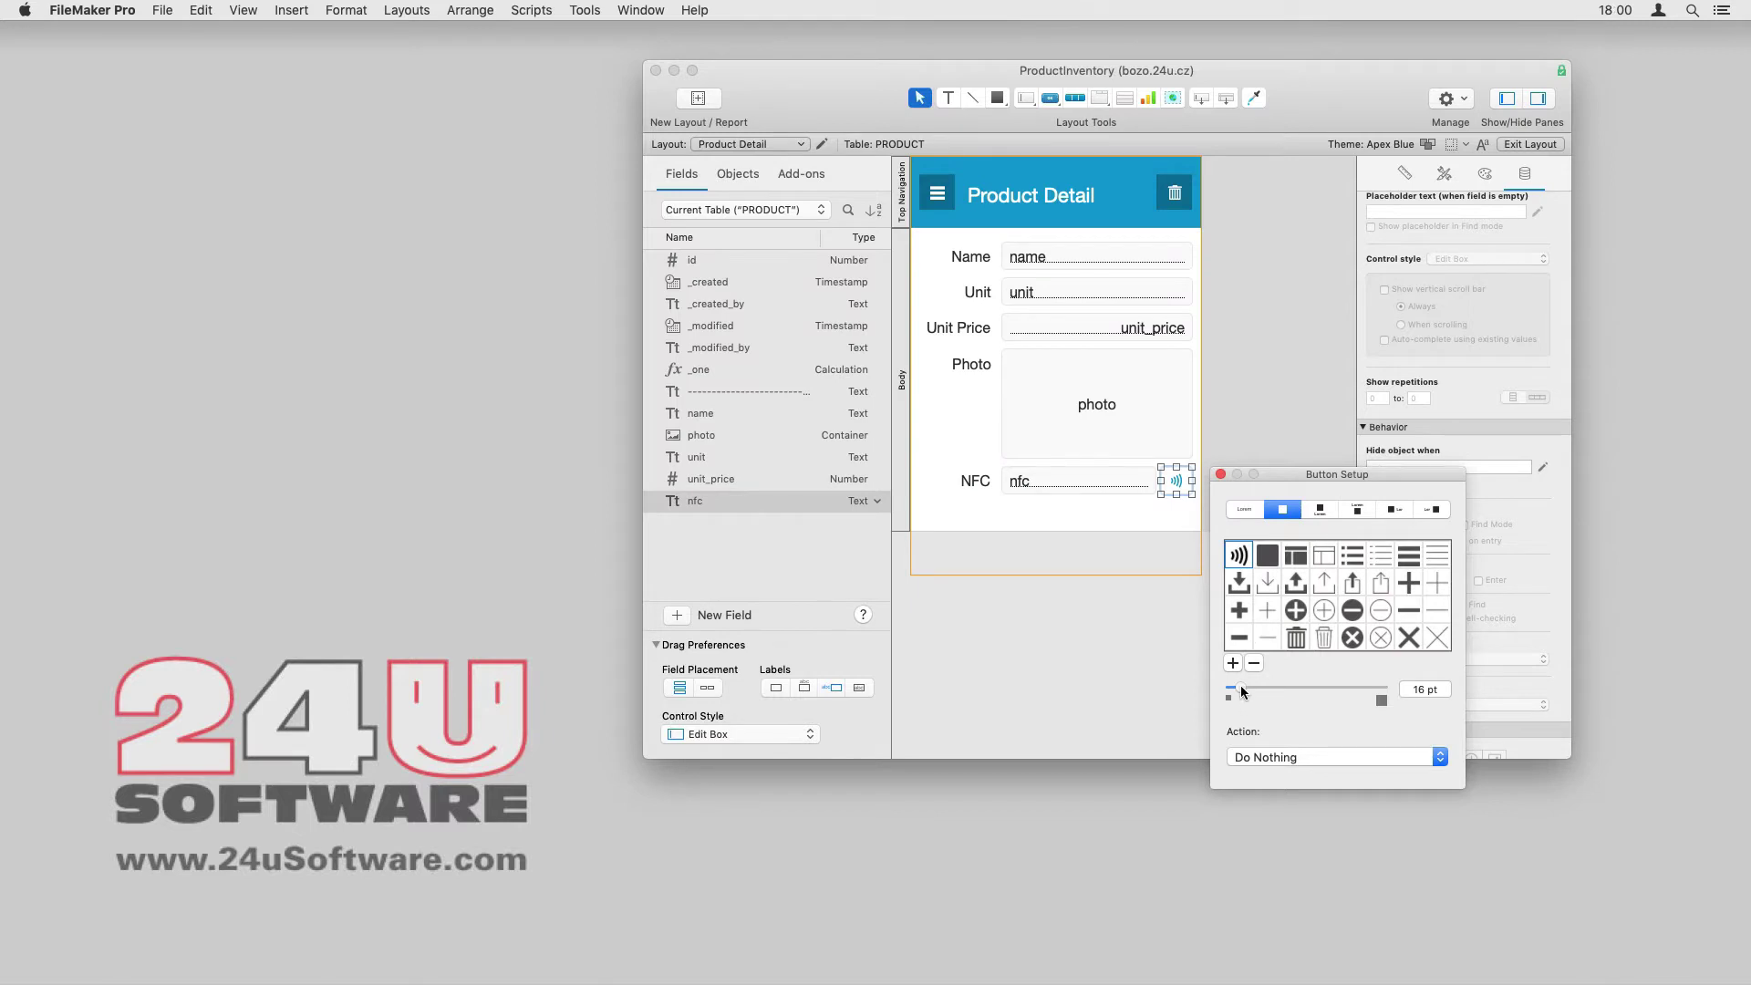
pyautogui.click(1333, 757)
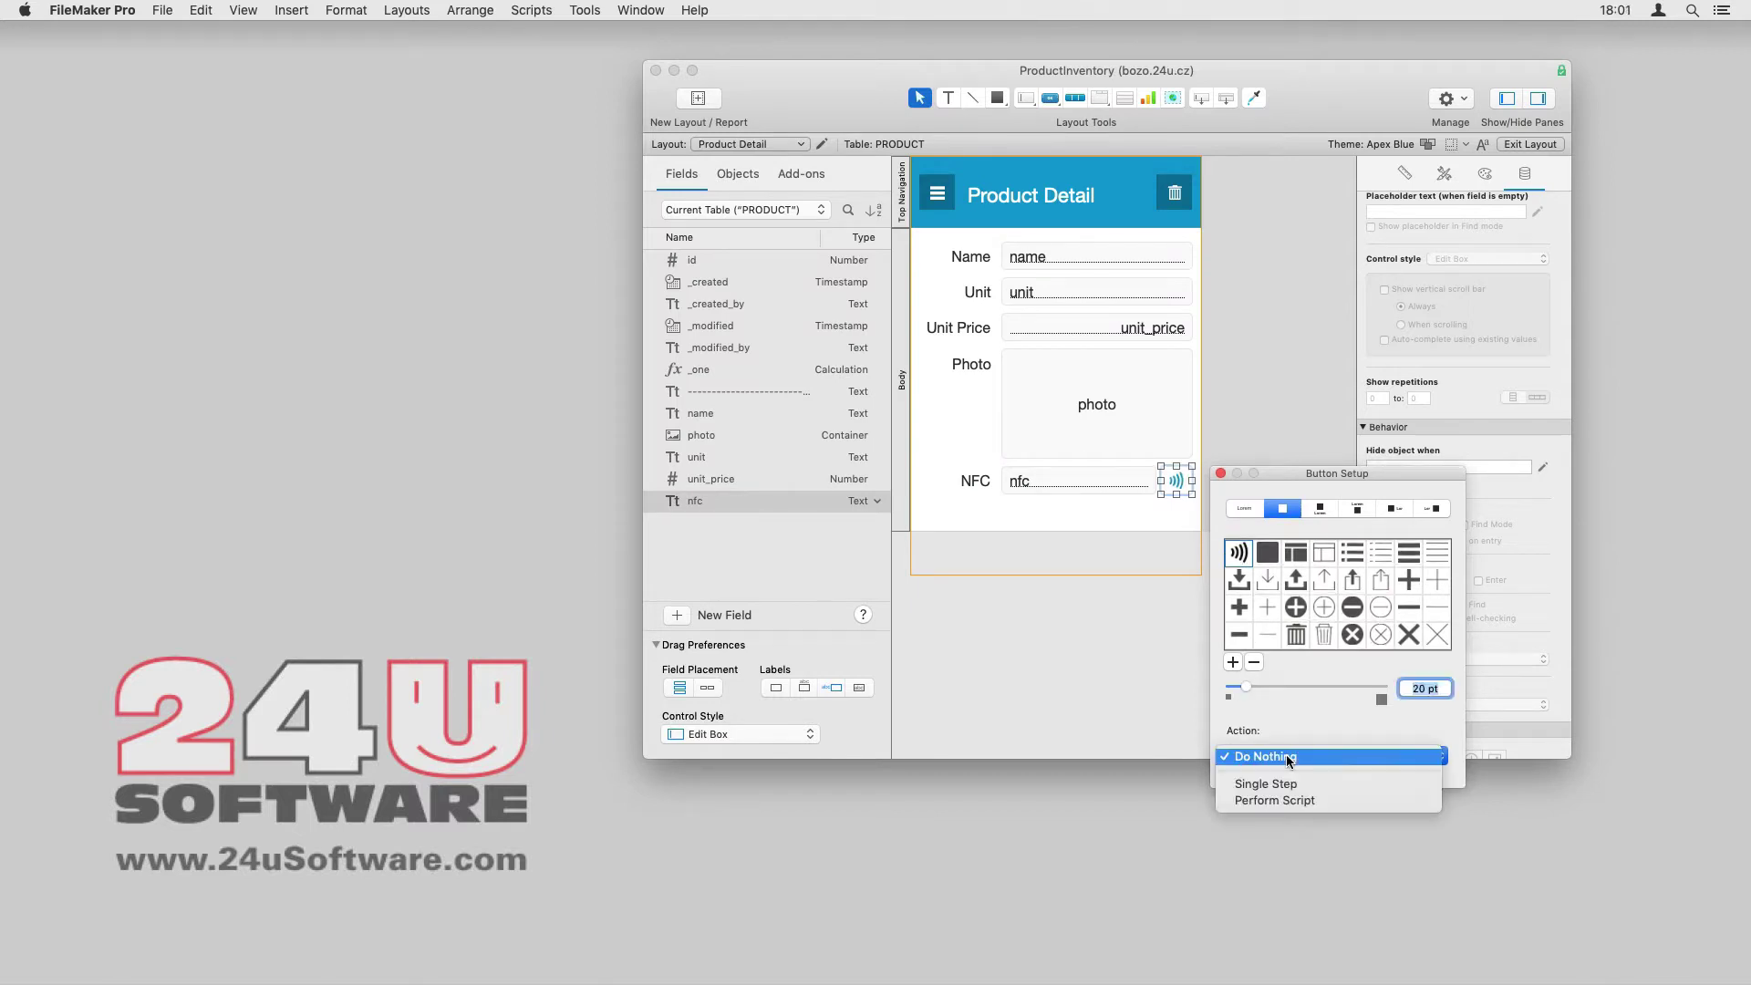
# Have the button perform a new script named Write NFC.
pyautogui.click(1290, 801)
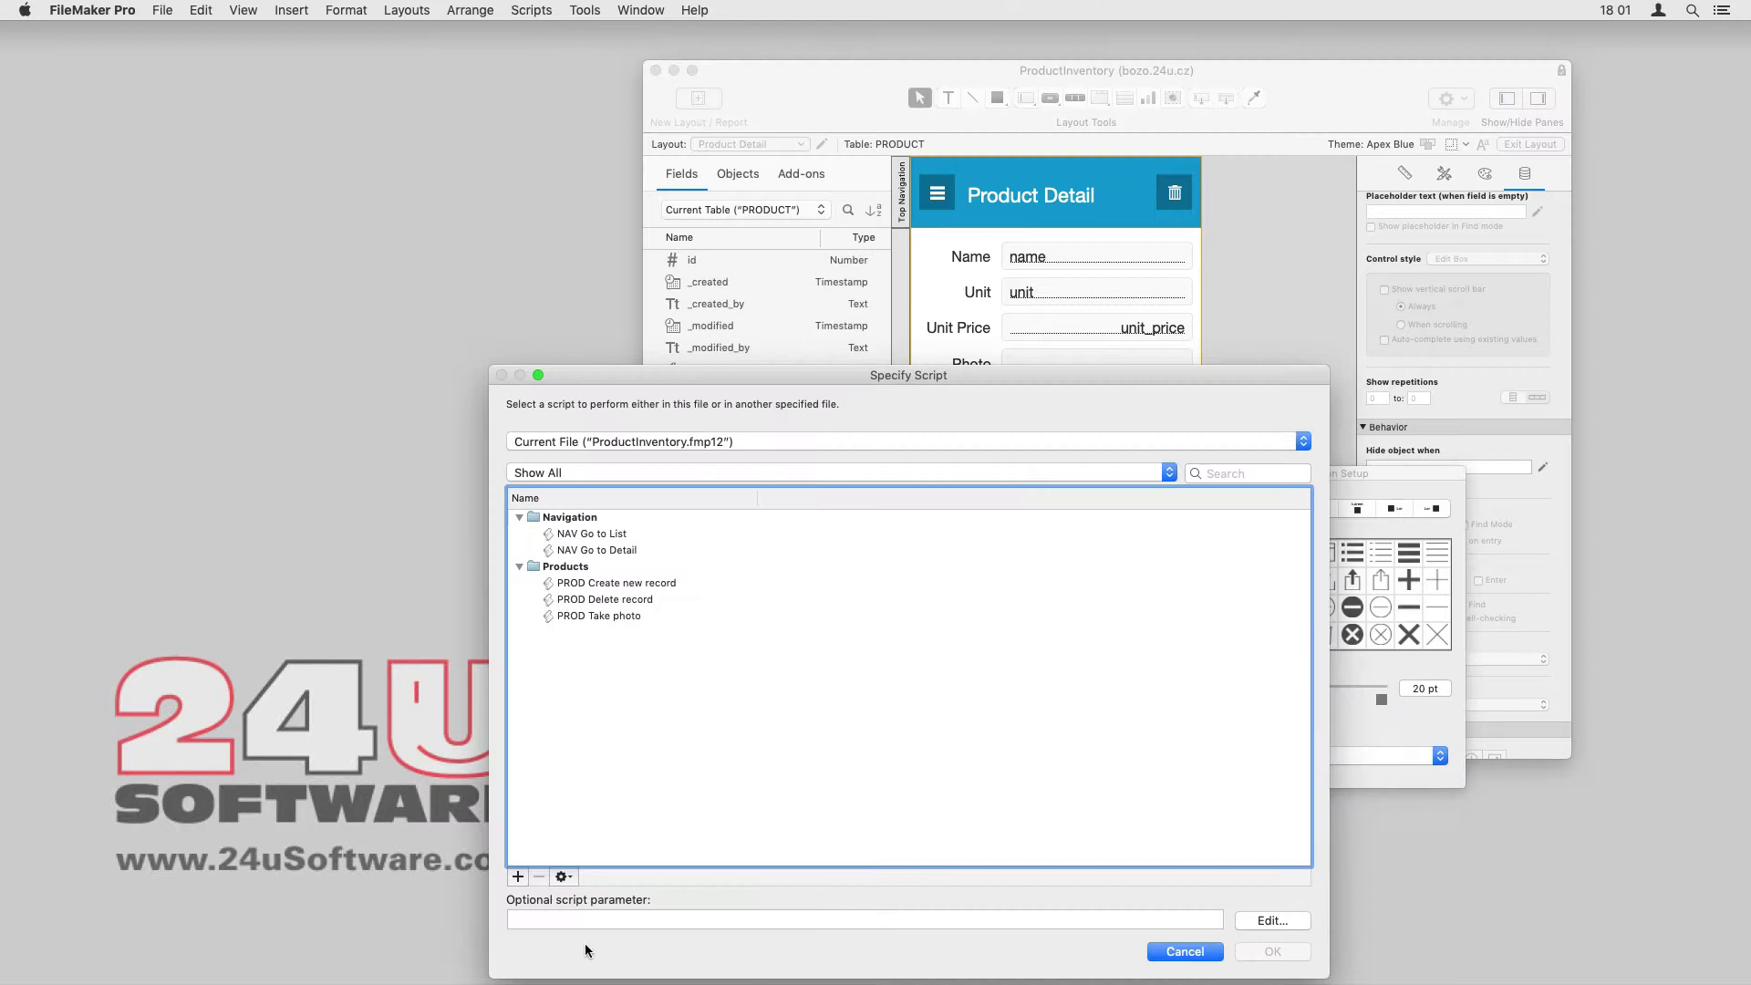
pyautogui.click(518, 877)
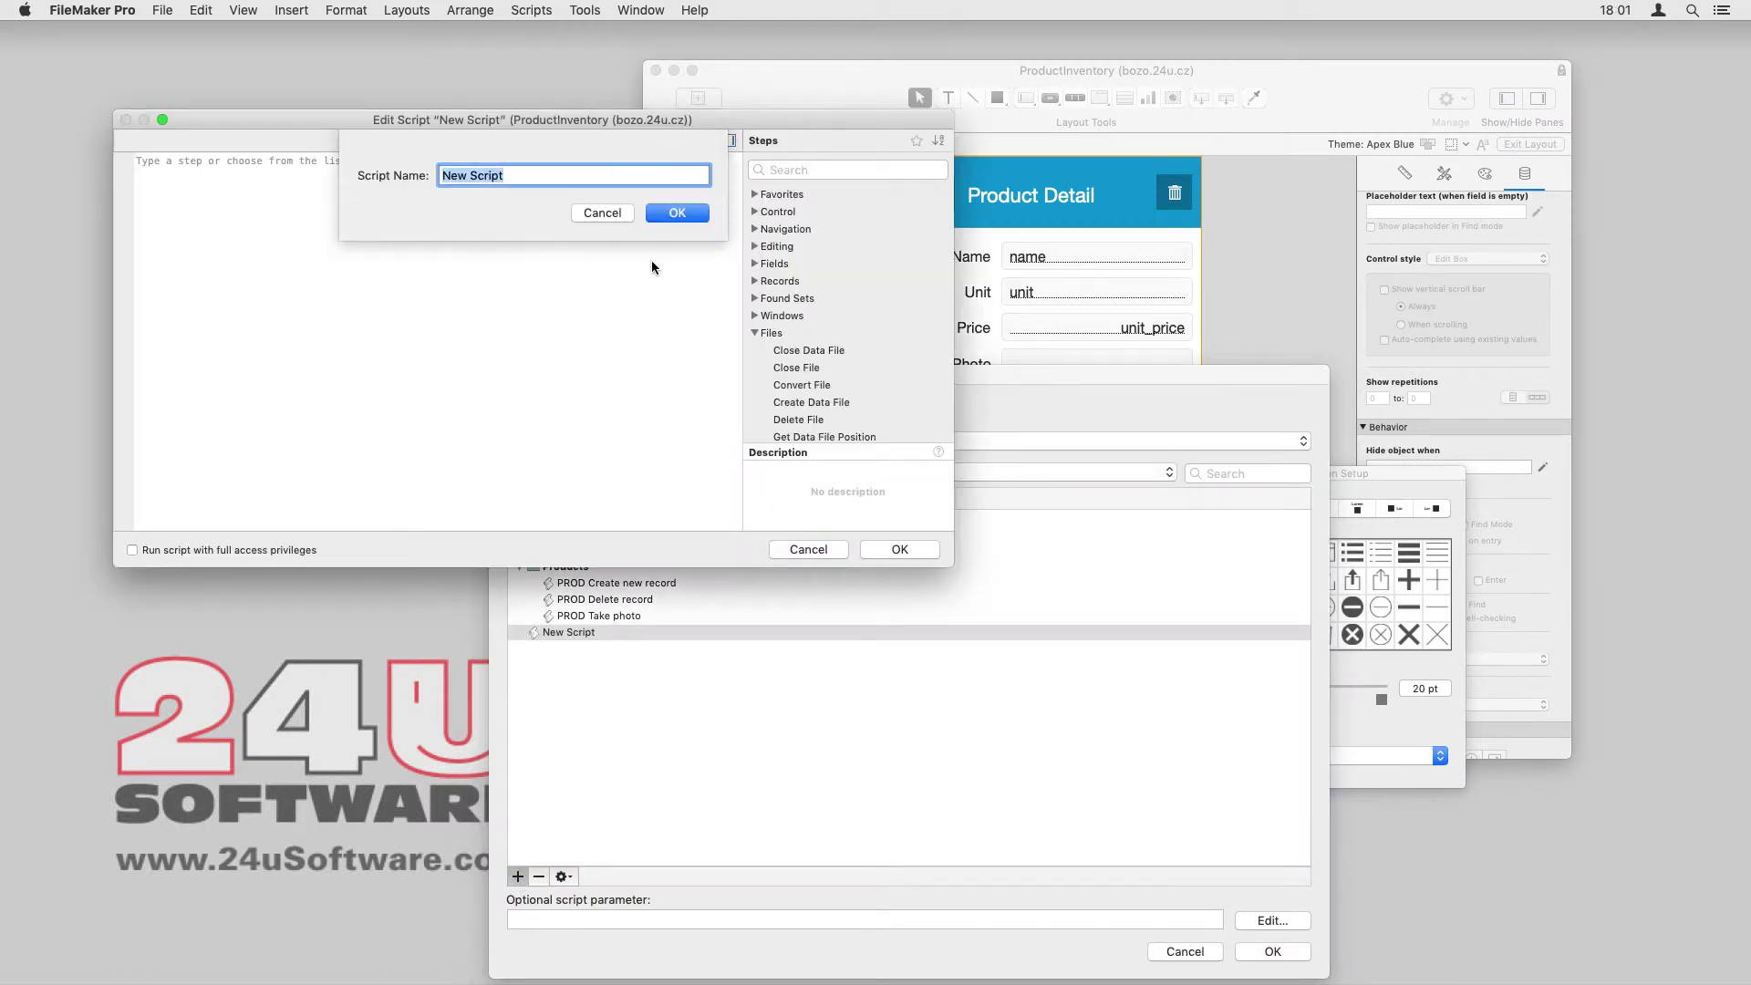
pyautogui.click(675, 213)
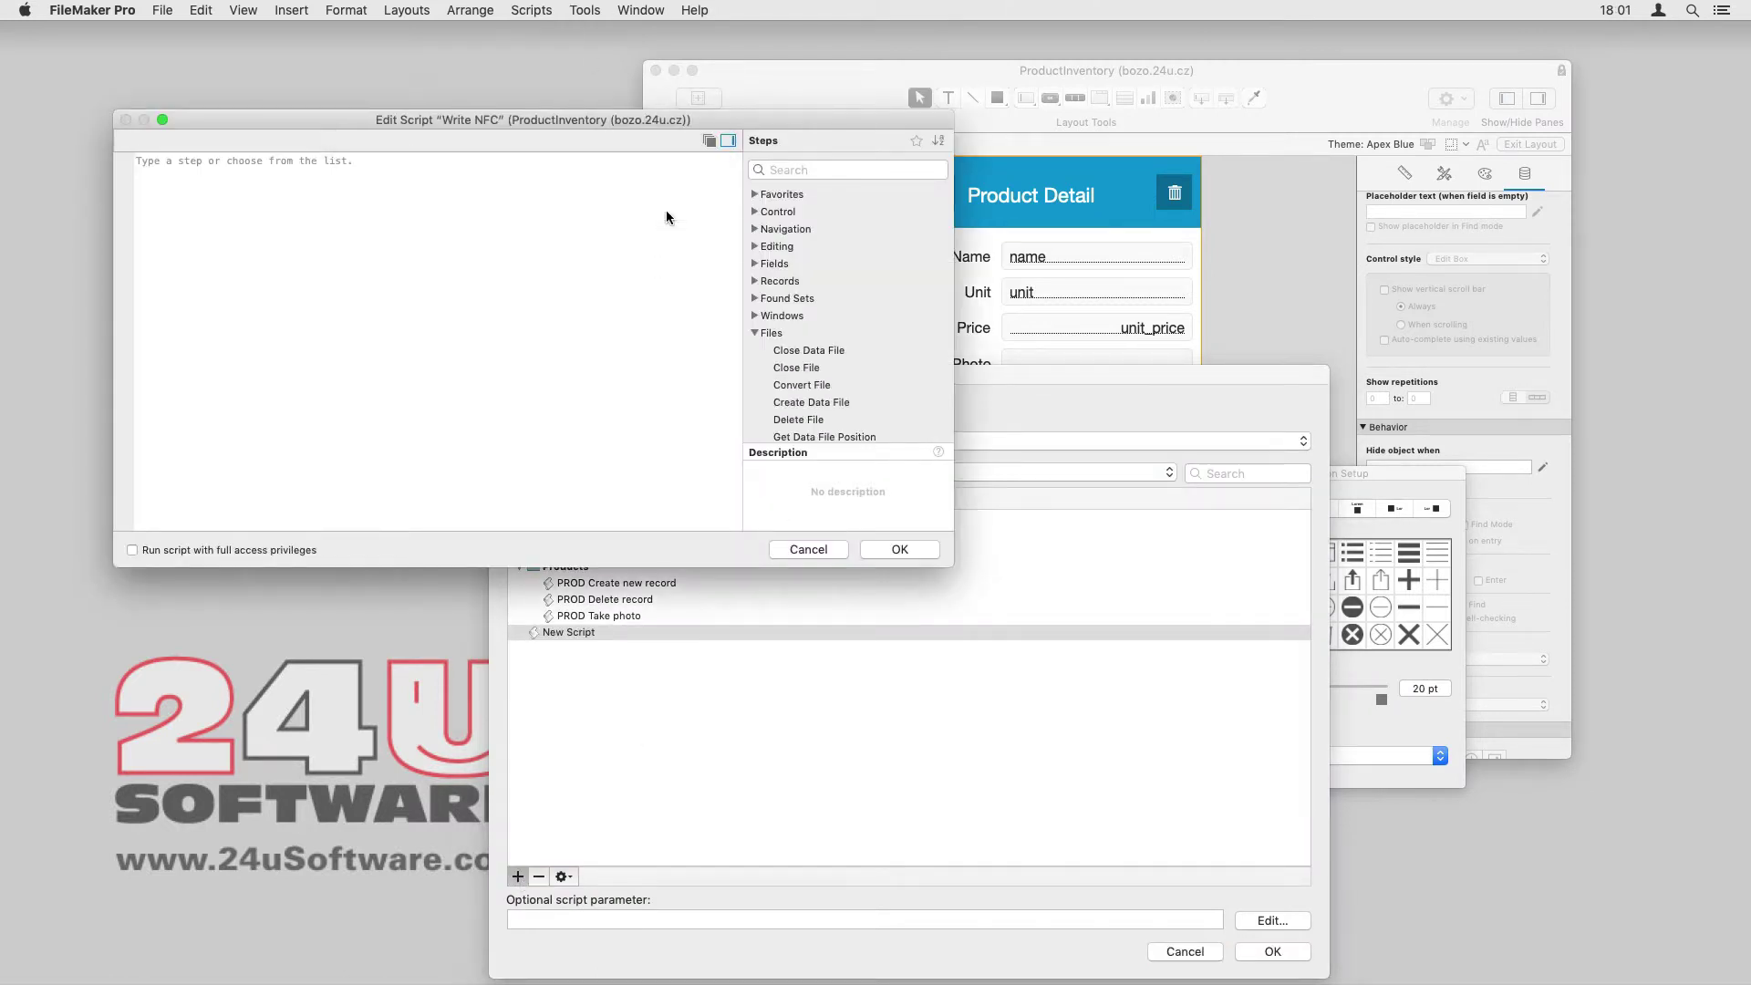
pyautogui.click(243, 161)
pyautogui.write('Gonec')
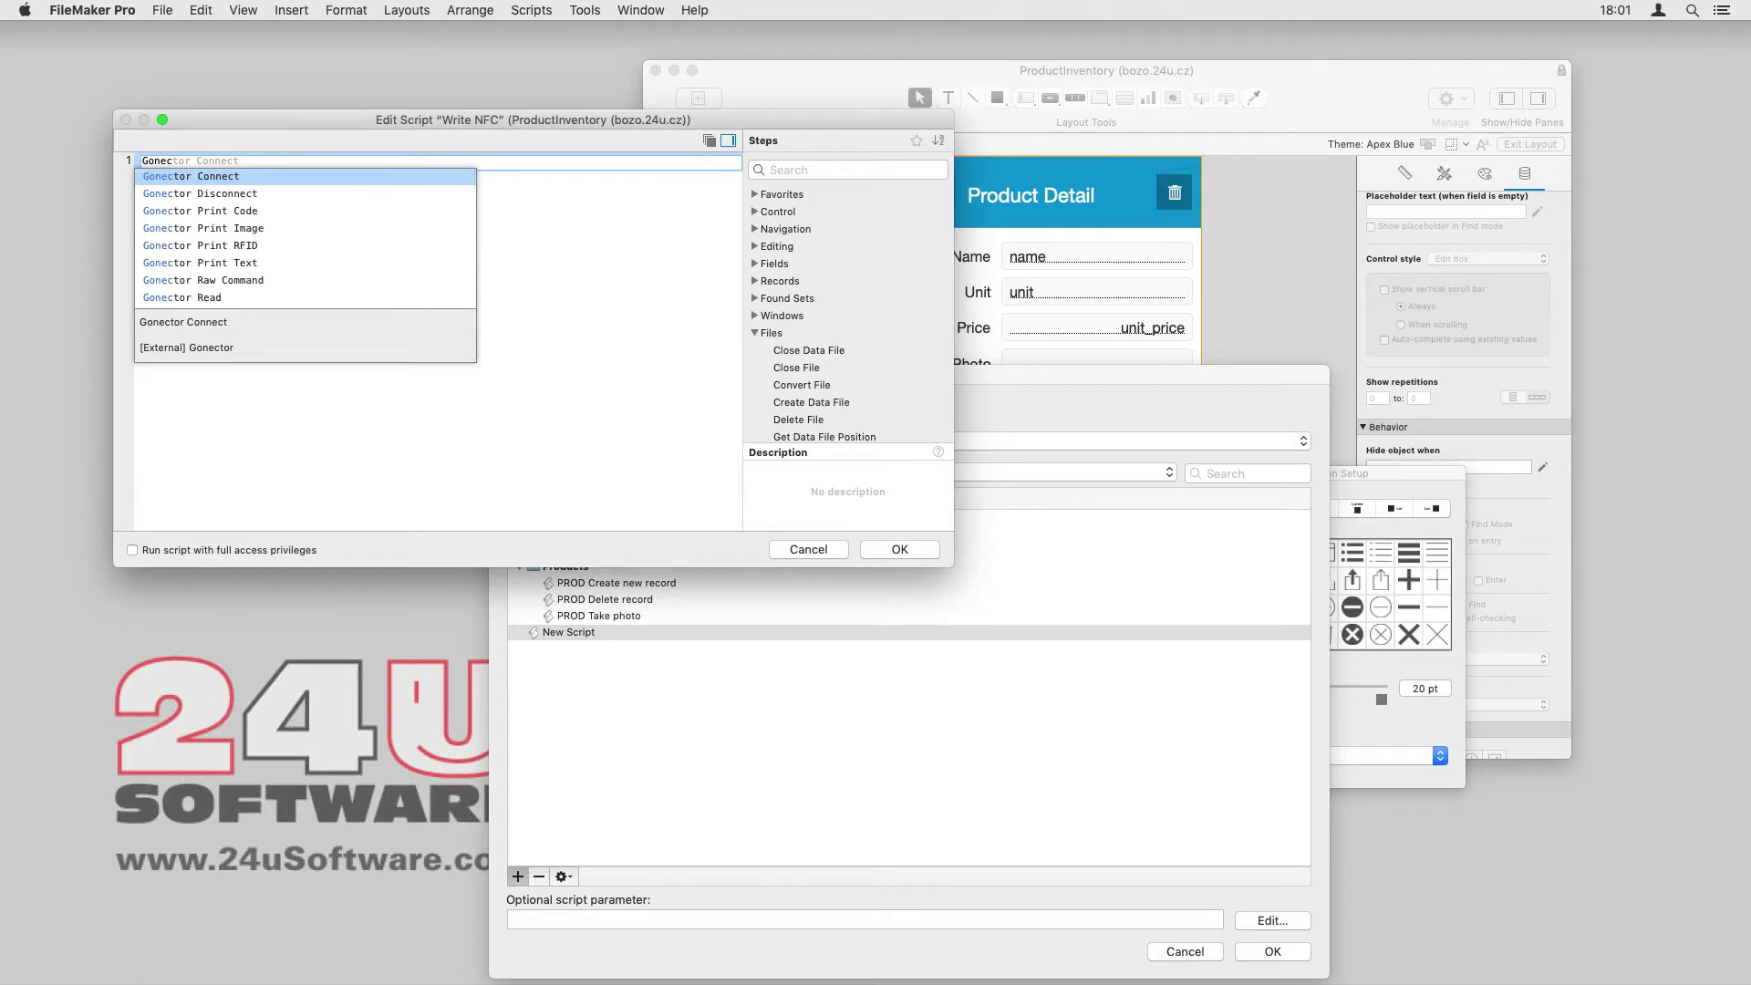
pyautogui.scroll(-3, 246, 232)
# Add a Gonector Write step using deviceName iPhone, ndefText options, and value PRODUCT::nfc, then save the script.
pyautogui.click(200, 300)
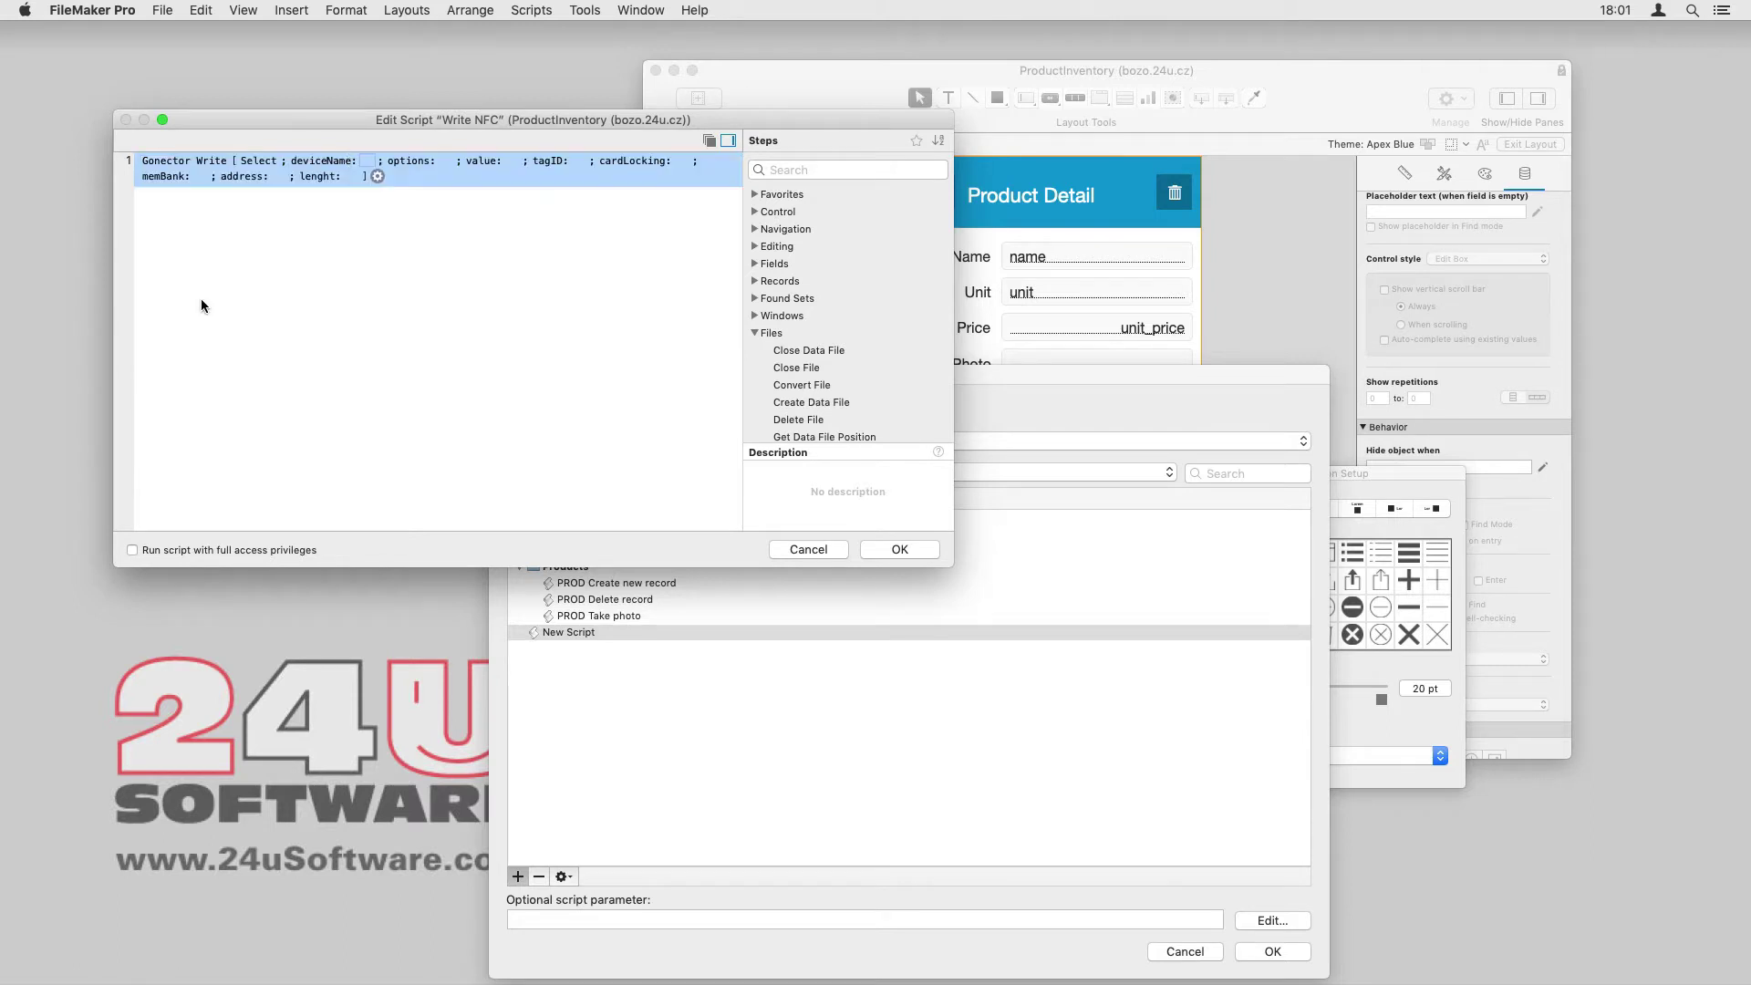
pyautogui.click(370, 169)
pyautogui.write('"iPhone"')
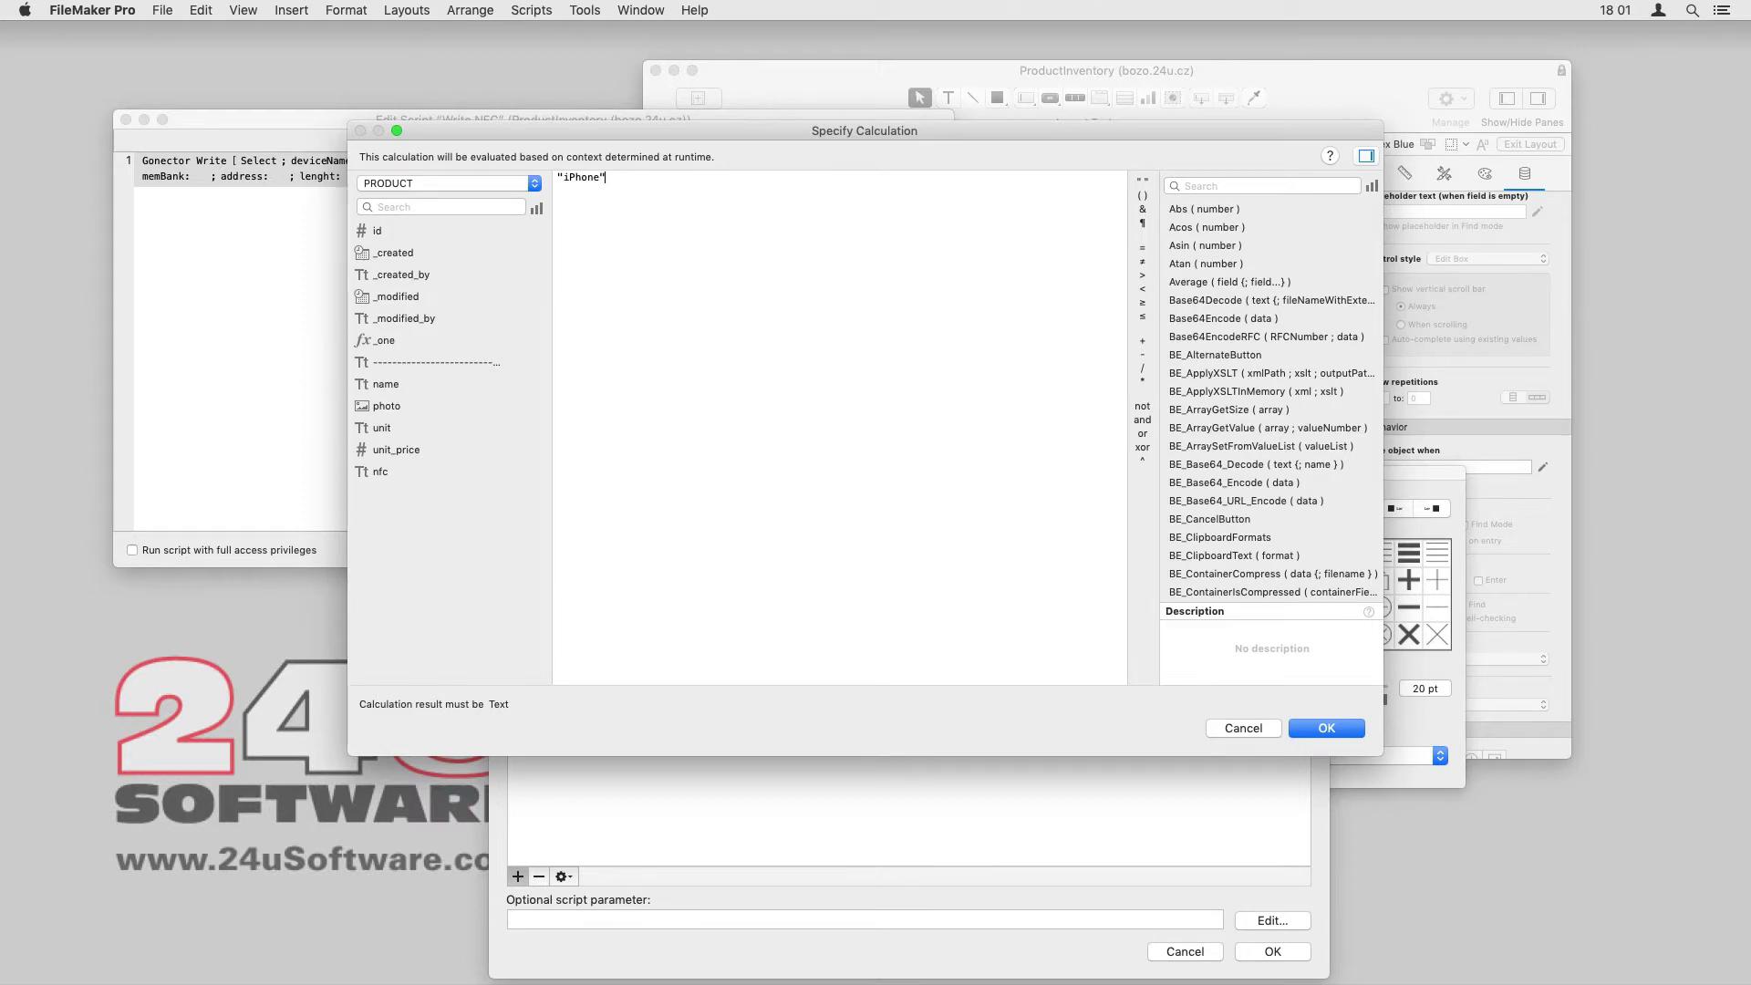
pyautogui.press('Return')
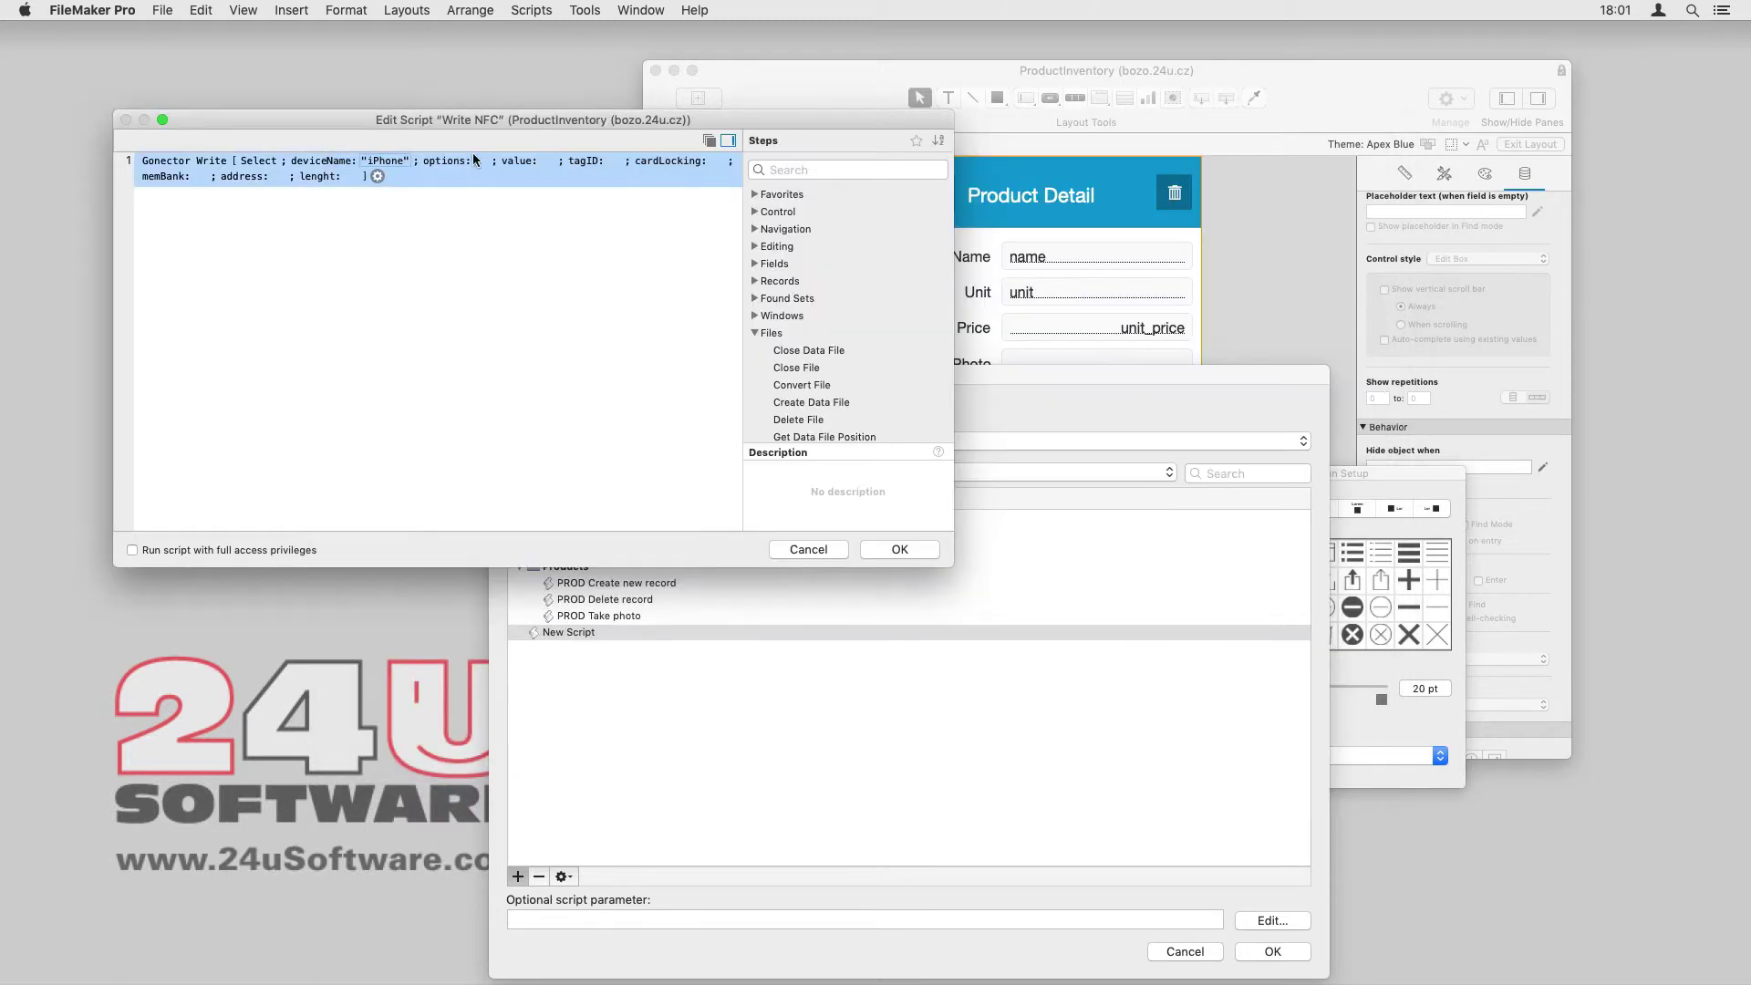
pyautogui.click(484, 166)
pyautogui.write('"ndefText"')
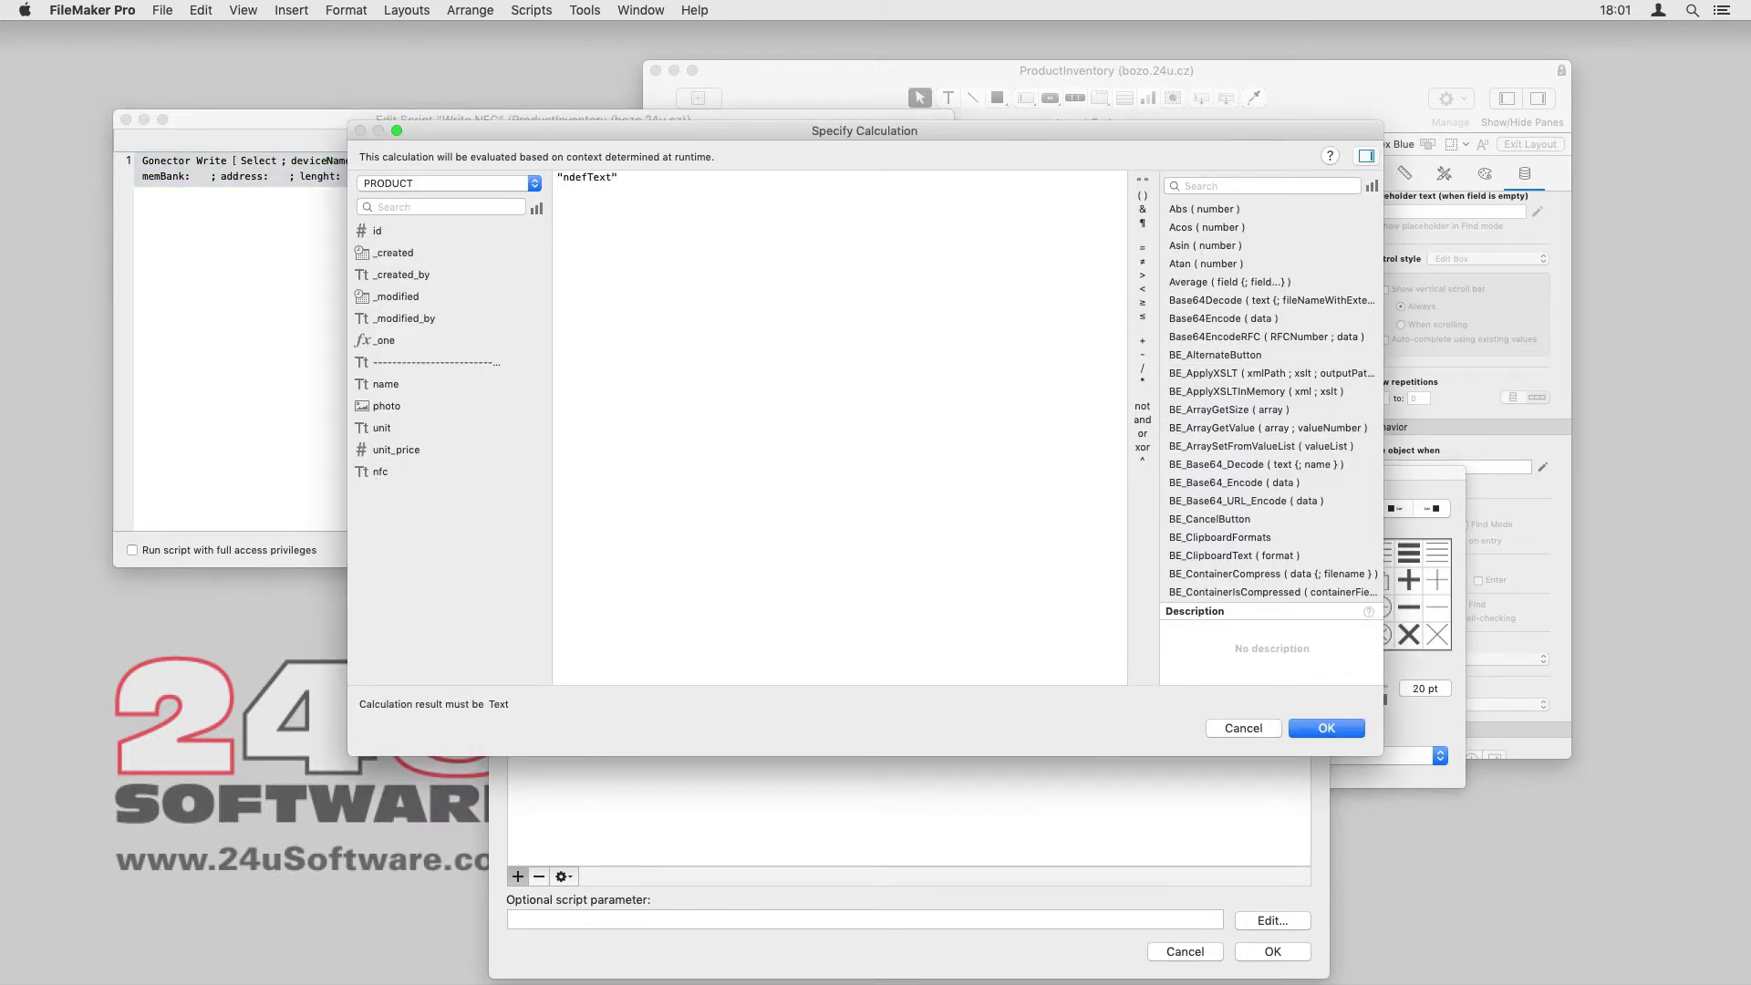
pyautogui.press('Return')
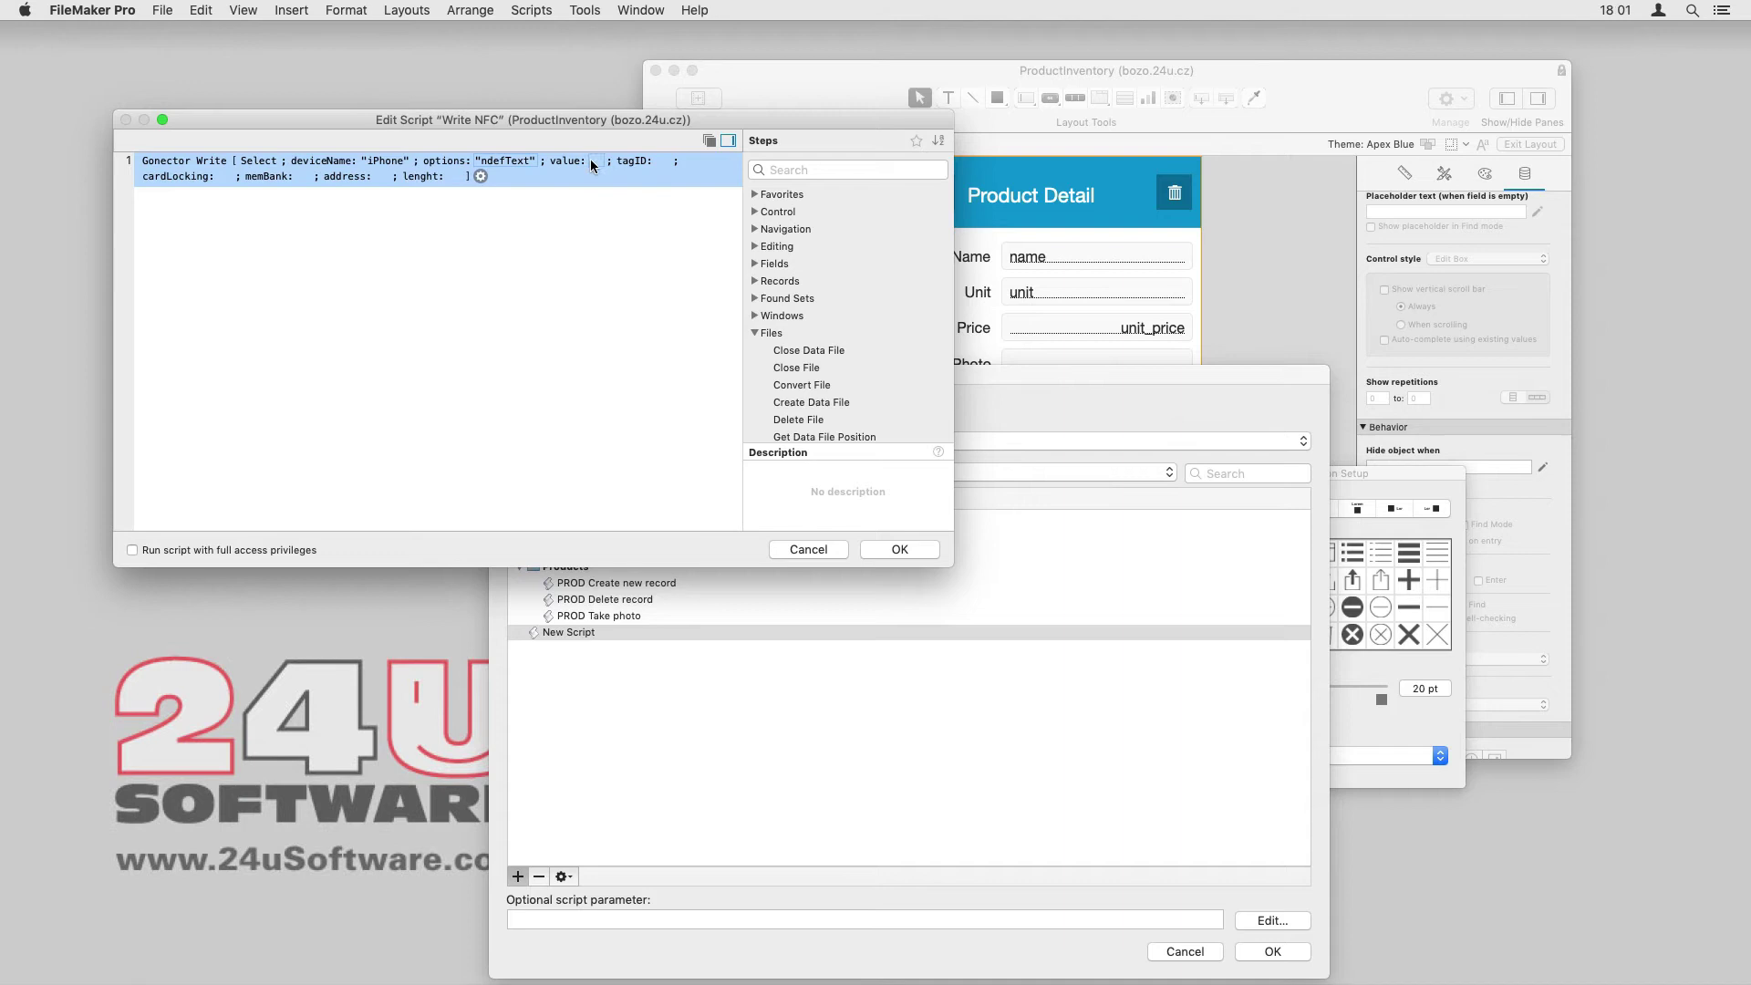
pyautogui.click(590, 158)
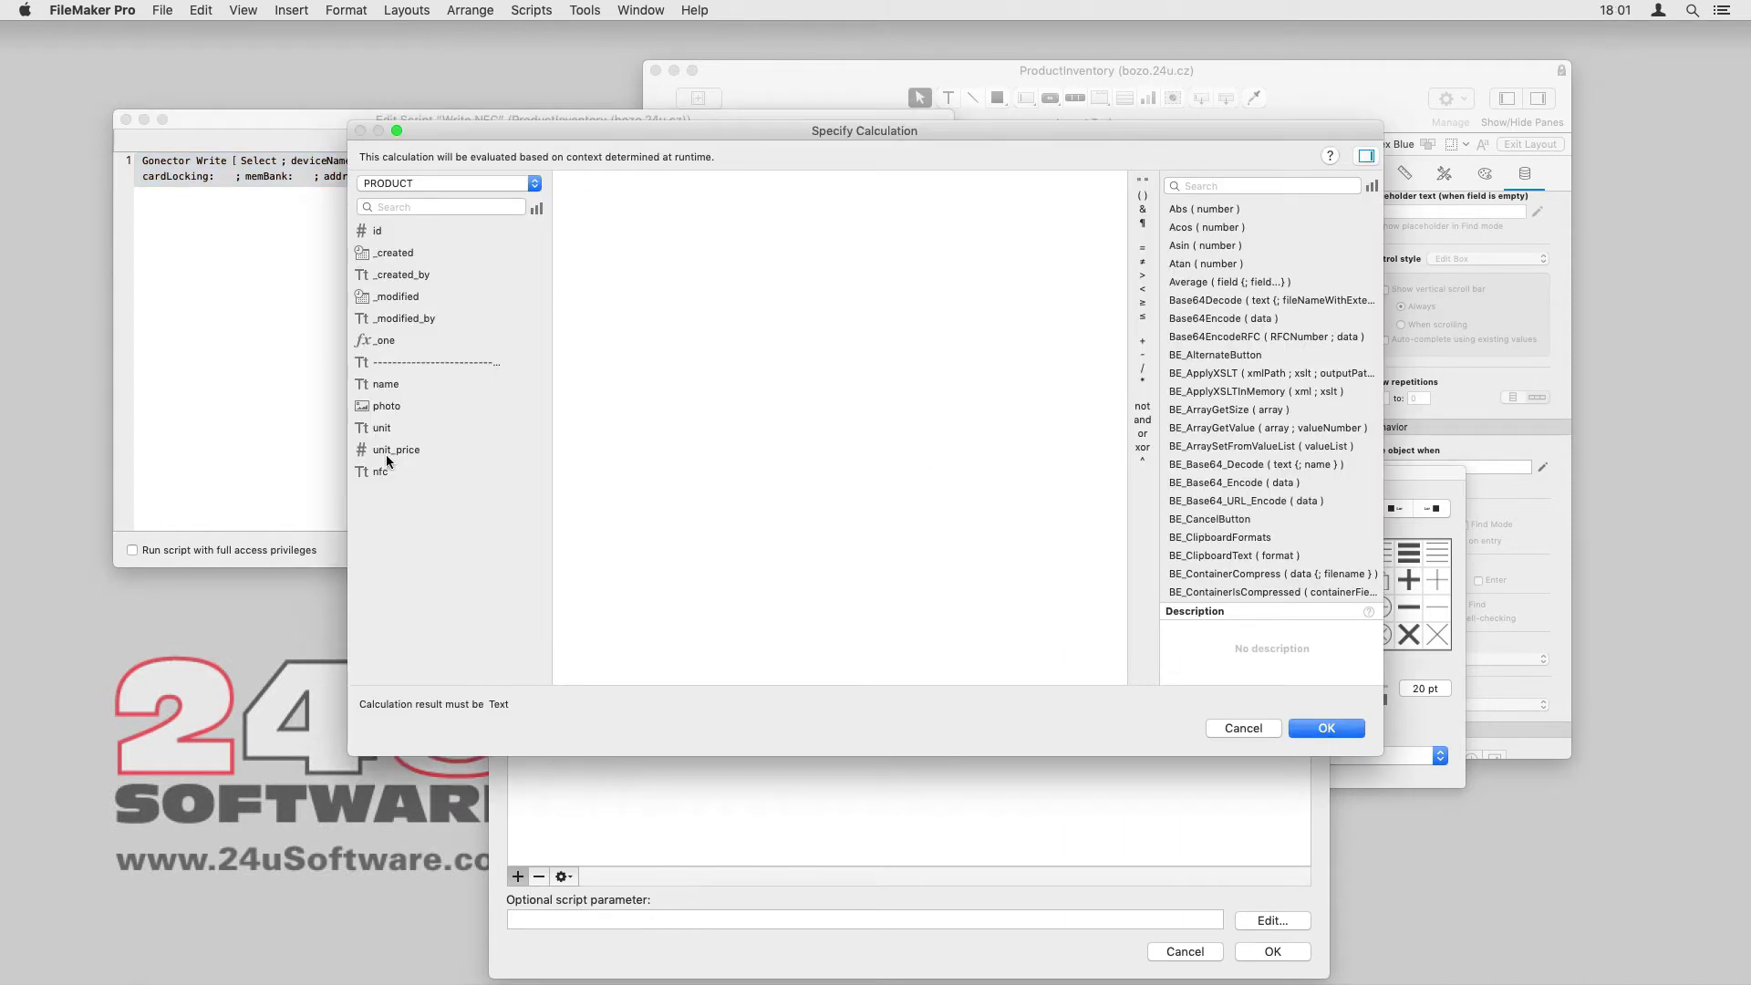
pyautogui.press('Return')
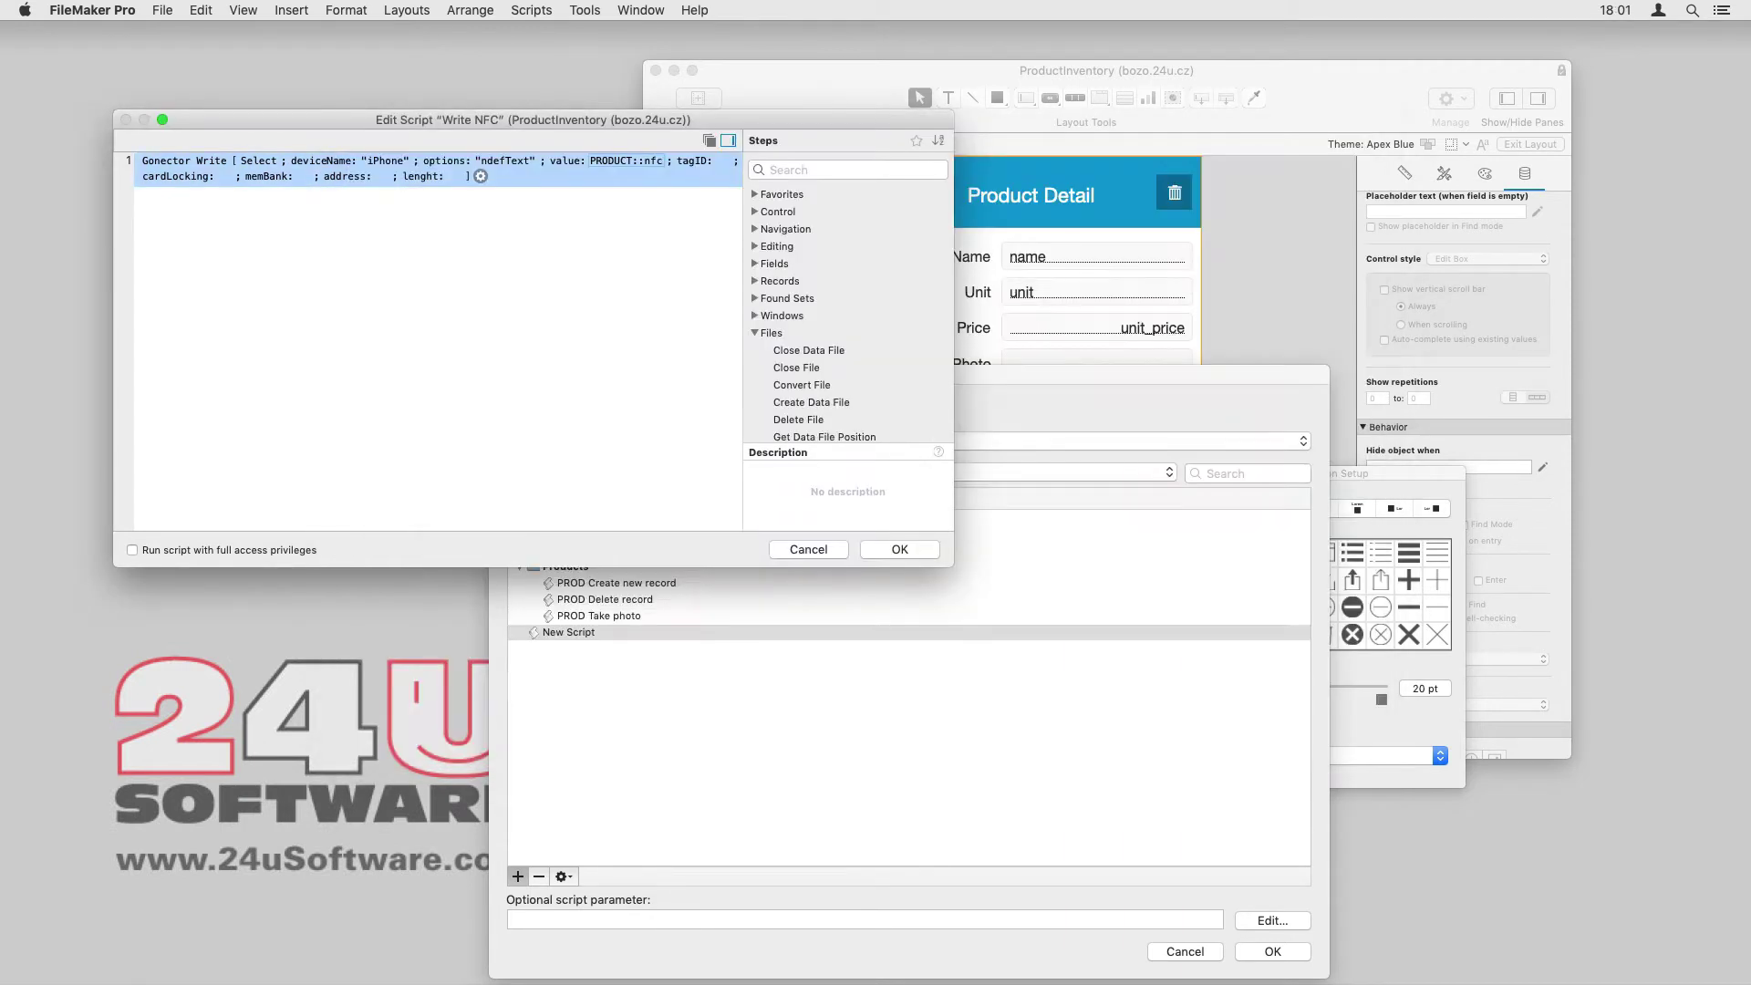
pyautogui.click(883, 551)
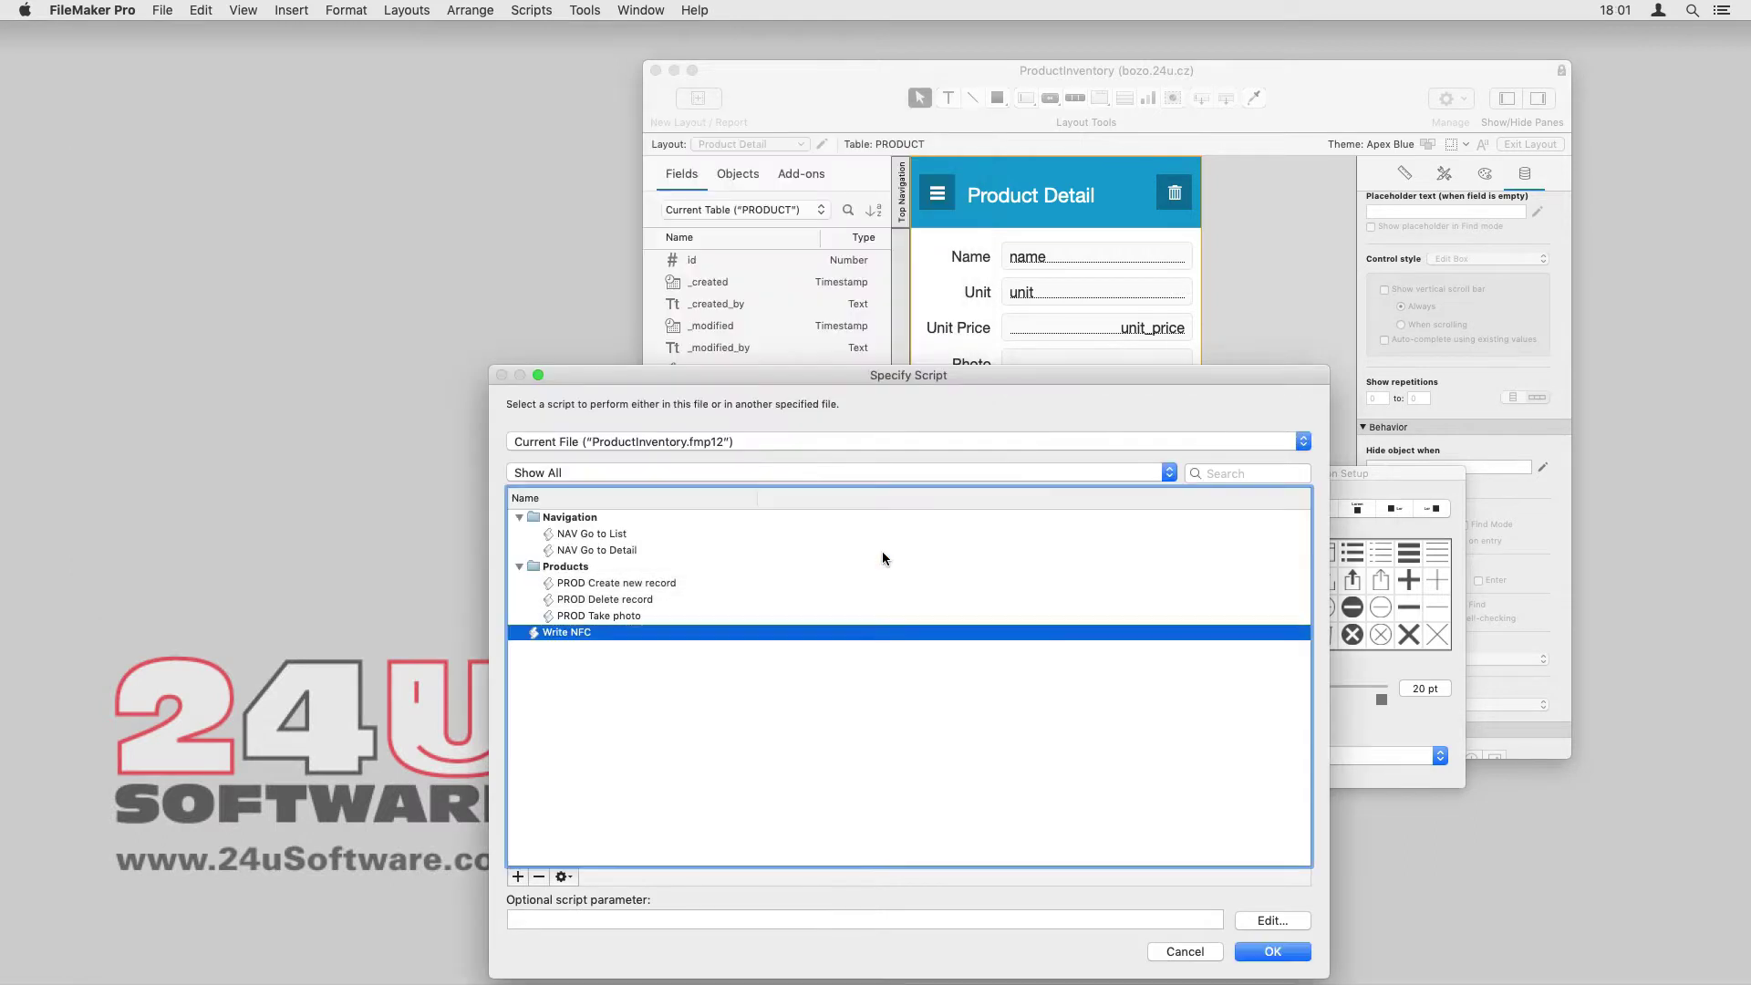
# Assign the Write NFC script to the button and close Button Setup.
pyautogui.click(1270, 952)
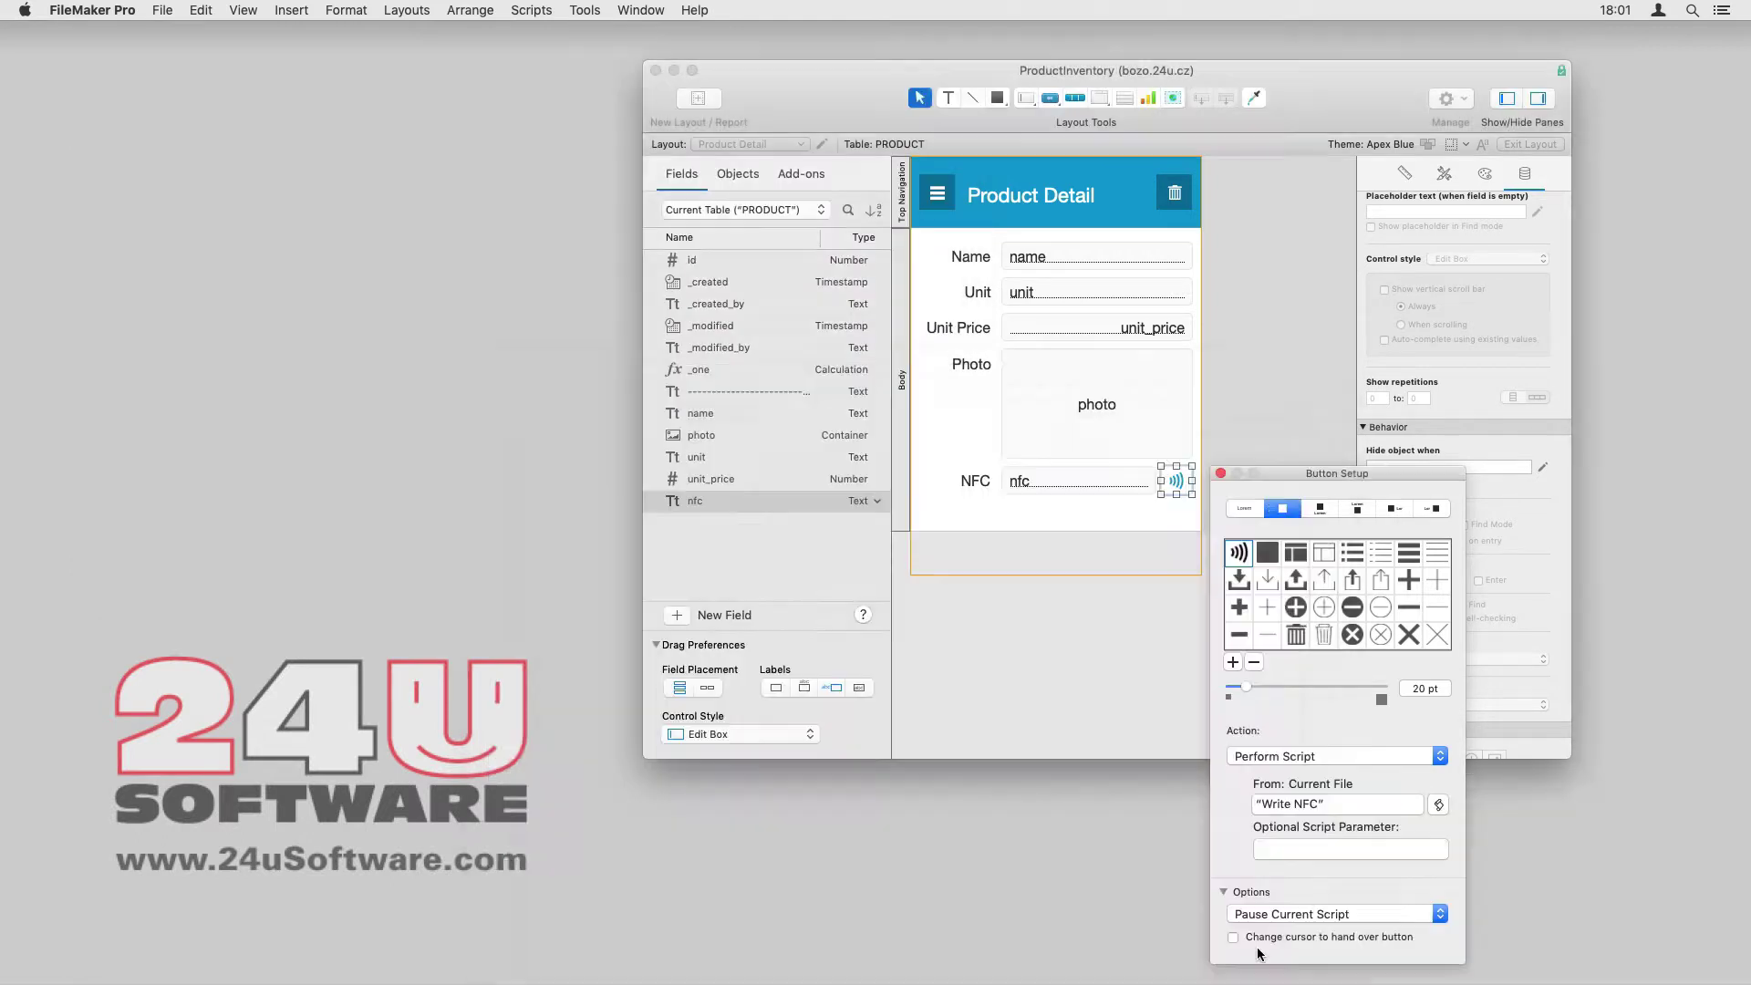
pyautogui.click(1219, 473)
pyautogui.click(1404, 173)
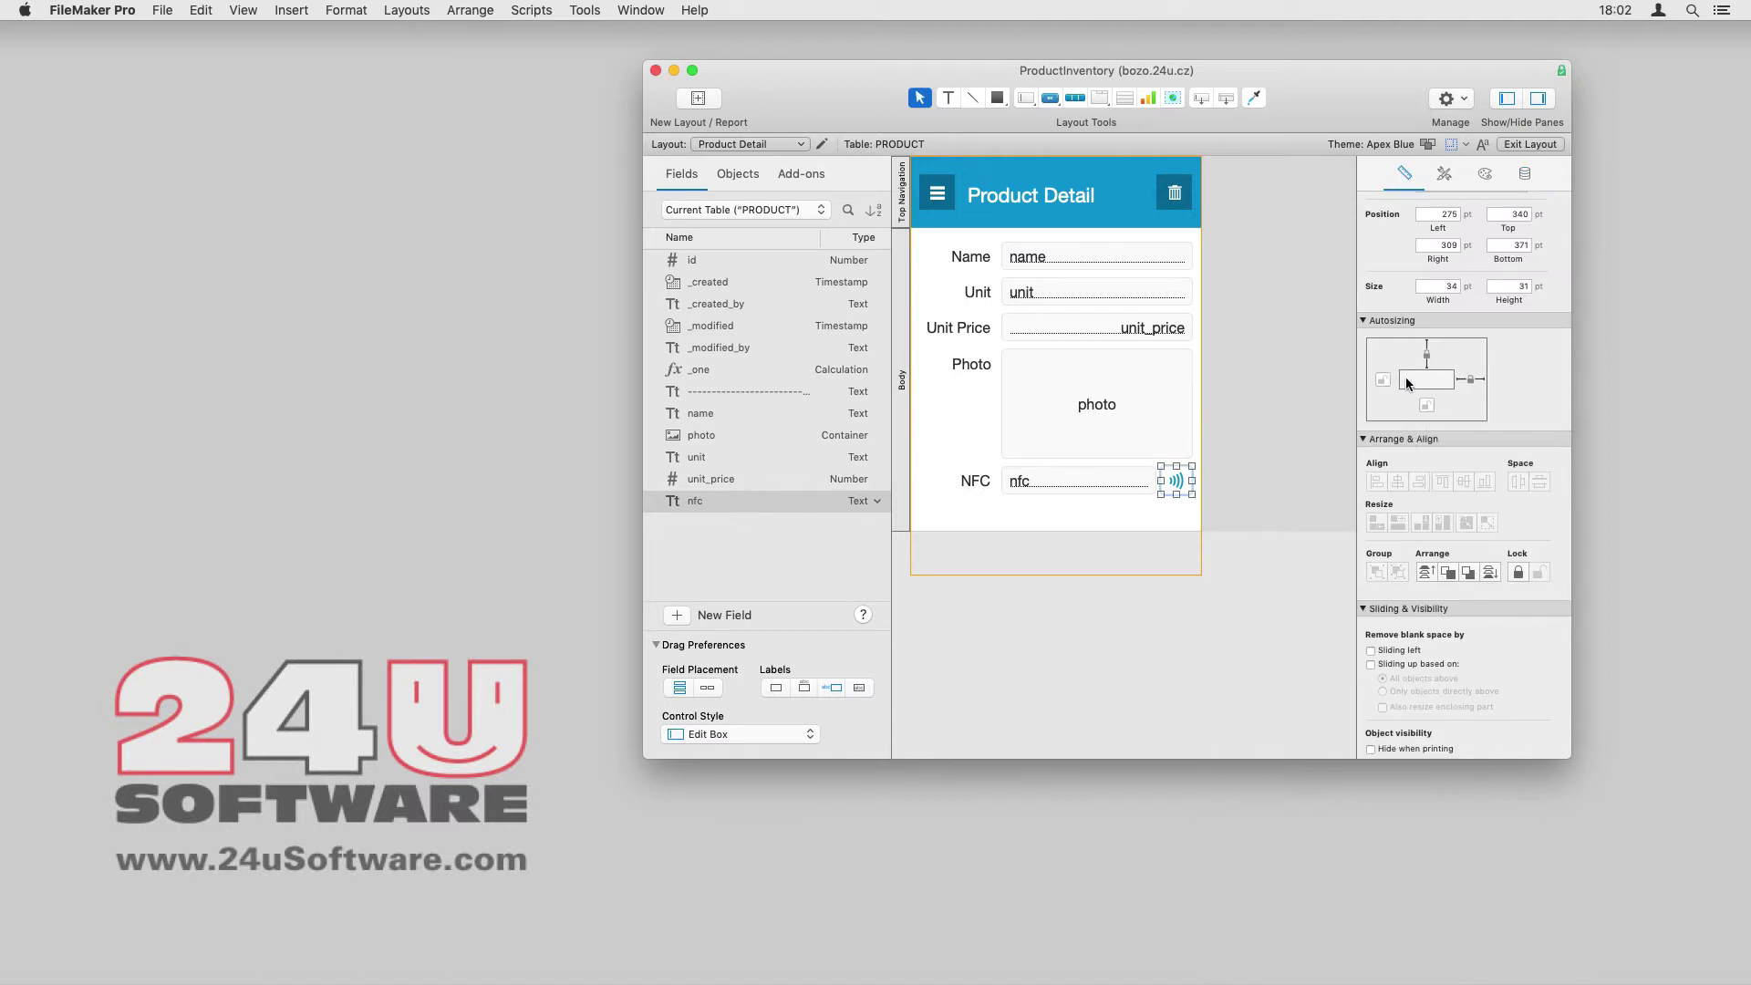
# Shorten the Body part just below the NFC row, then exit Layout mode.
pyautogui.click(1080, 481)
pyautogui.keyDown('shift'); pyautogui.click(977, 478); pyautogui.keyUp('shift')
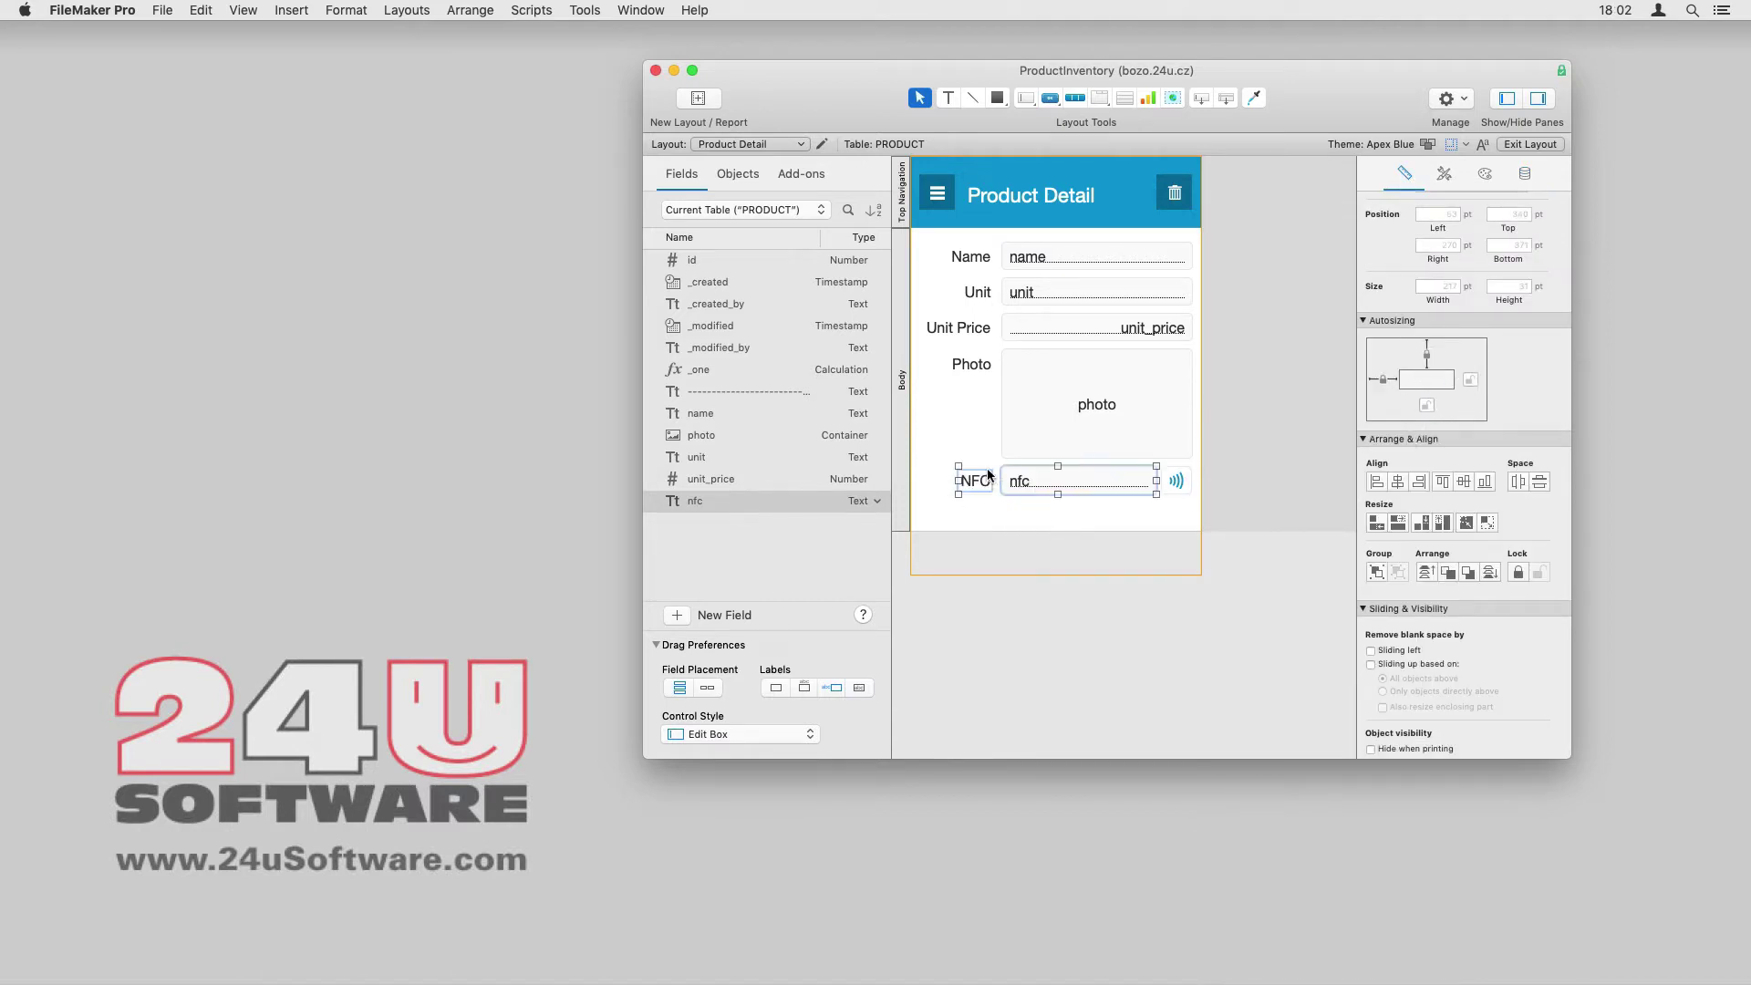
pyautogui.click(1050, 477)
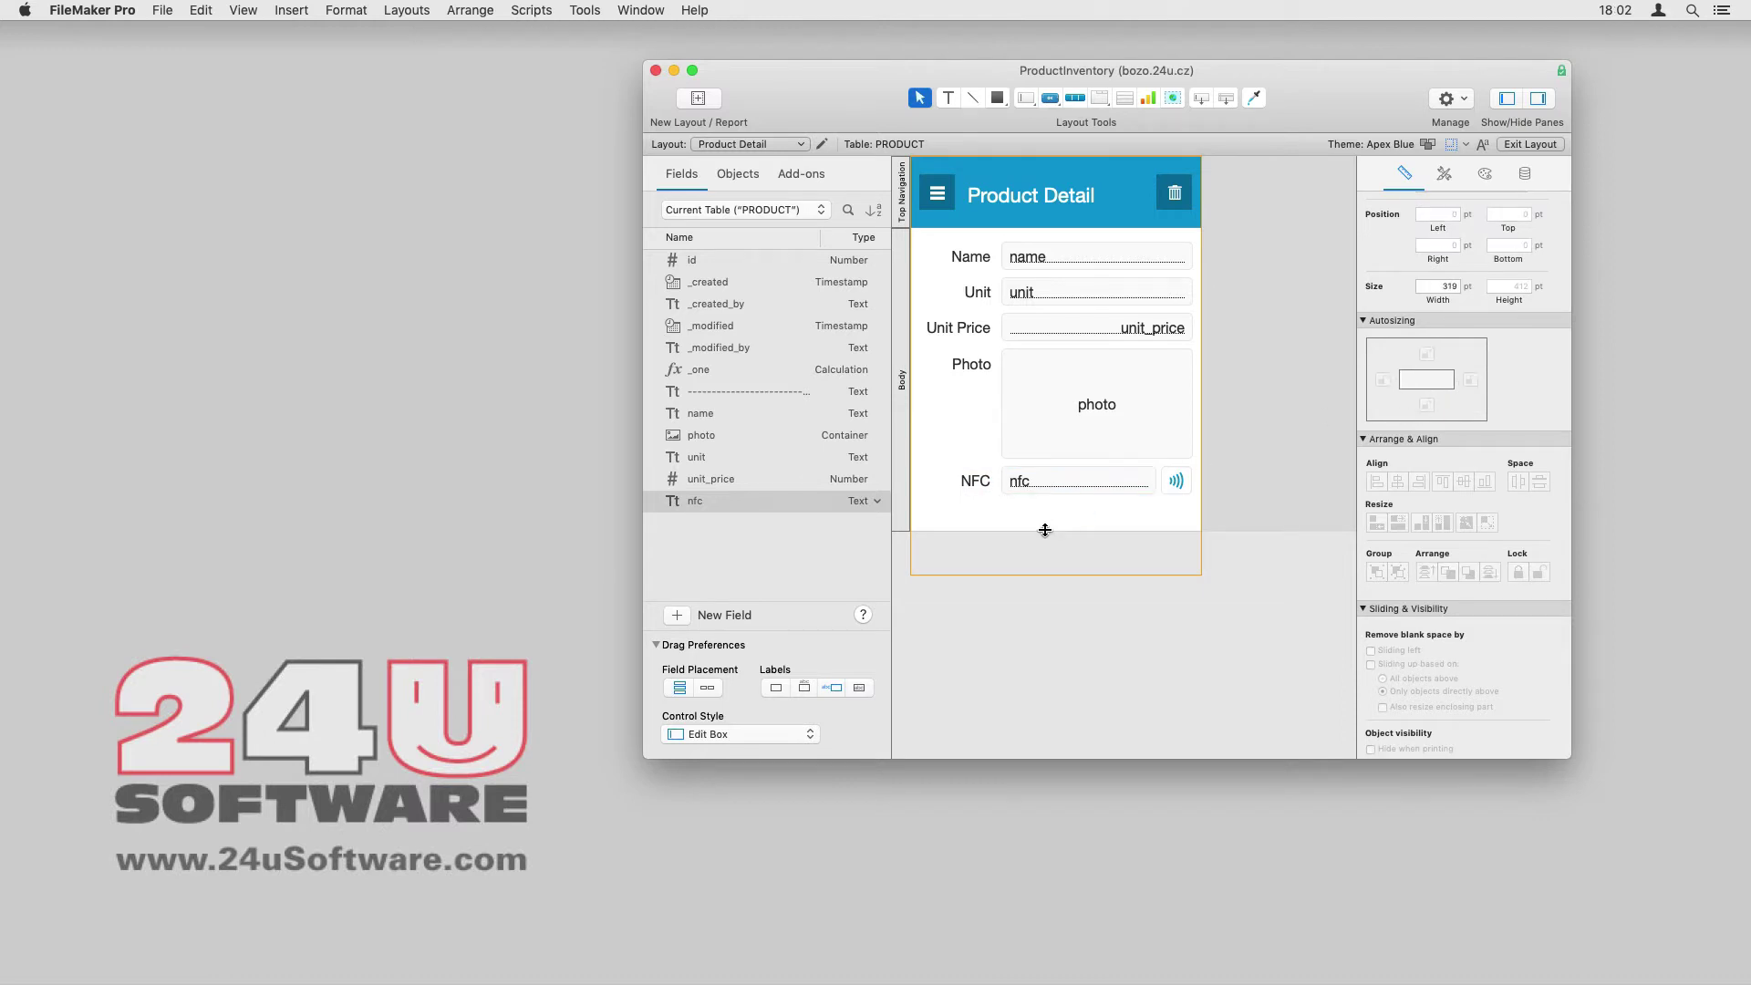
pyautogui.moveTo(1044, 504); pyautogui.dragTo(1043, 509)
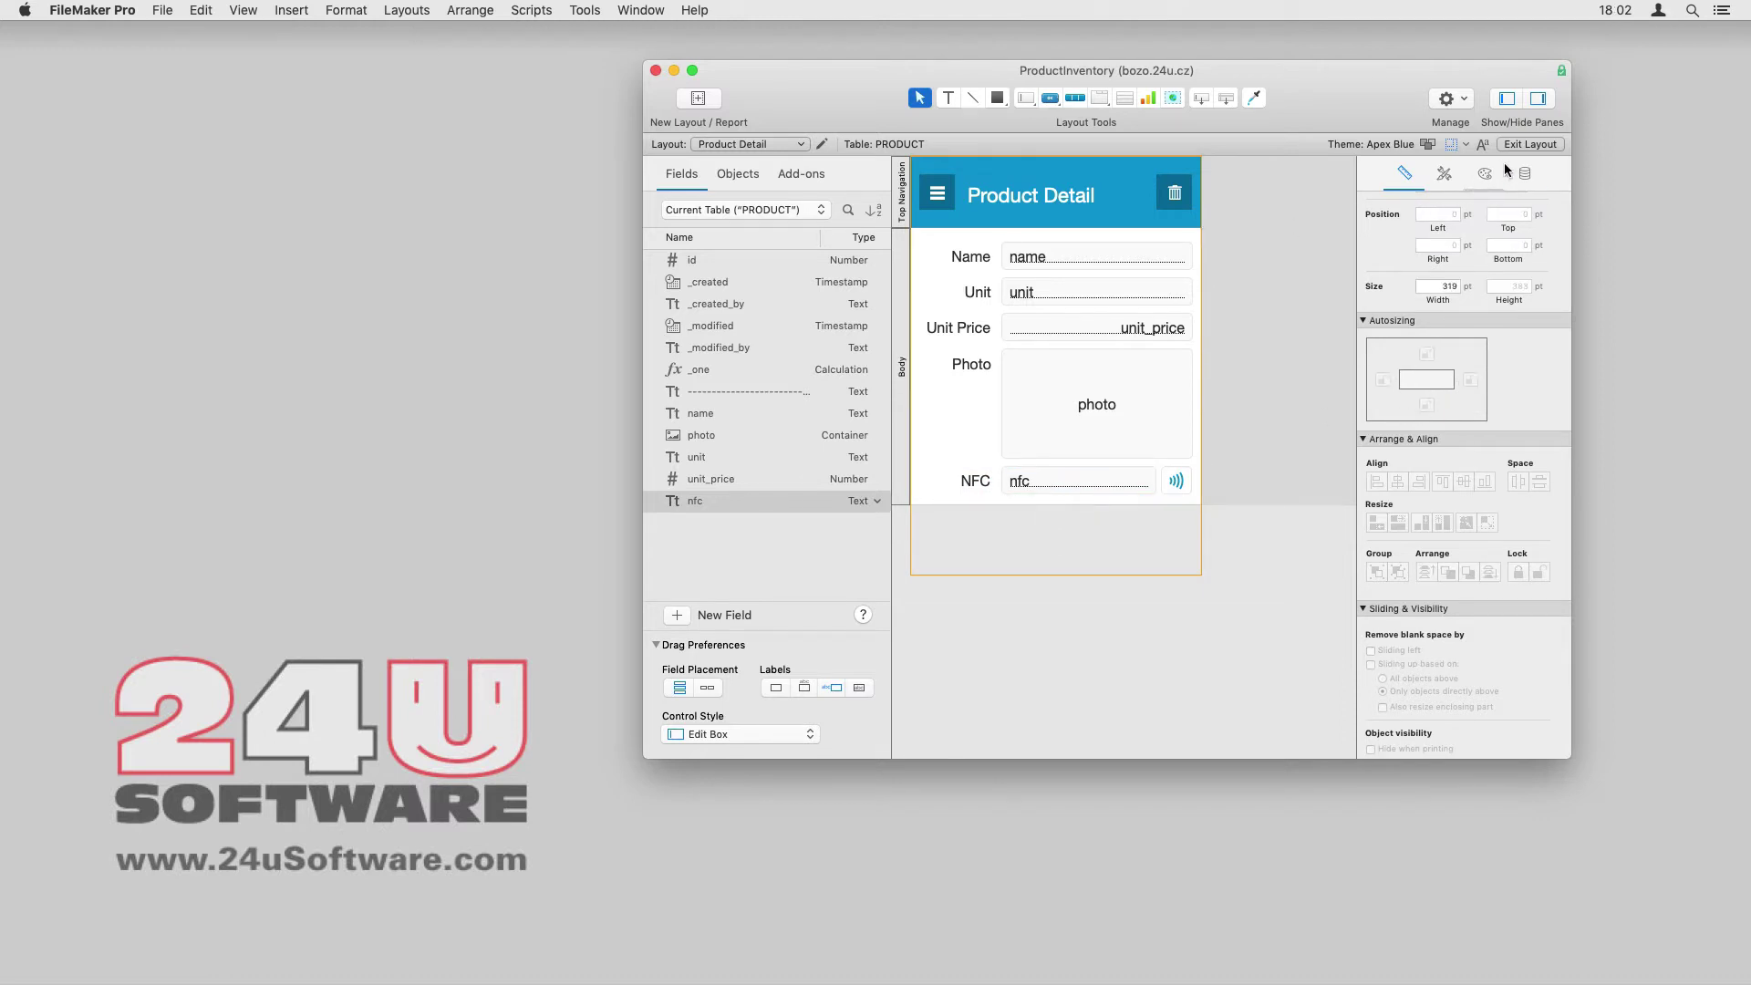
pyautogui.click(1528, 143)
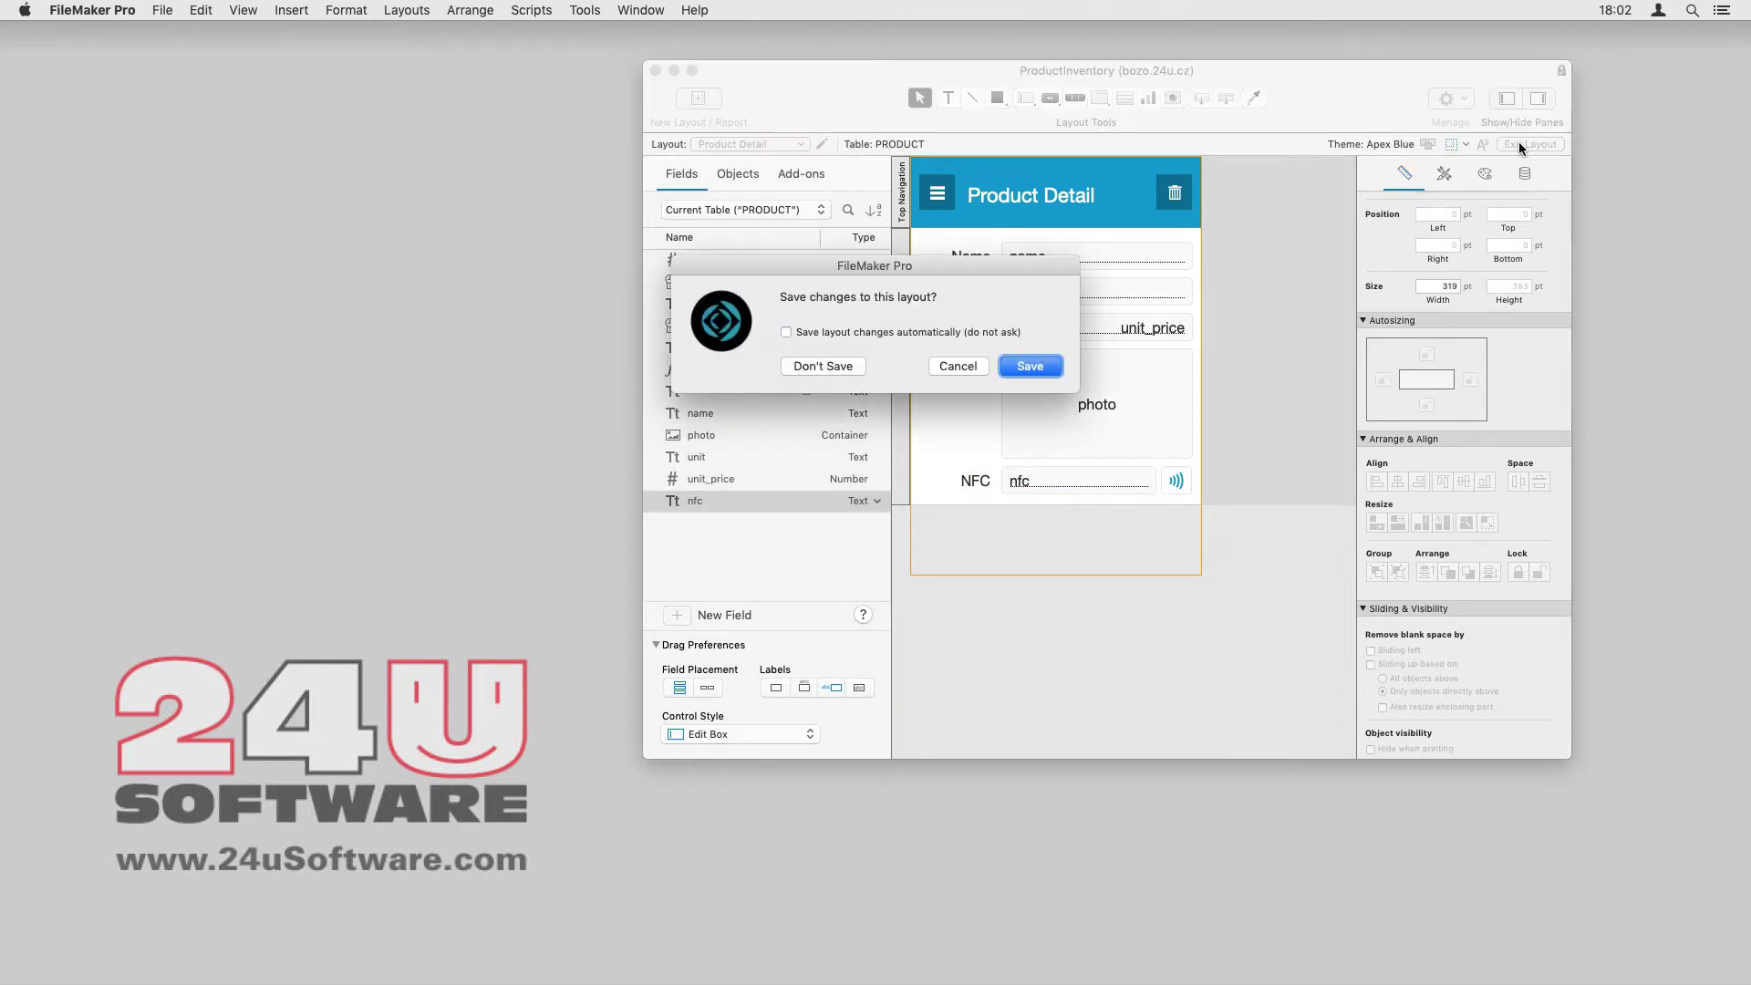
# Choose Save in the 'Save changes to this layout?' prompt.
pyautogui.click(1029, 366)
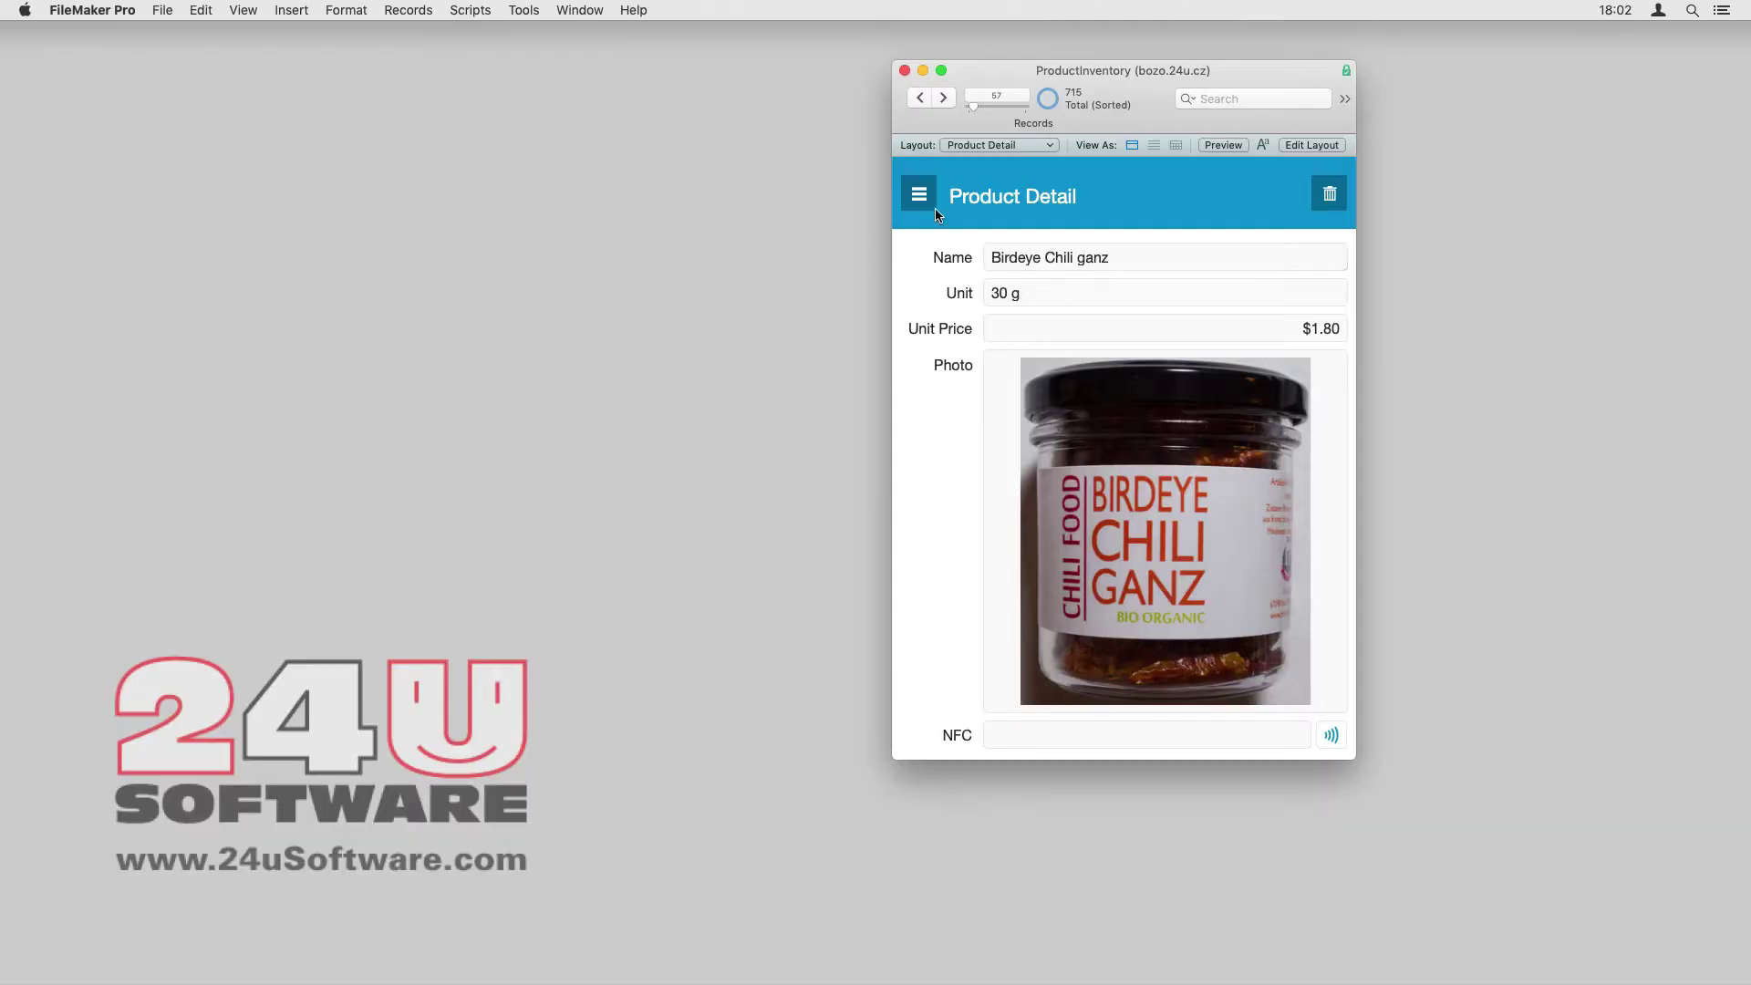
# On the Product List layout, Option-drag a copy of the header's + button leftward and open its settings.
pyautogui.click(921, 196)
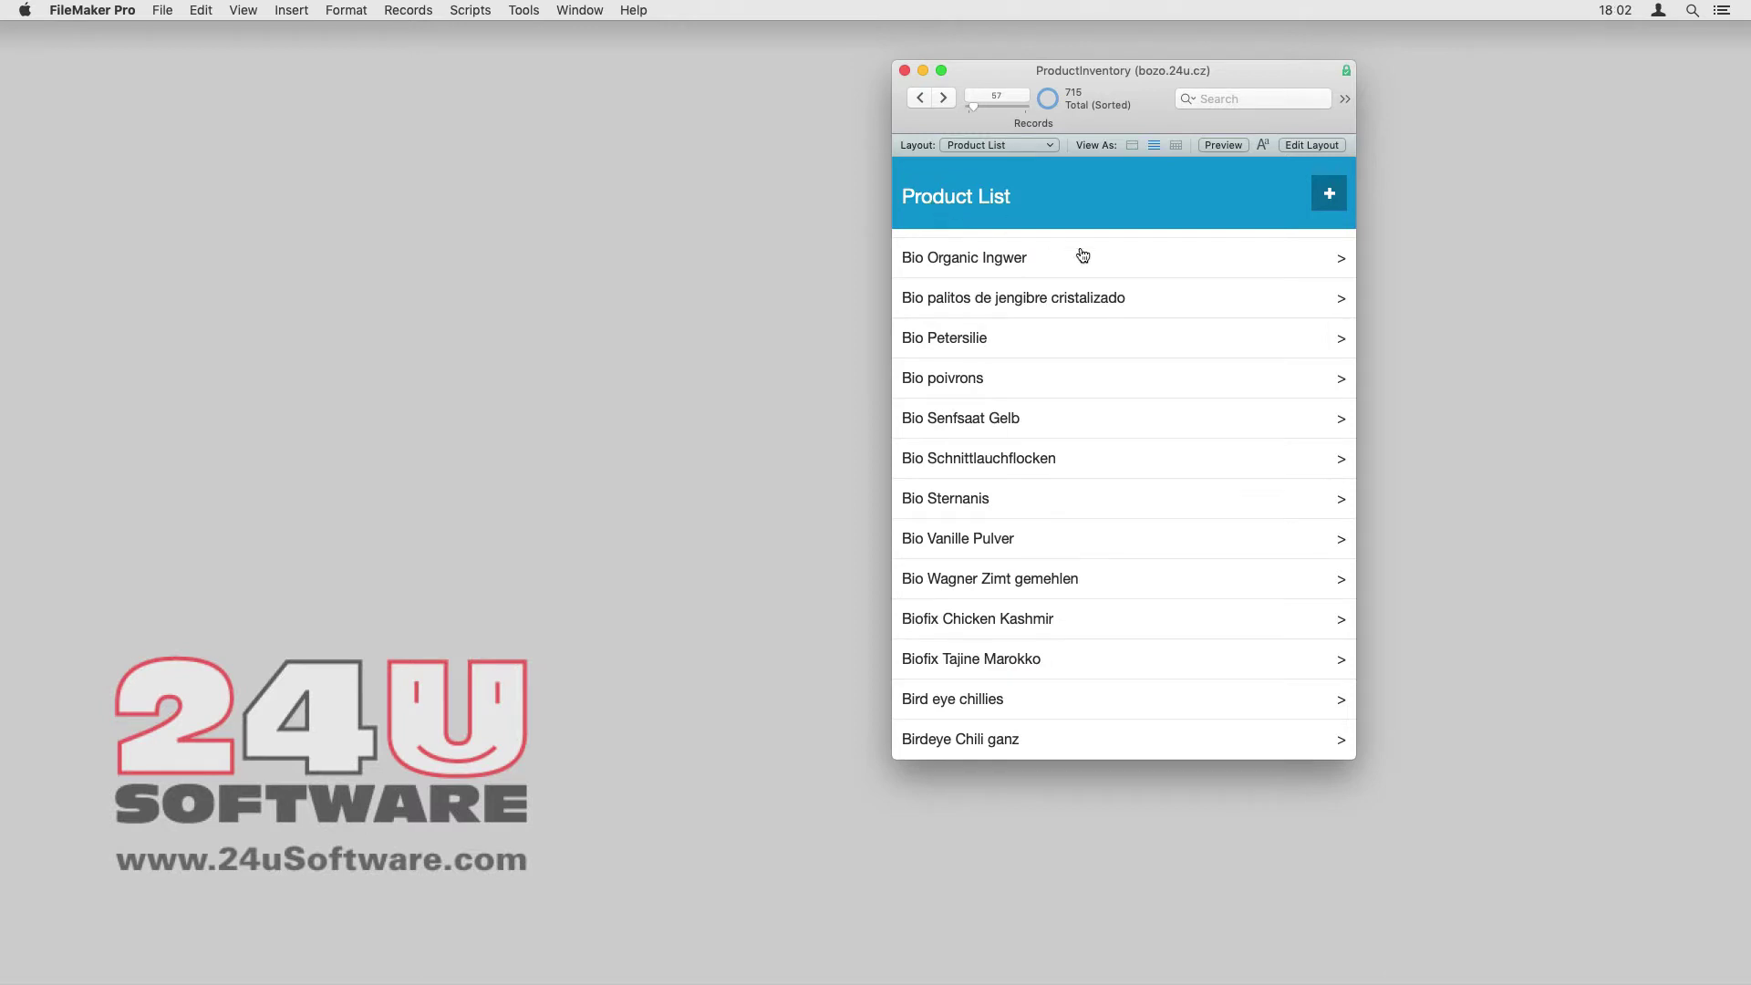
pyautogui.click(1326, 139)
pyautogui.moveTo(1179, 196); pyautogui.dragTo(1118, 199)
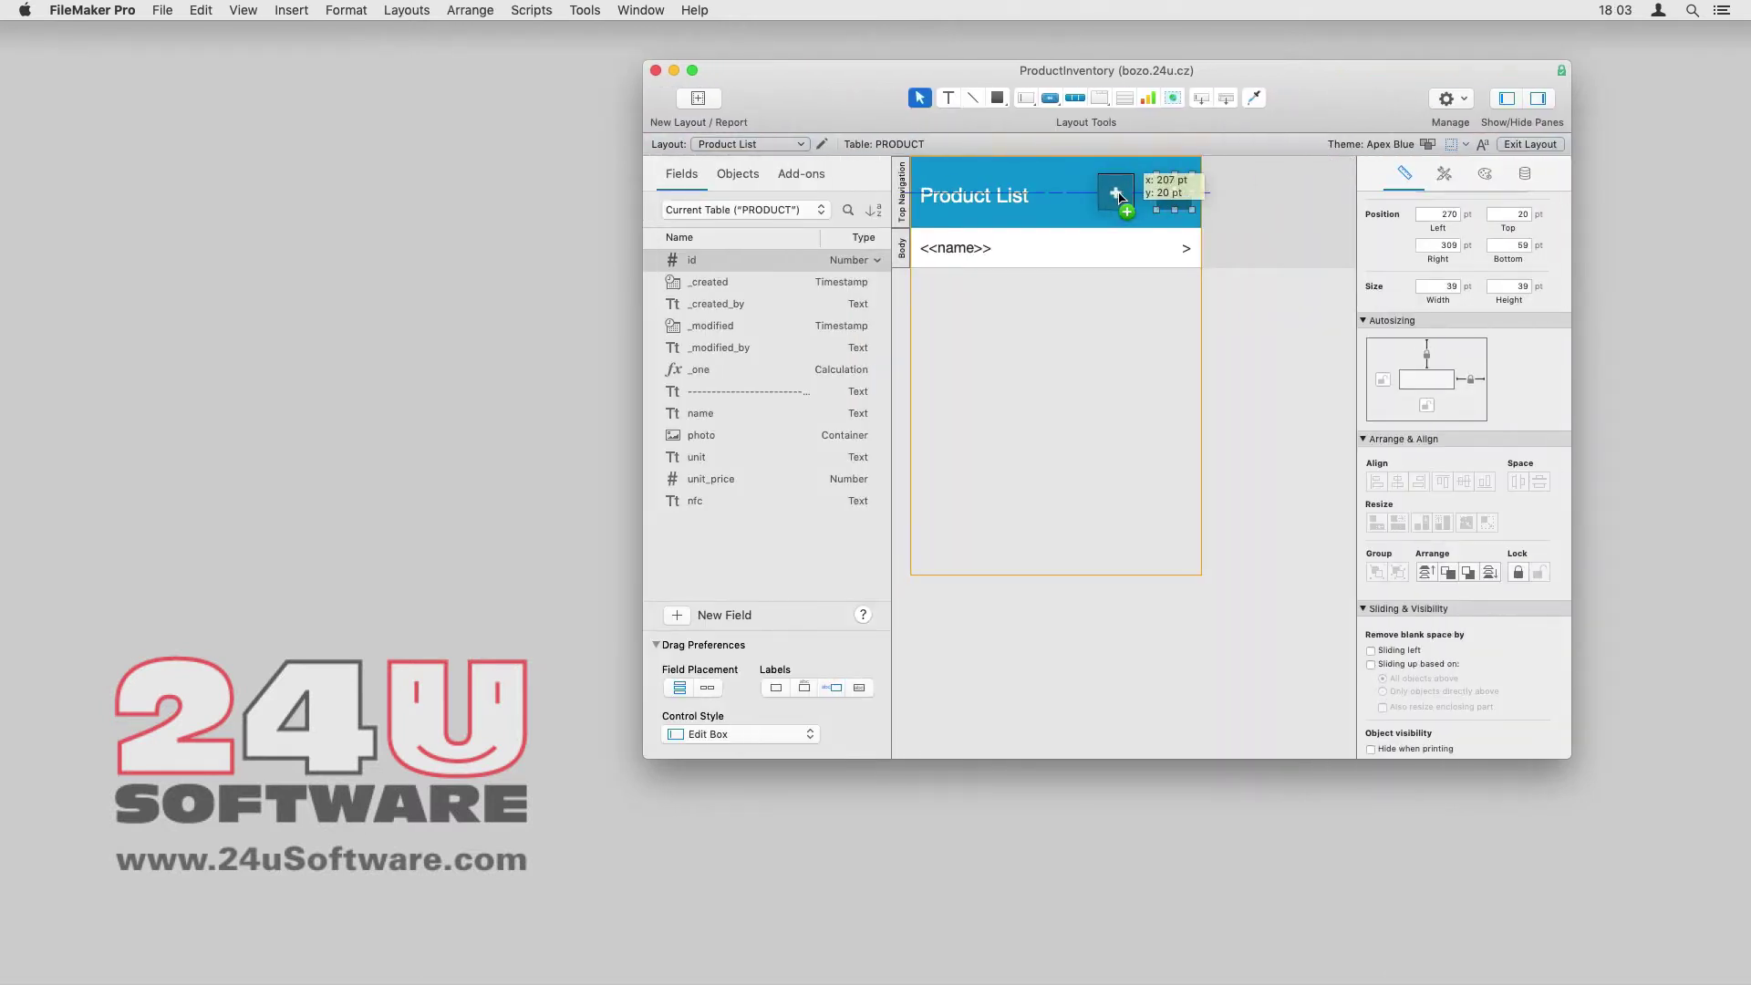
pyautogui.doubleClick(1131, 197)
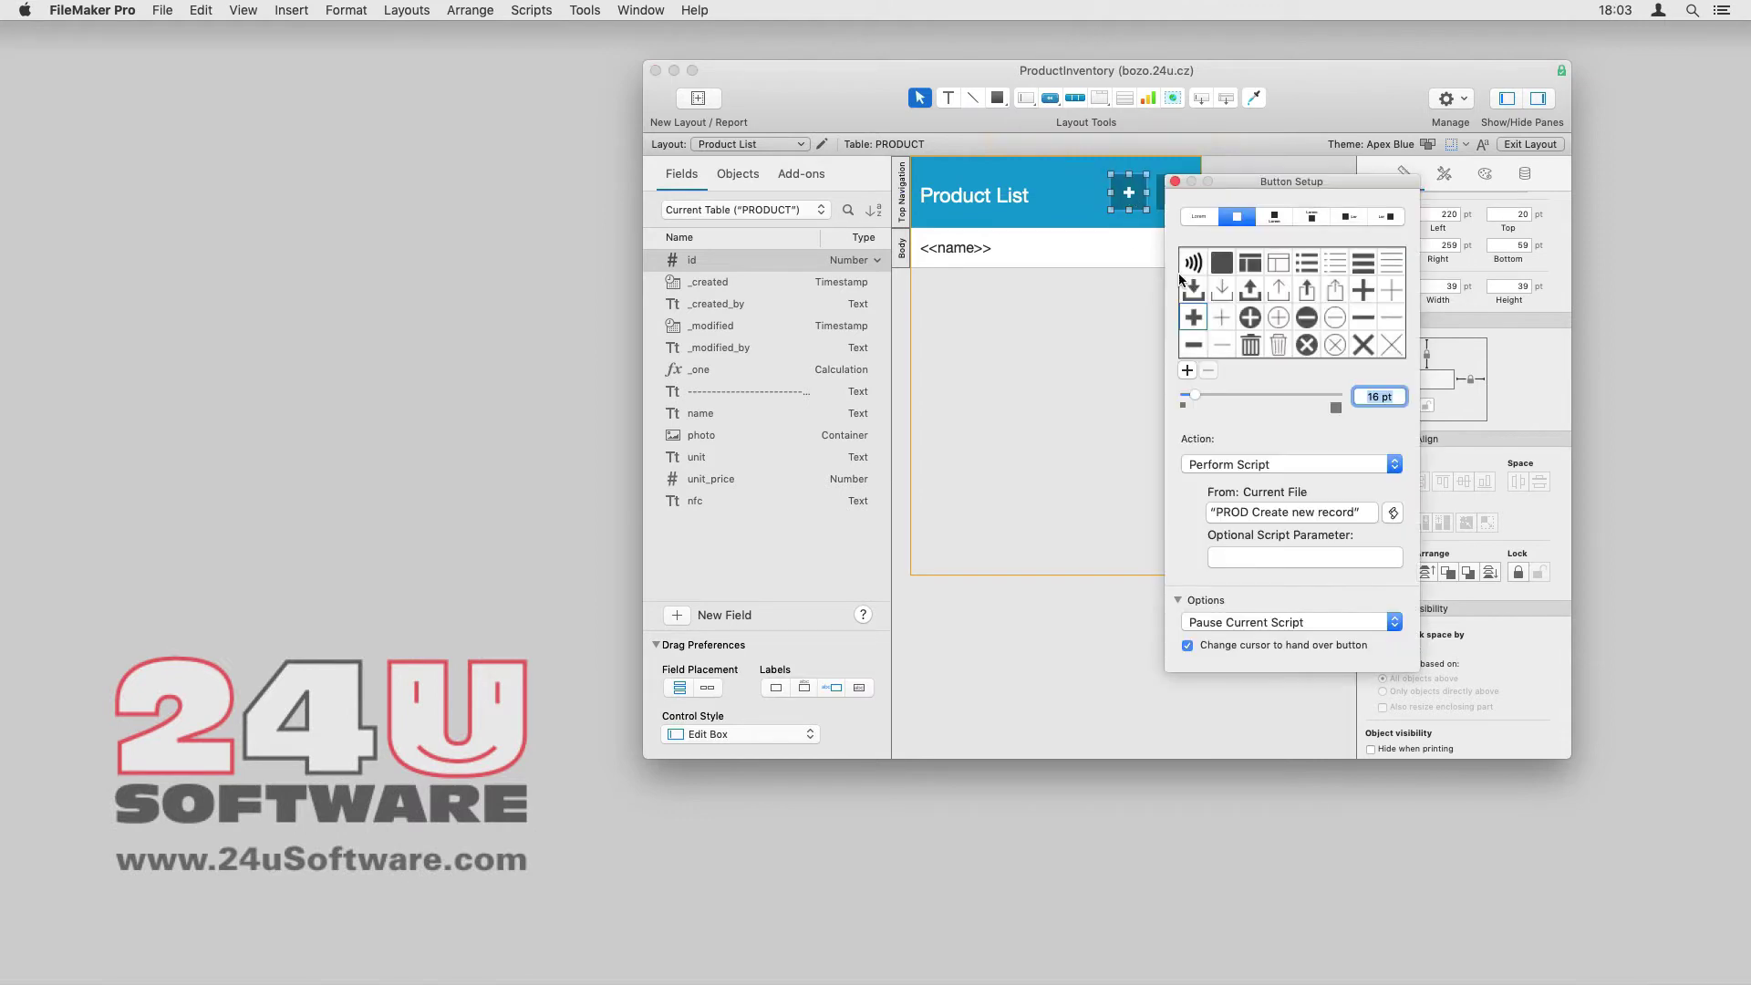
# Have the new button perform a new script named Read NFC.
pyautogui.click(1395, 512)
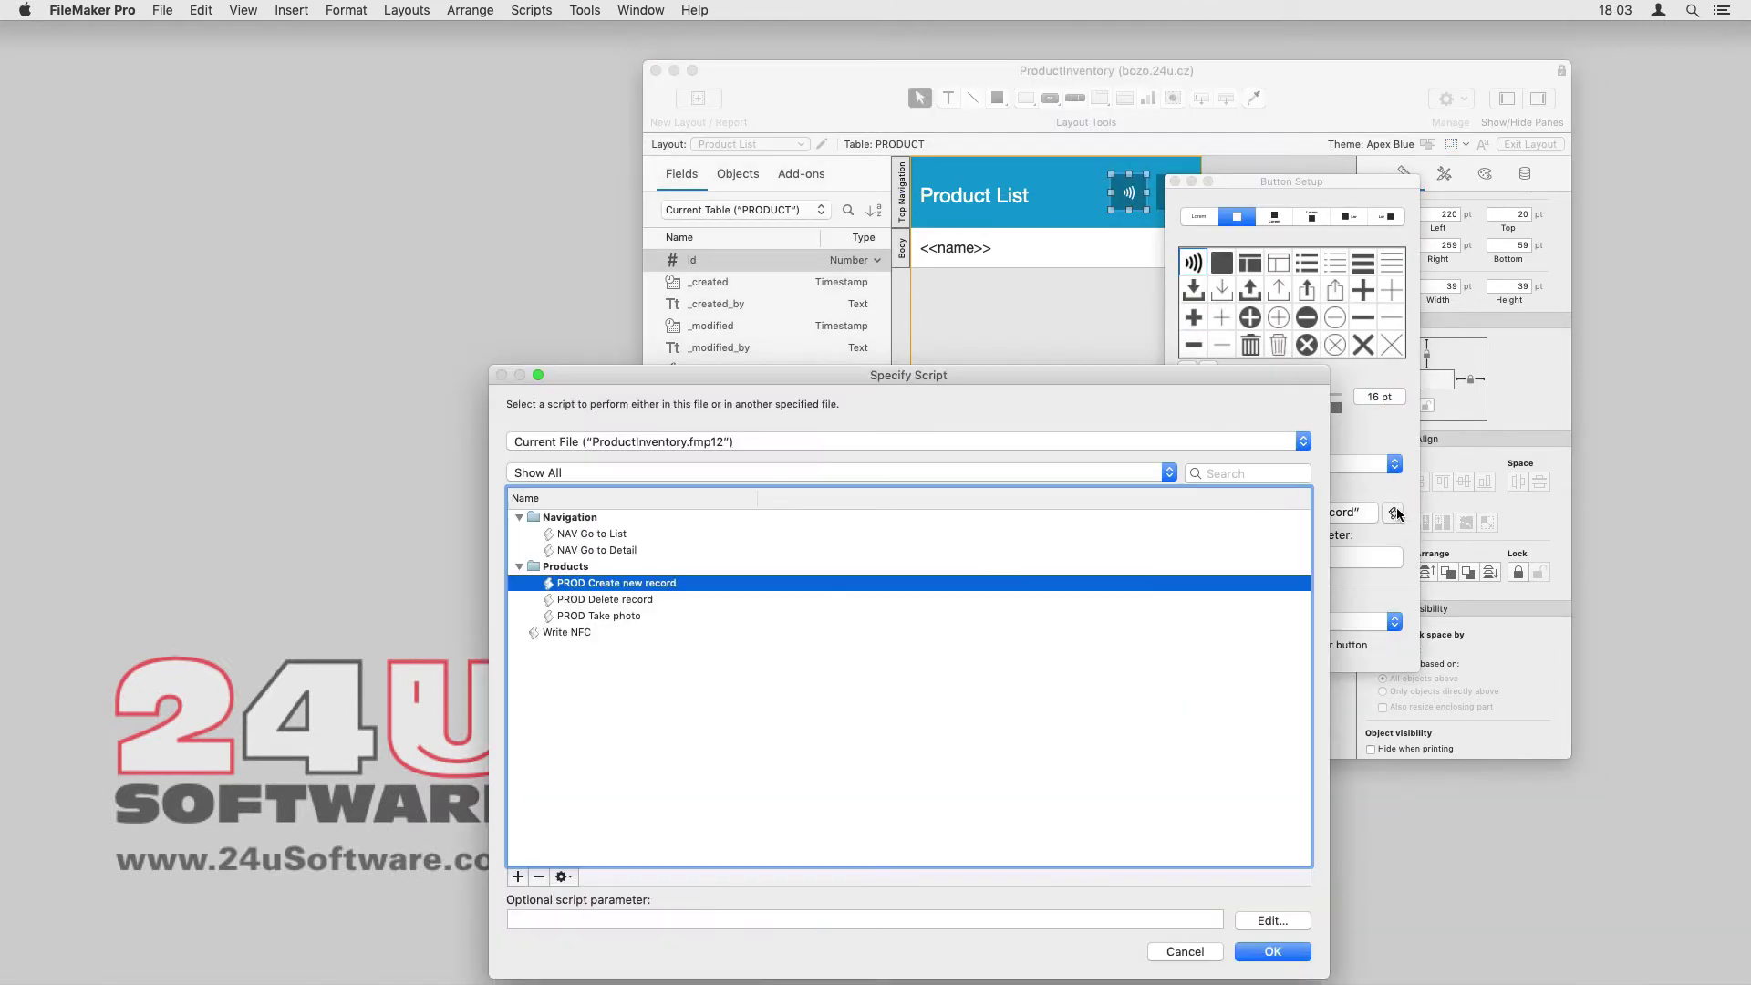
pyautogui.click(518, 875)
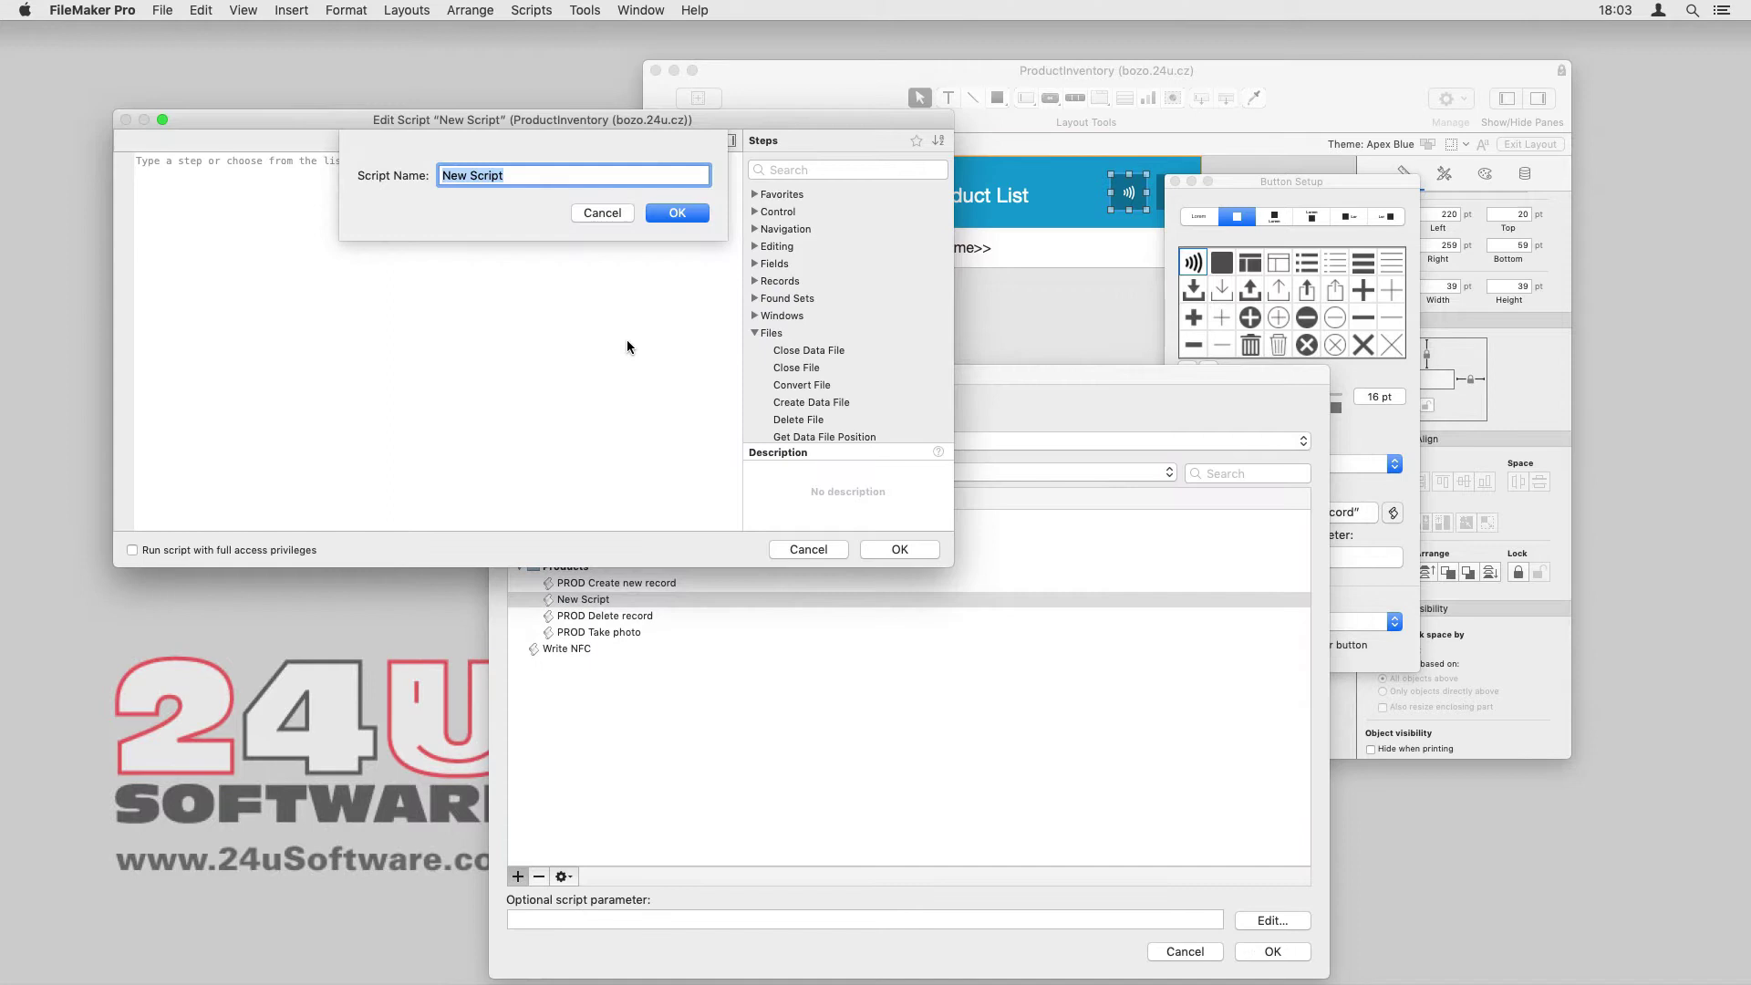
pyautogui.press('Return')
pyautogui.write('Gone')
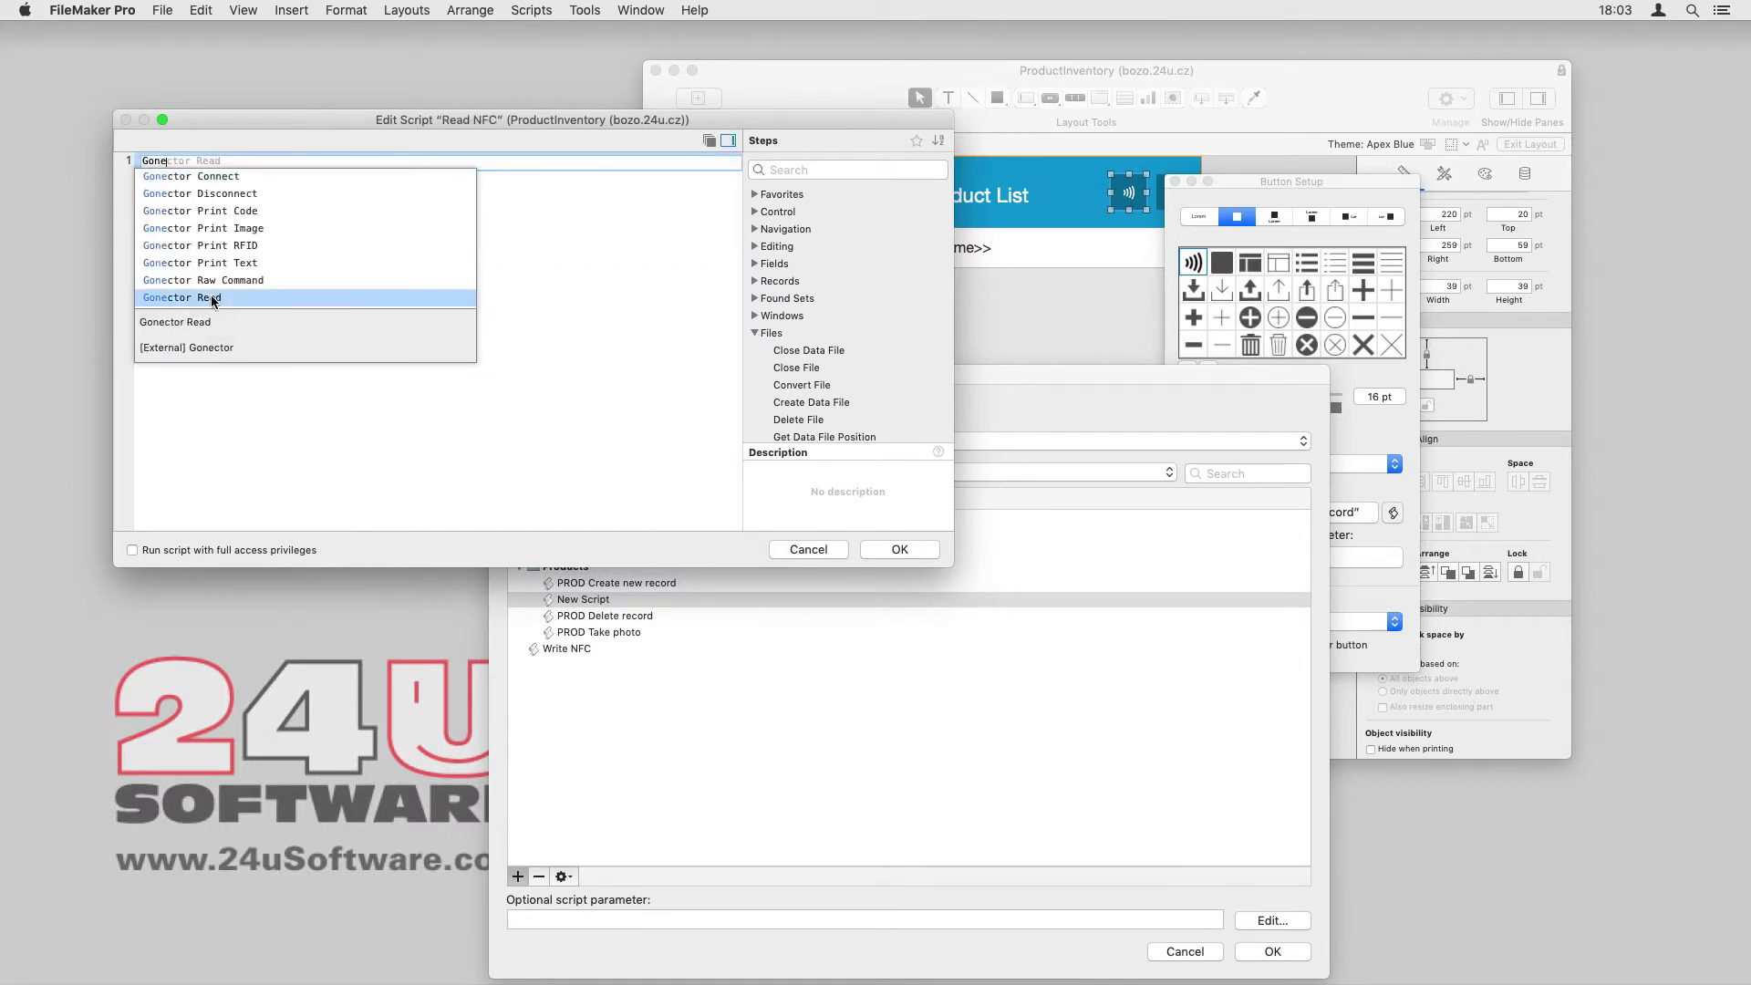
# Add a Gonector Read step with deviceName iPhone, storing its result in variable $json.
pyautogui.click(214, 299)
pyautogui.click(368, 167)
pyautogui.write('"iPhone"')
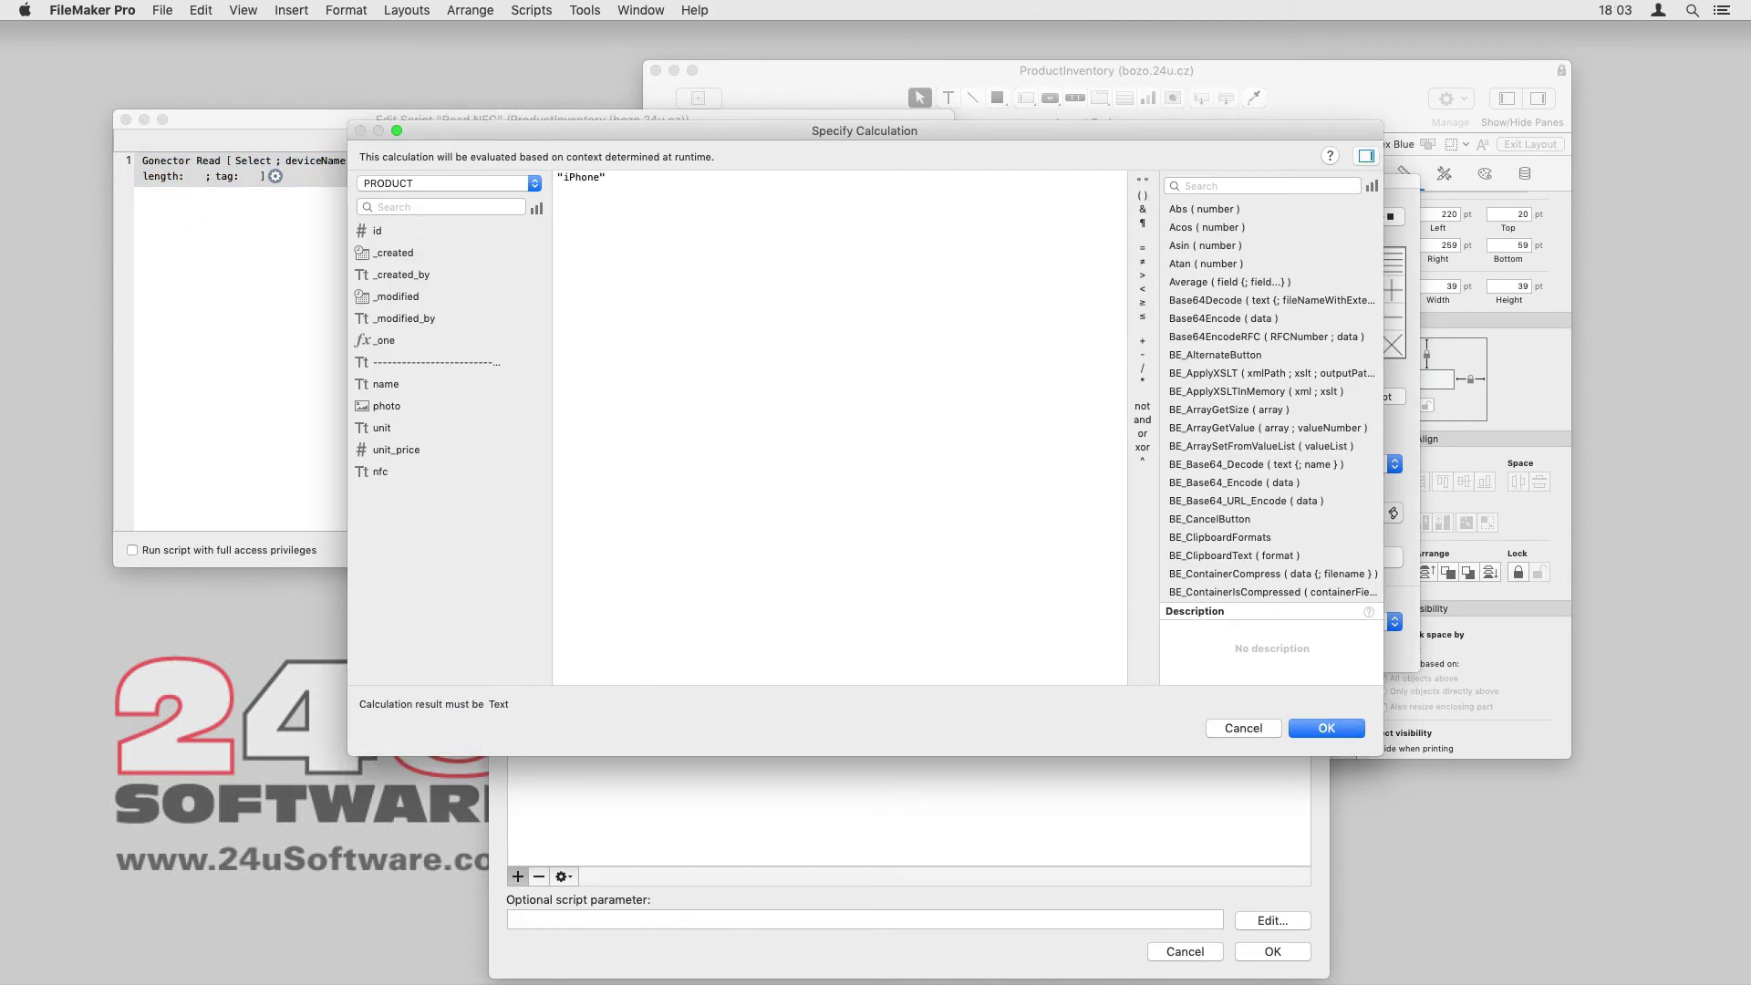
pyautogui.press('Return')
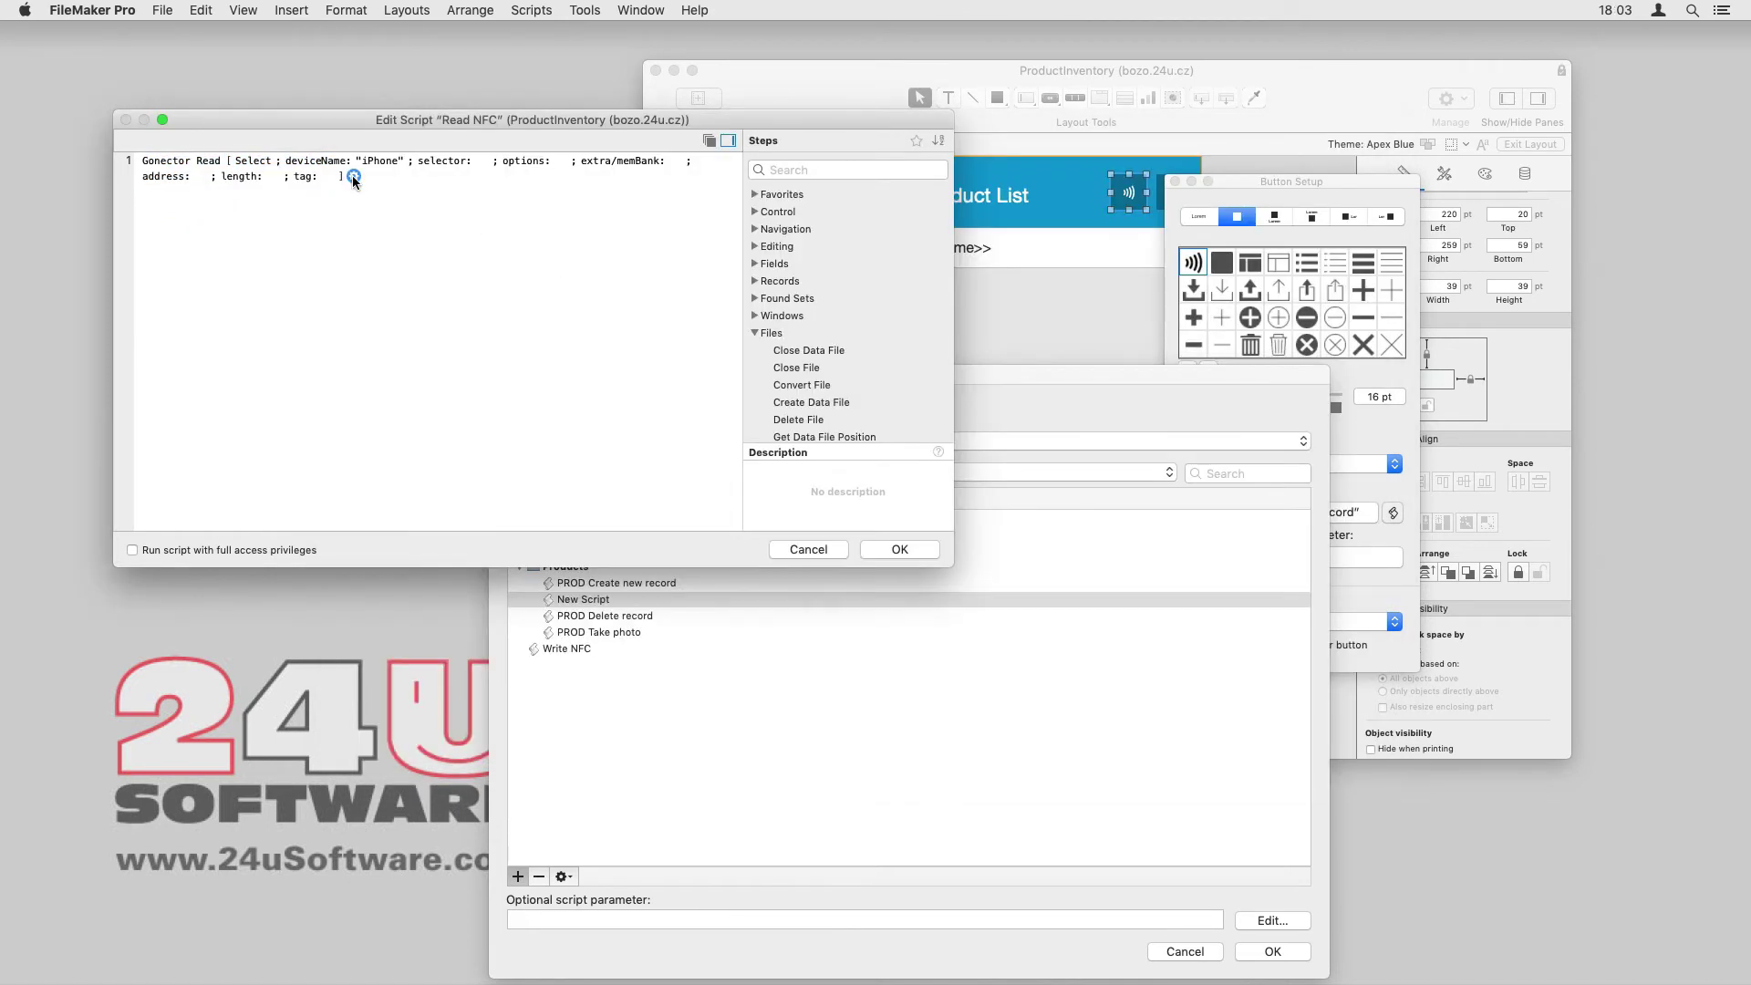
pyautogui.click(353, 178)
pyautogui.click(419, 243)
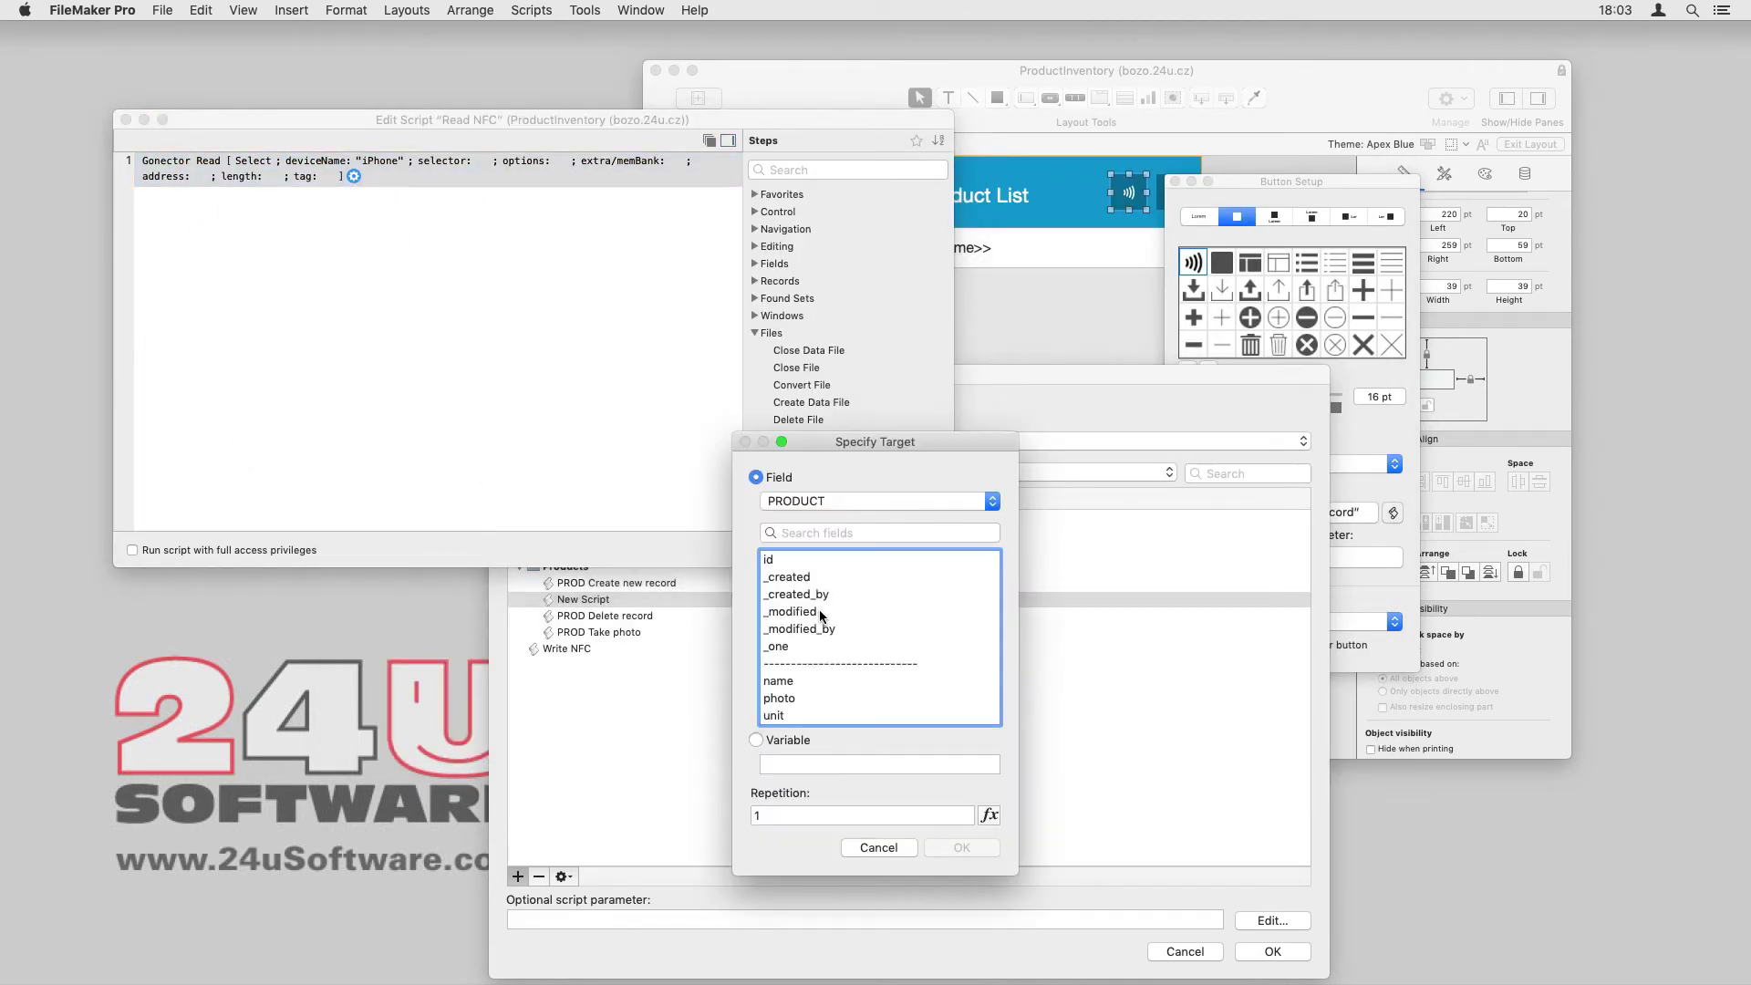
pyautogui.click(791, 739)
pyautogui.write('$')
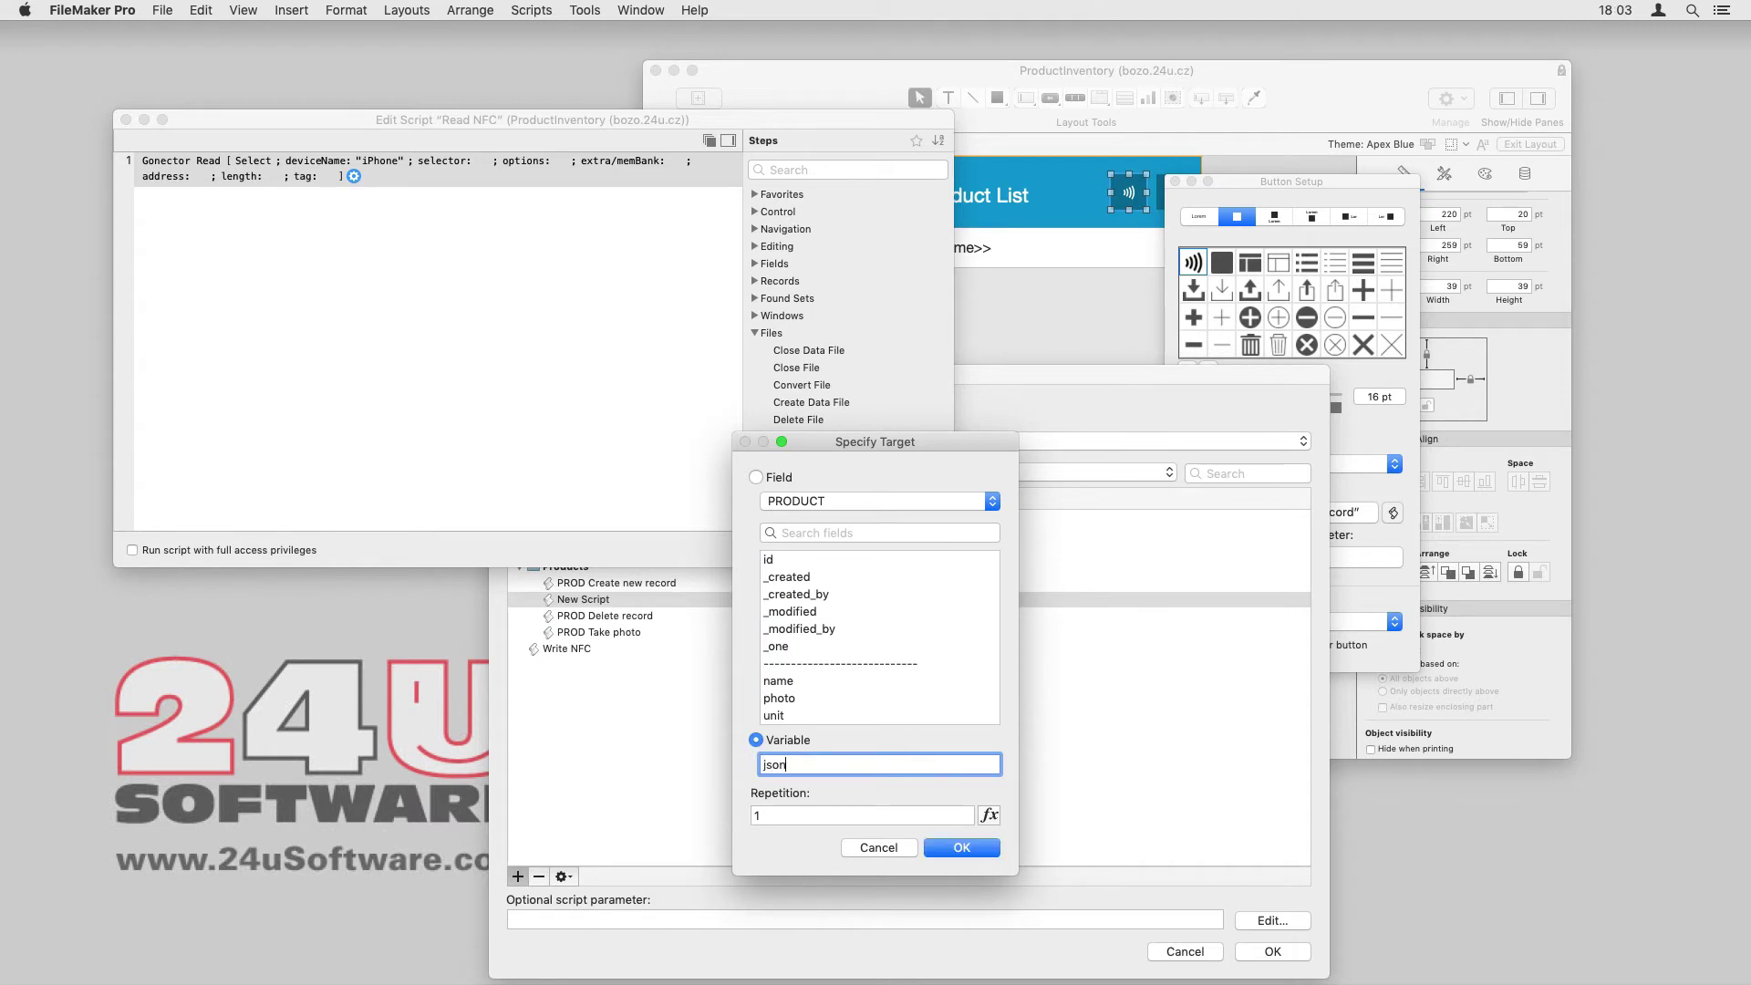
pyautogui.click(960, 847)
# Add a Set Variable step that sets $nfc from the JSON data element.
pyautogui.click(206, 243)
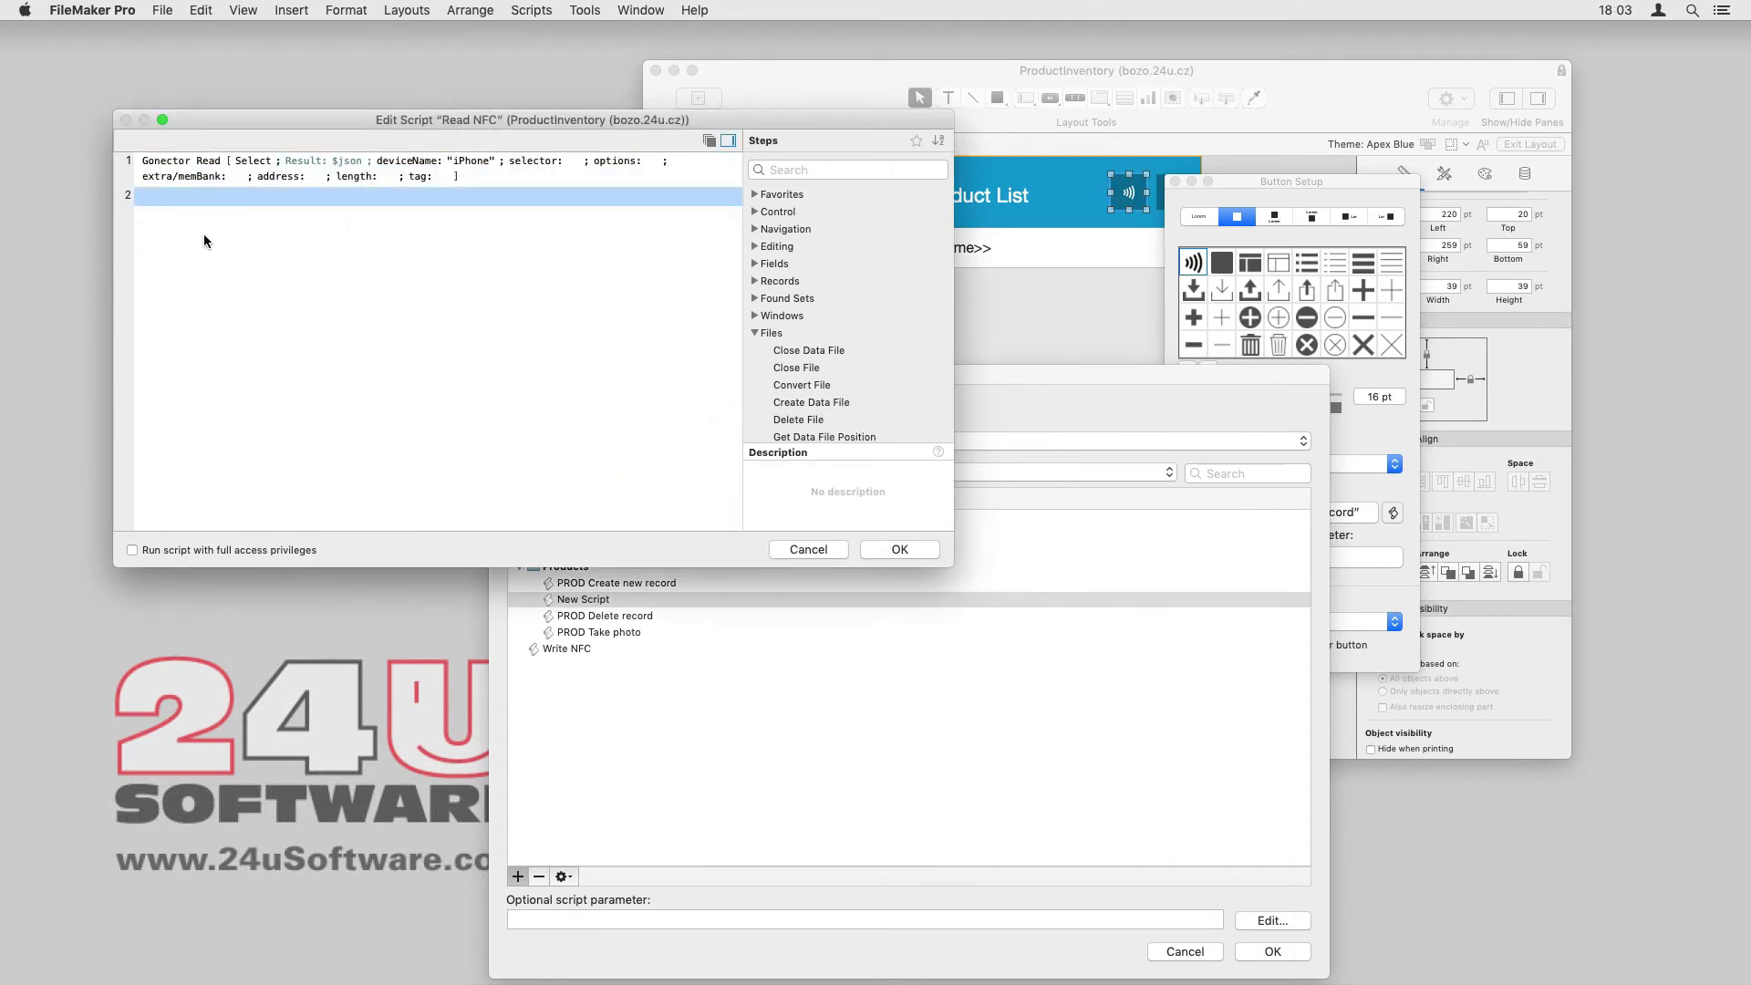
pyautogui.write('set var')
pyautogui.press('Return')
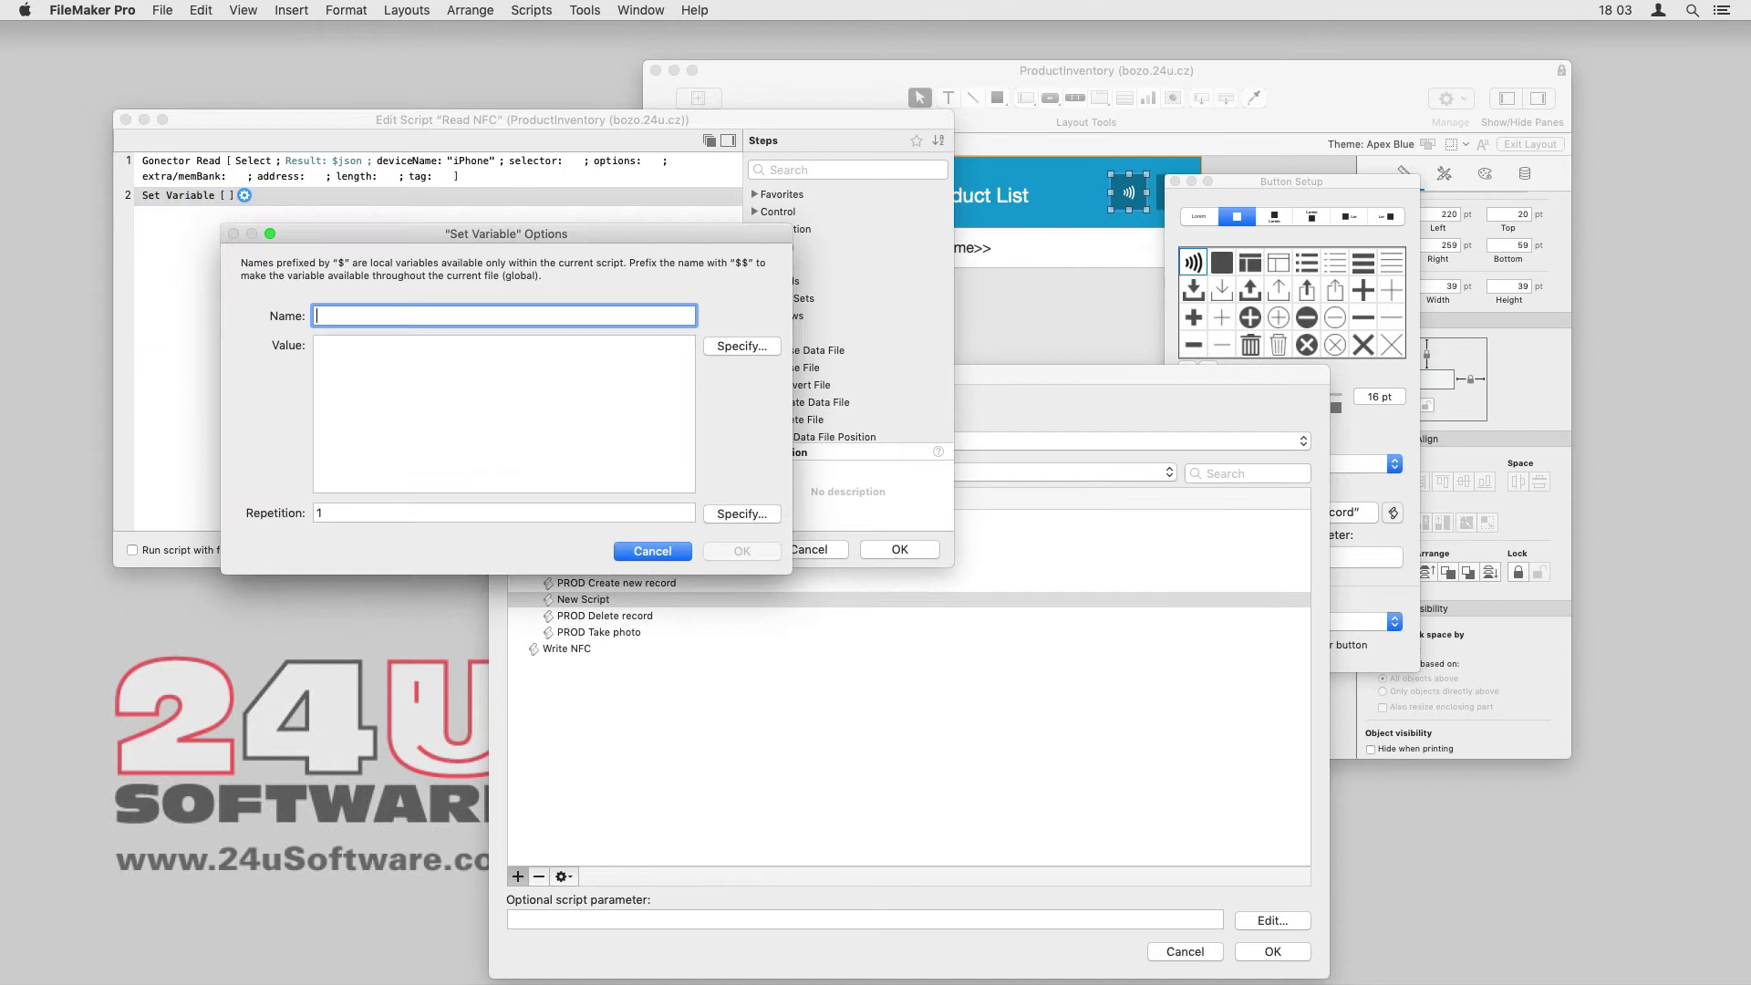
pyautogui.write('$nfc')
pyautogui.press('Tab')
pyautogui.write('JSONGetElement ( $json ; "[0]data" )')
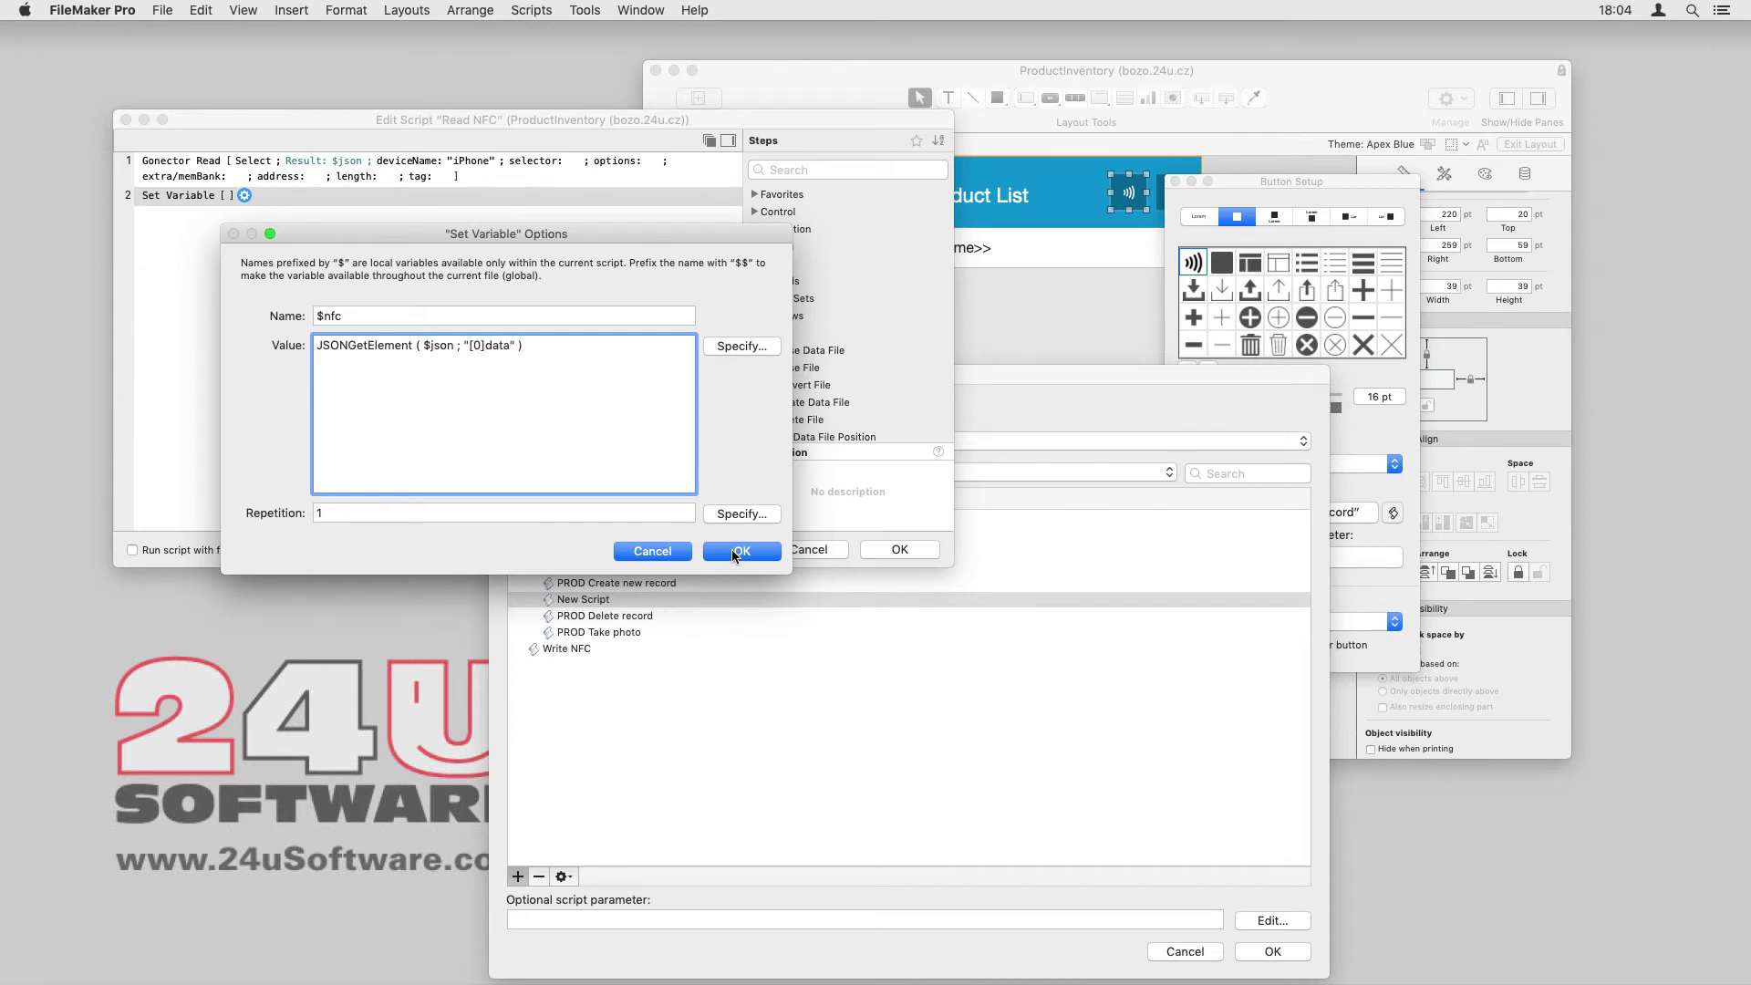
pyautogui.click(735, 553)
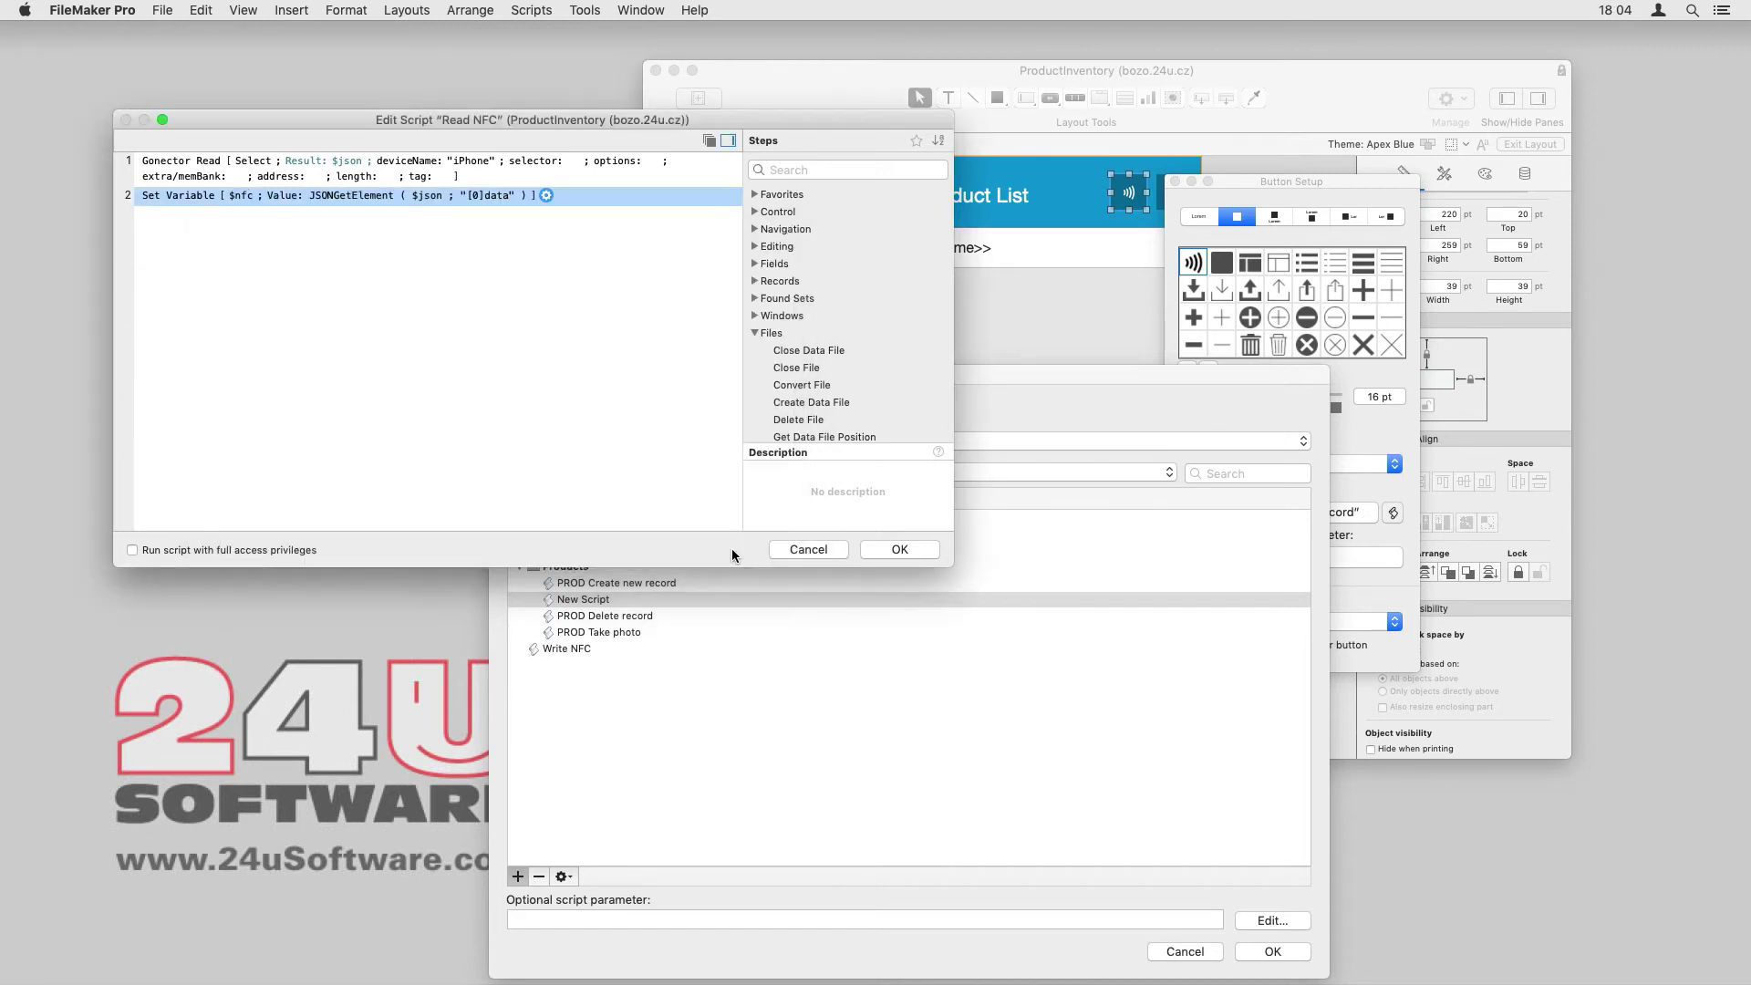
# Add a Set Error Capture On step and start the next script line.
pyautogui.press('Return')
pyautogui.write('set erro')
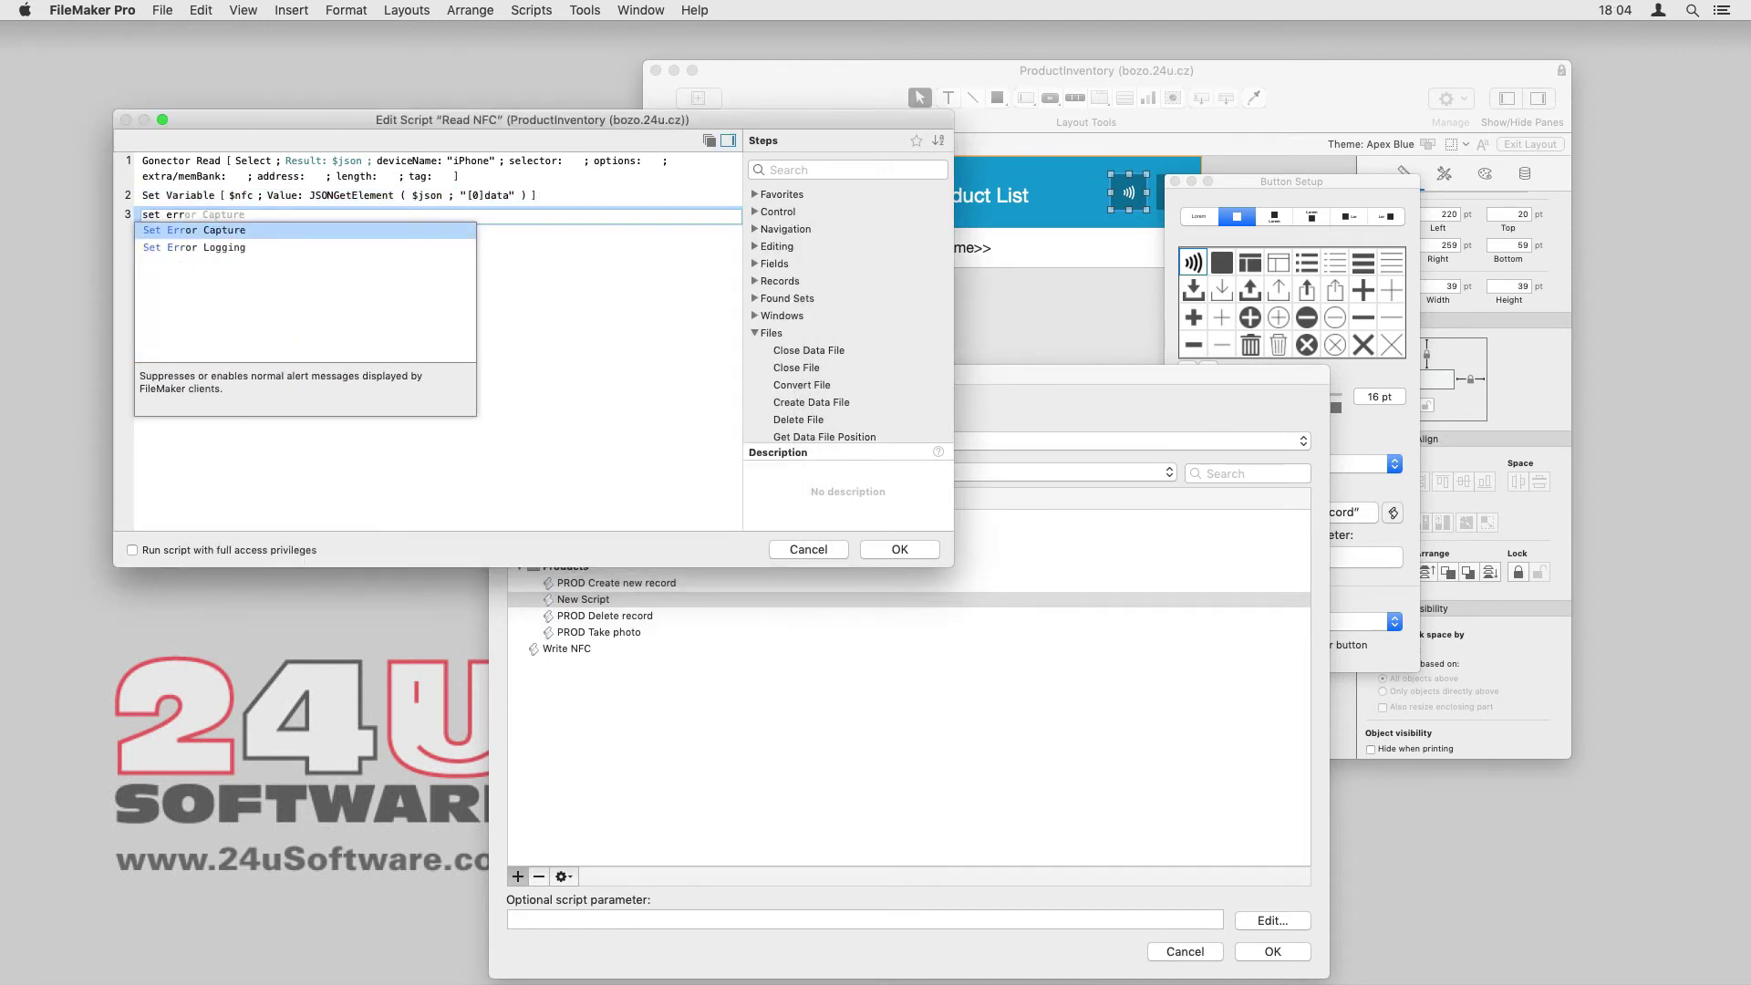
pyautogui.press('Return')
pyautogui.press('Return')
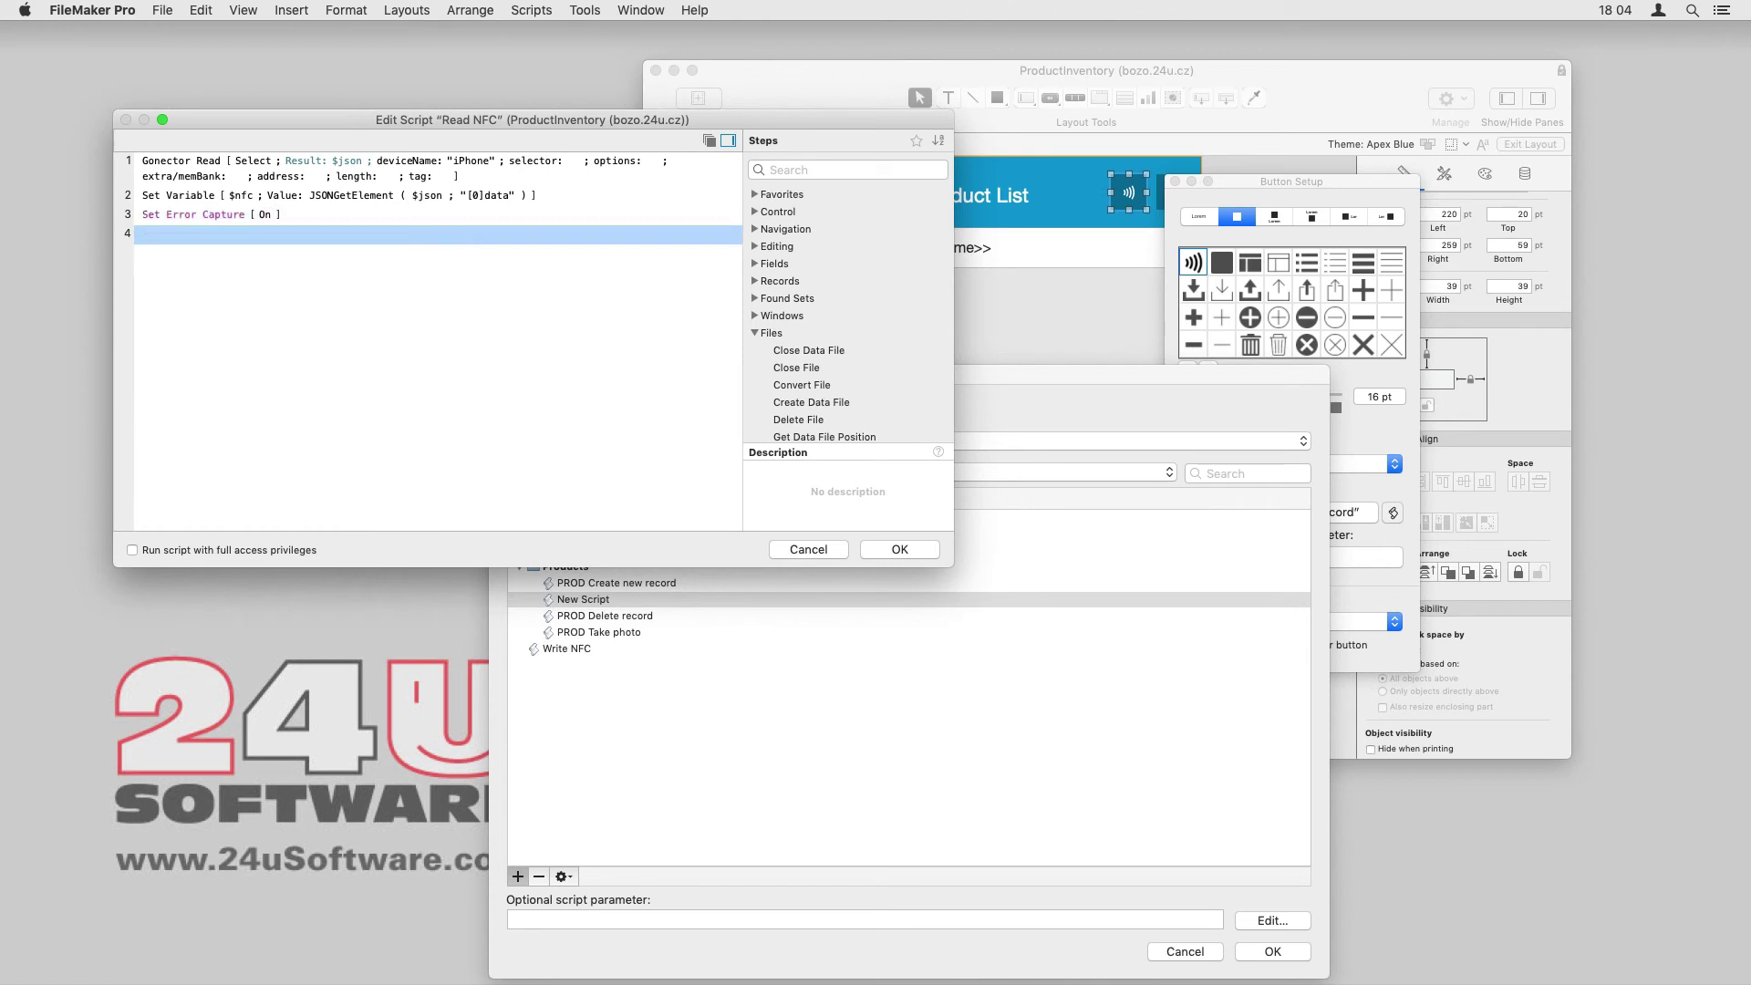
pyautogui.write('perfor')
pyautogui.write(' f')
pyautogui.press('Return')
# Give Perform Find a stored find request matching the nfc field against $nfc.
pyautogui.click(317, 272)
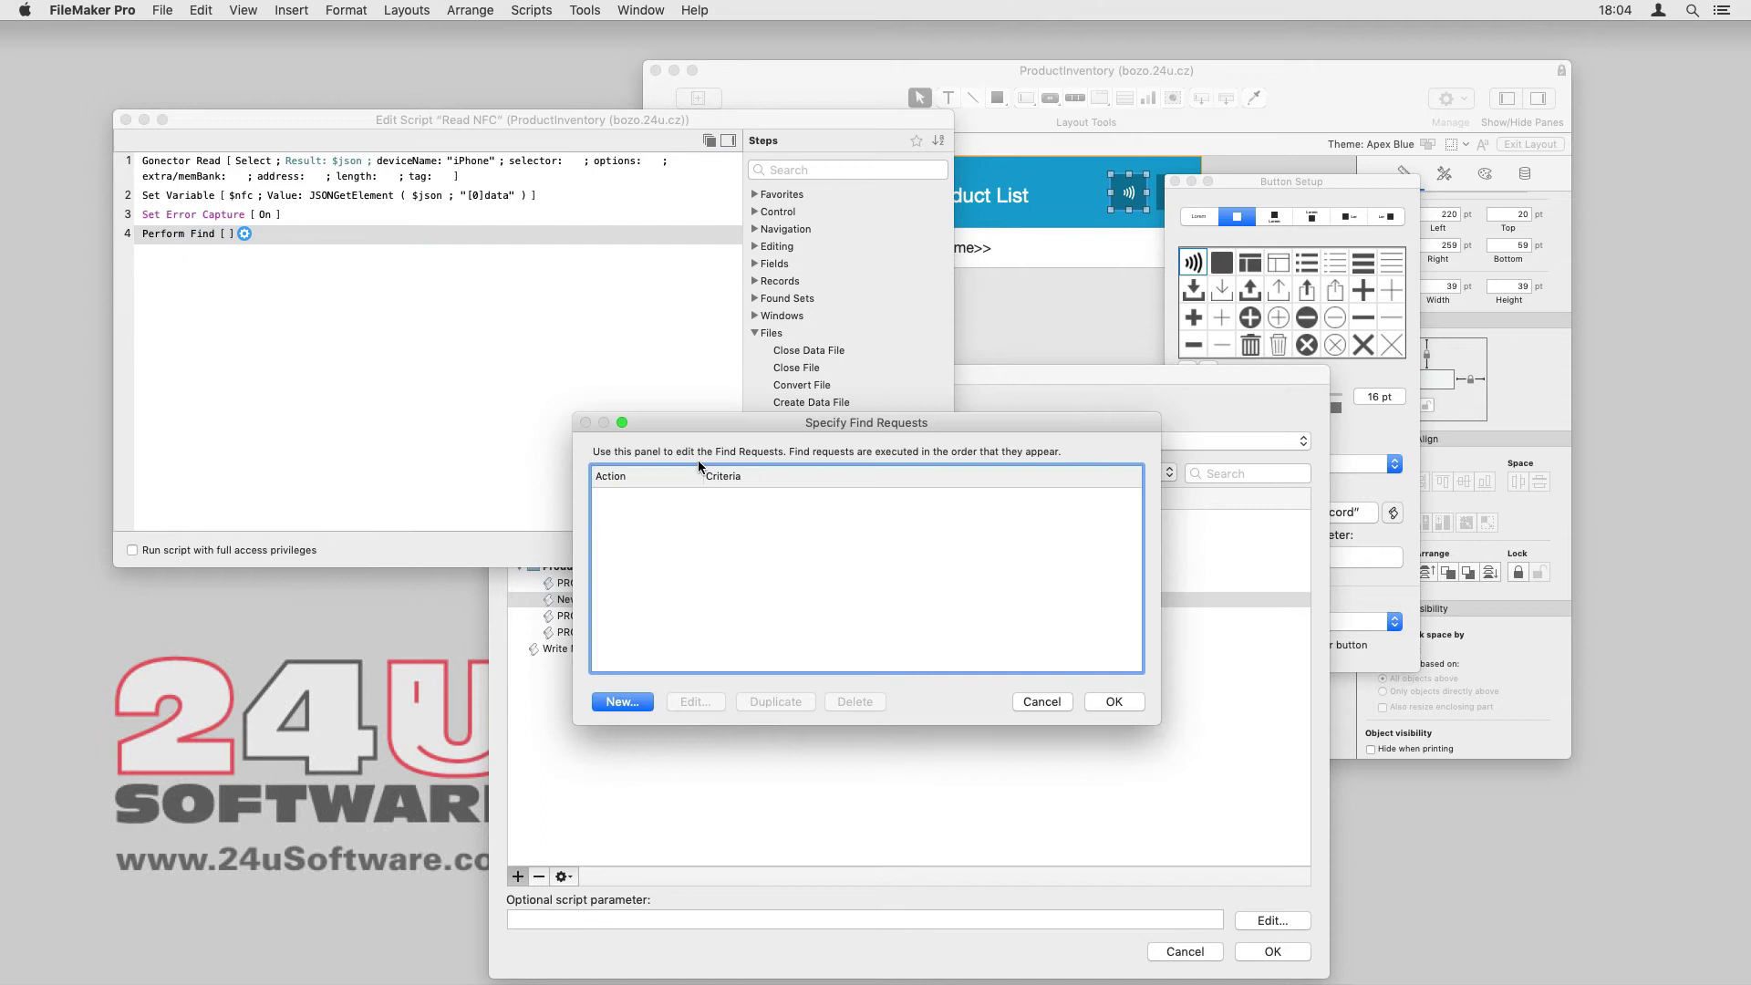
pyautogui.click(630, 706)
pyautogui.scroll(-3, 697, 493)
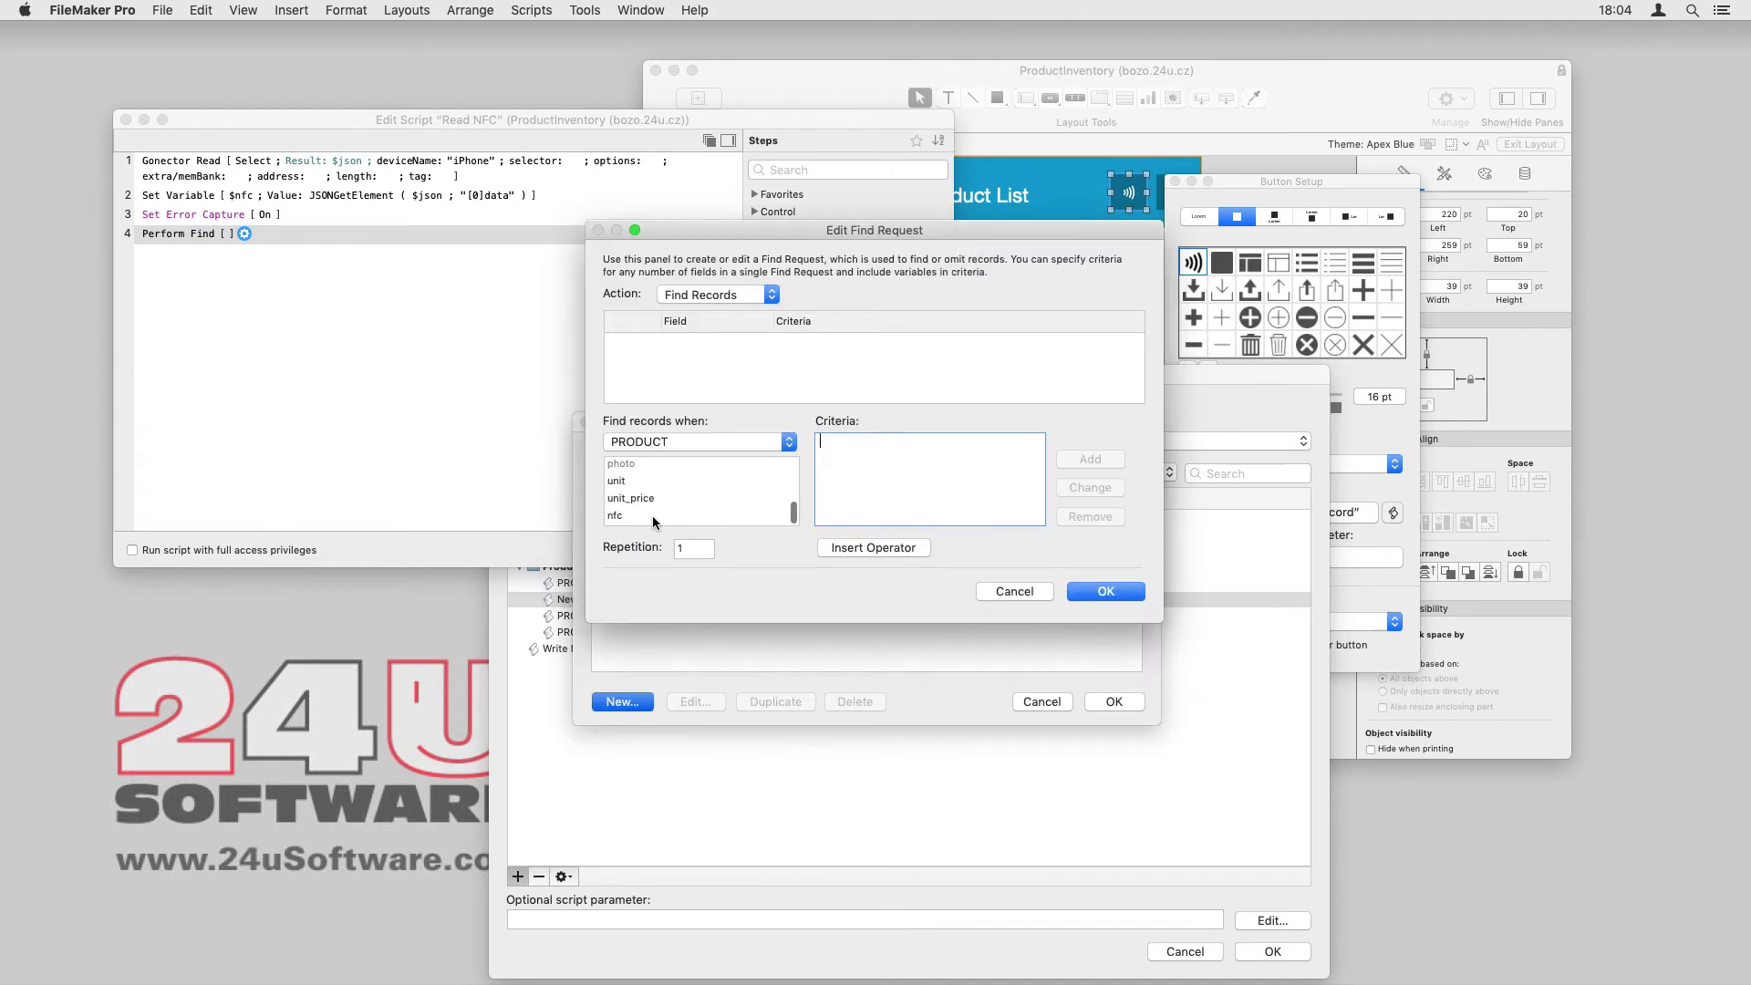
pyautogui.click(652, 515)
pyautogui.click(910, 452)
pyautogui.write('$nfc')
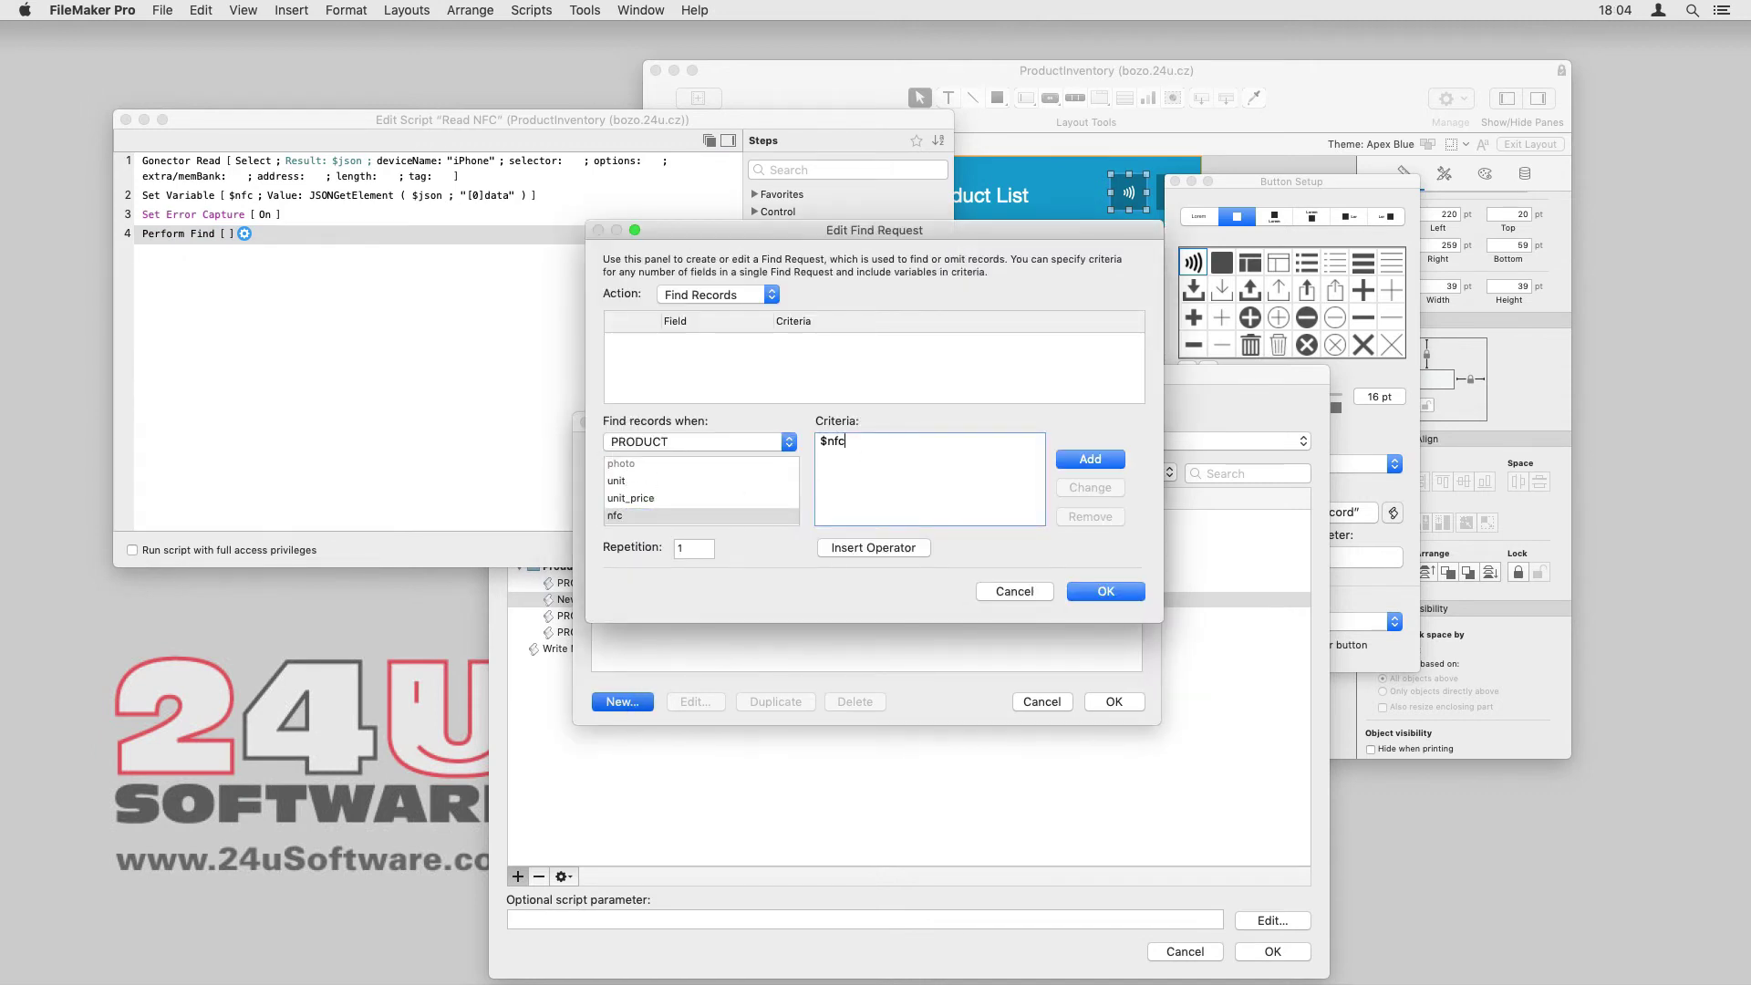
pyautogui.click(1090, 460)
pyautogui.click(1106, 591)
pyautogui.click(1113, 701)
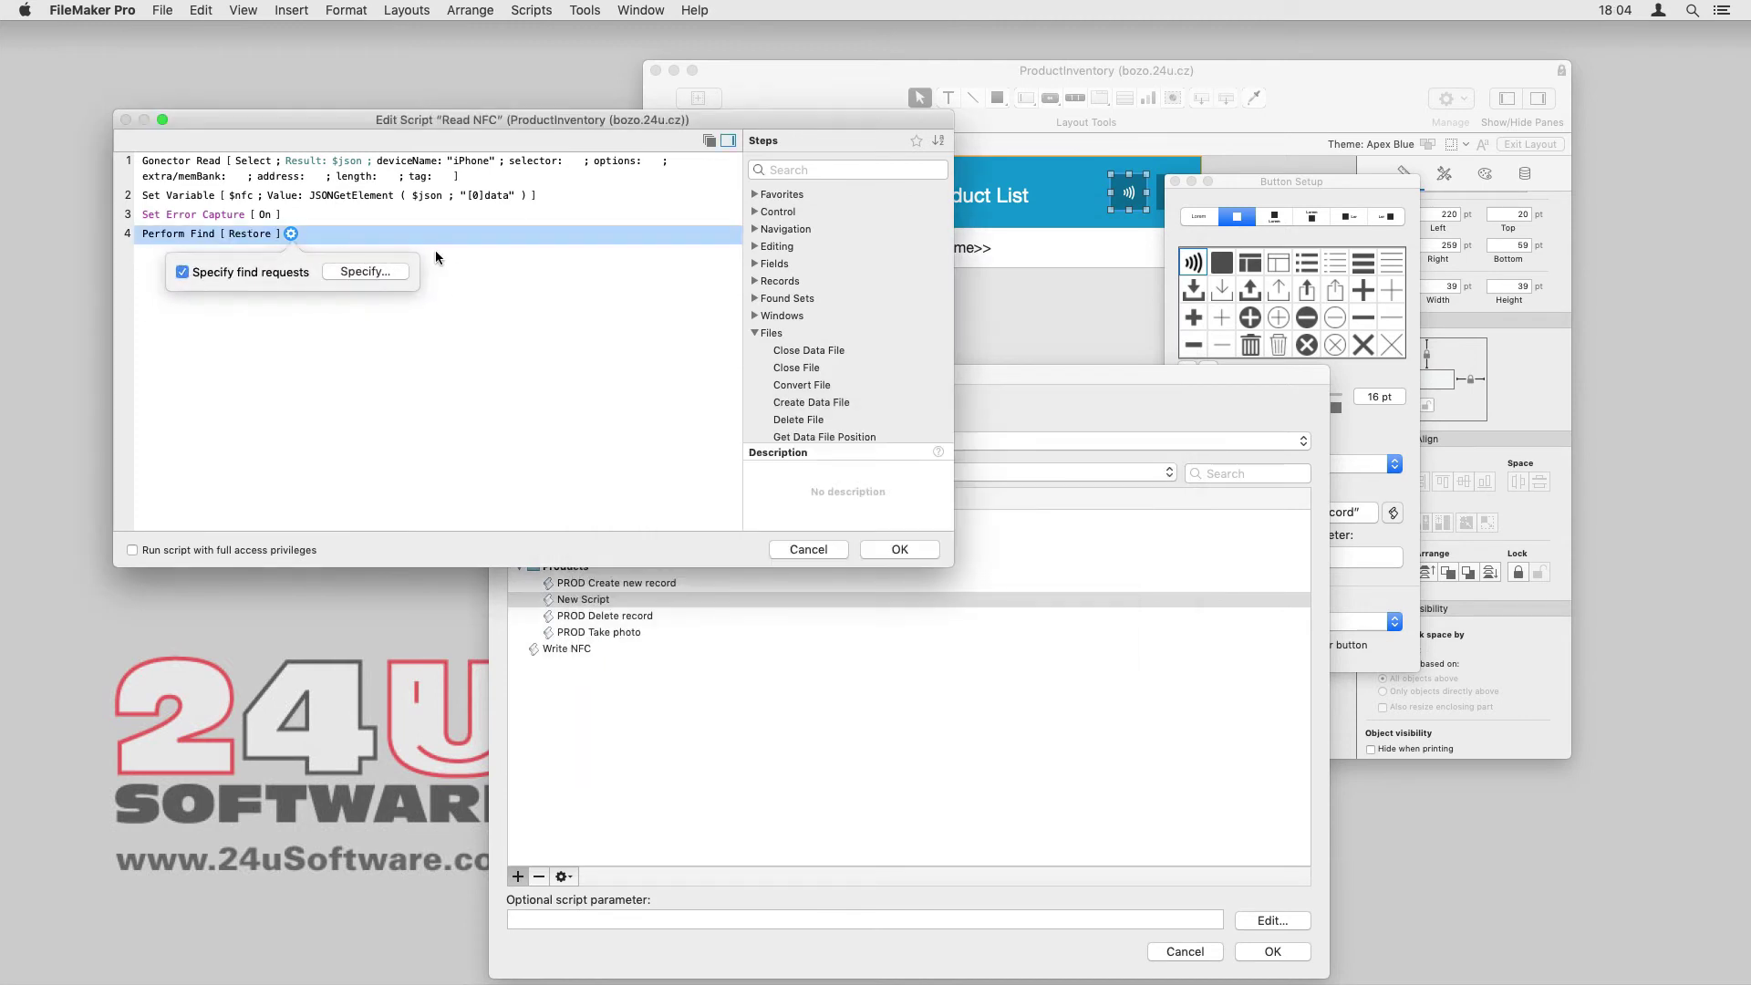
# Add If [Get(LastError)=0] with a Perform Script step running NAV Go to Detail.
pyautogui.click(436, 258)
pyautogui.write('if')
pyautogui.press('Return')
pyautogui.write('Get')
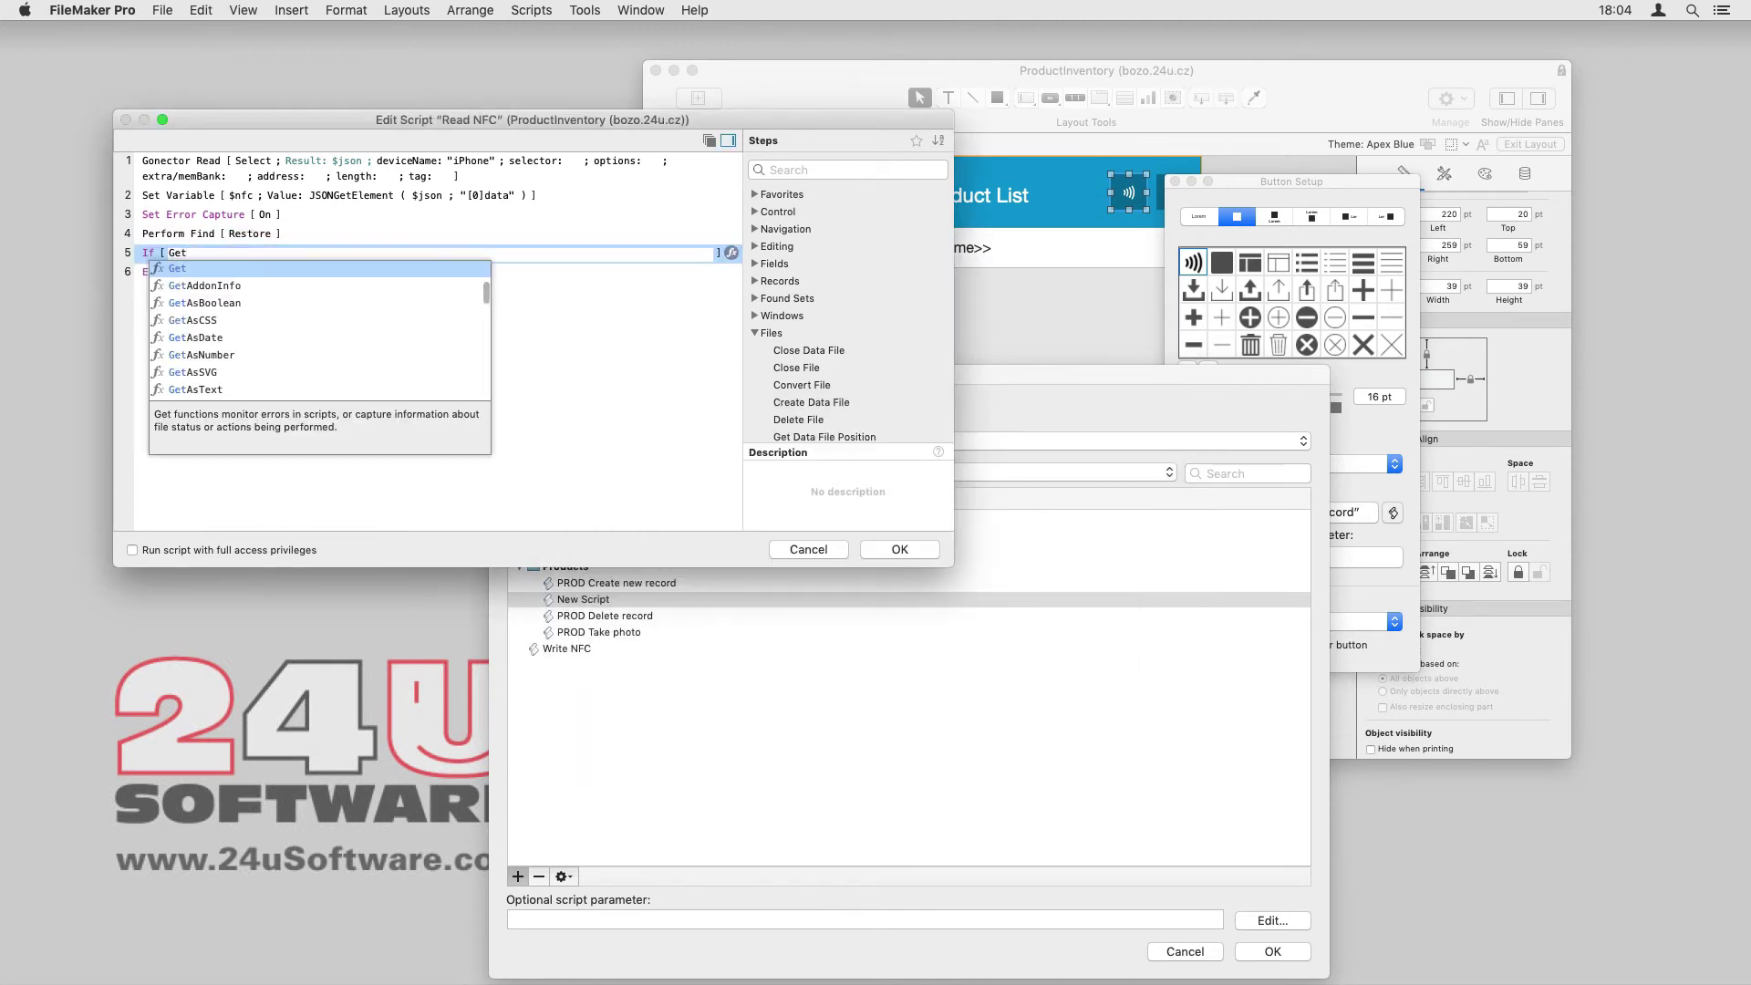
pyautogui.press('Return')
pyautogui.write('Las')
pyautogui.press('Return')
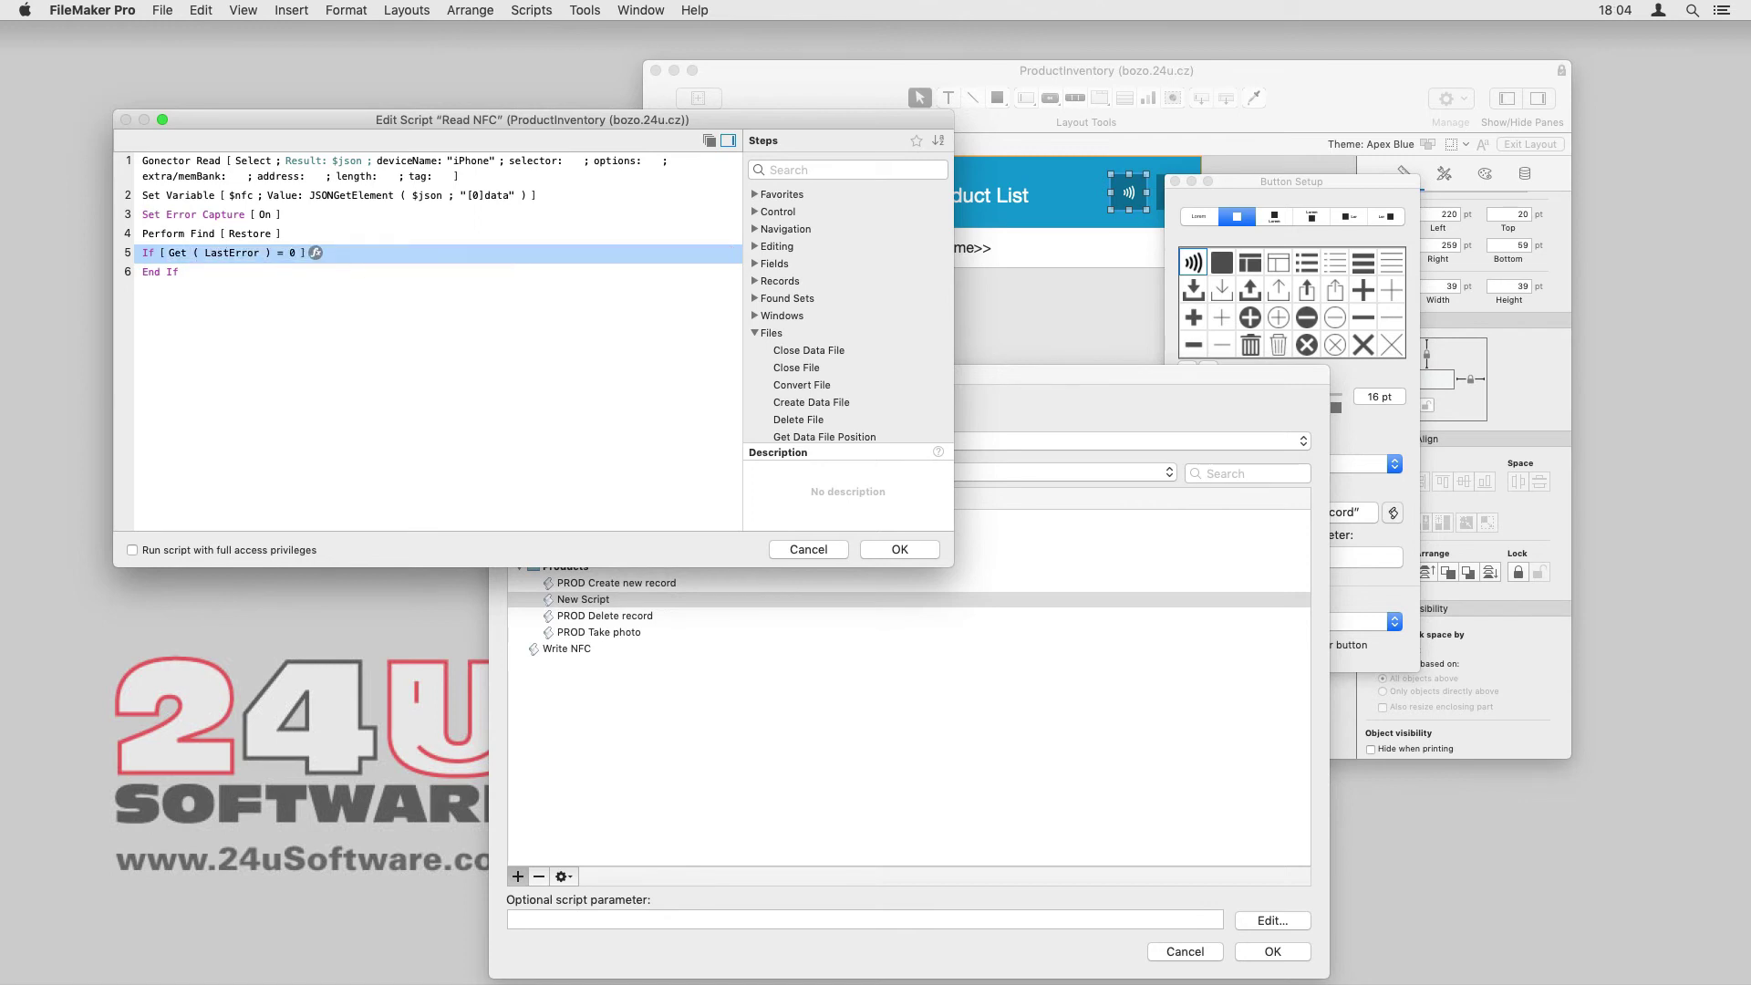
pyautogui.press('Return')
pyautogui.press('Return')
pyautogui.write('perform s')
pyautogui.press('Return')
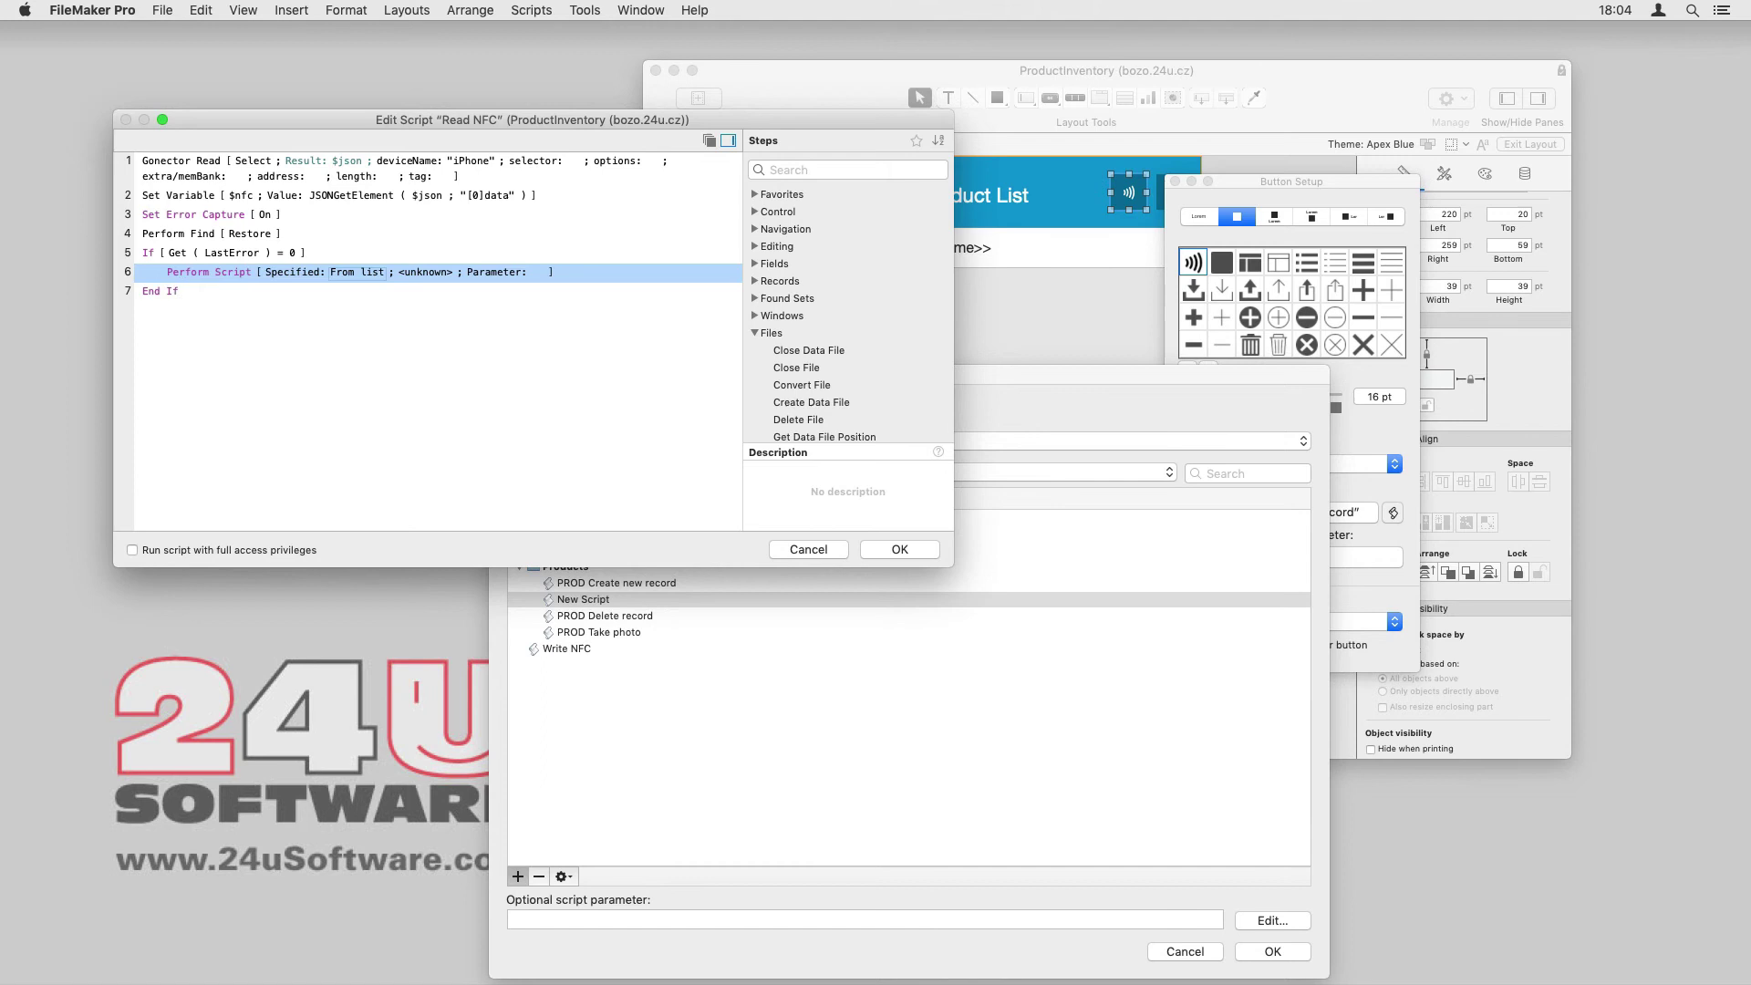
pyautogui.click(424, 273)
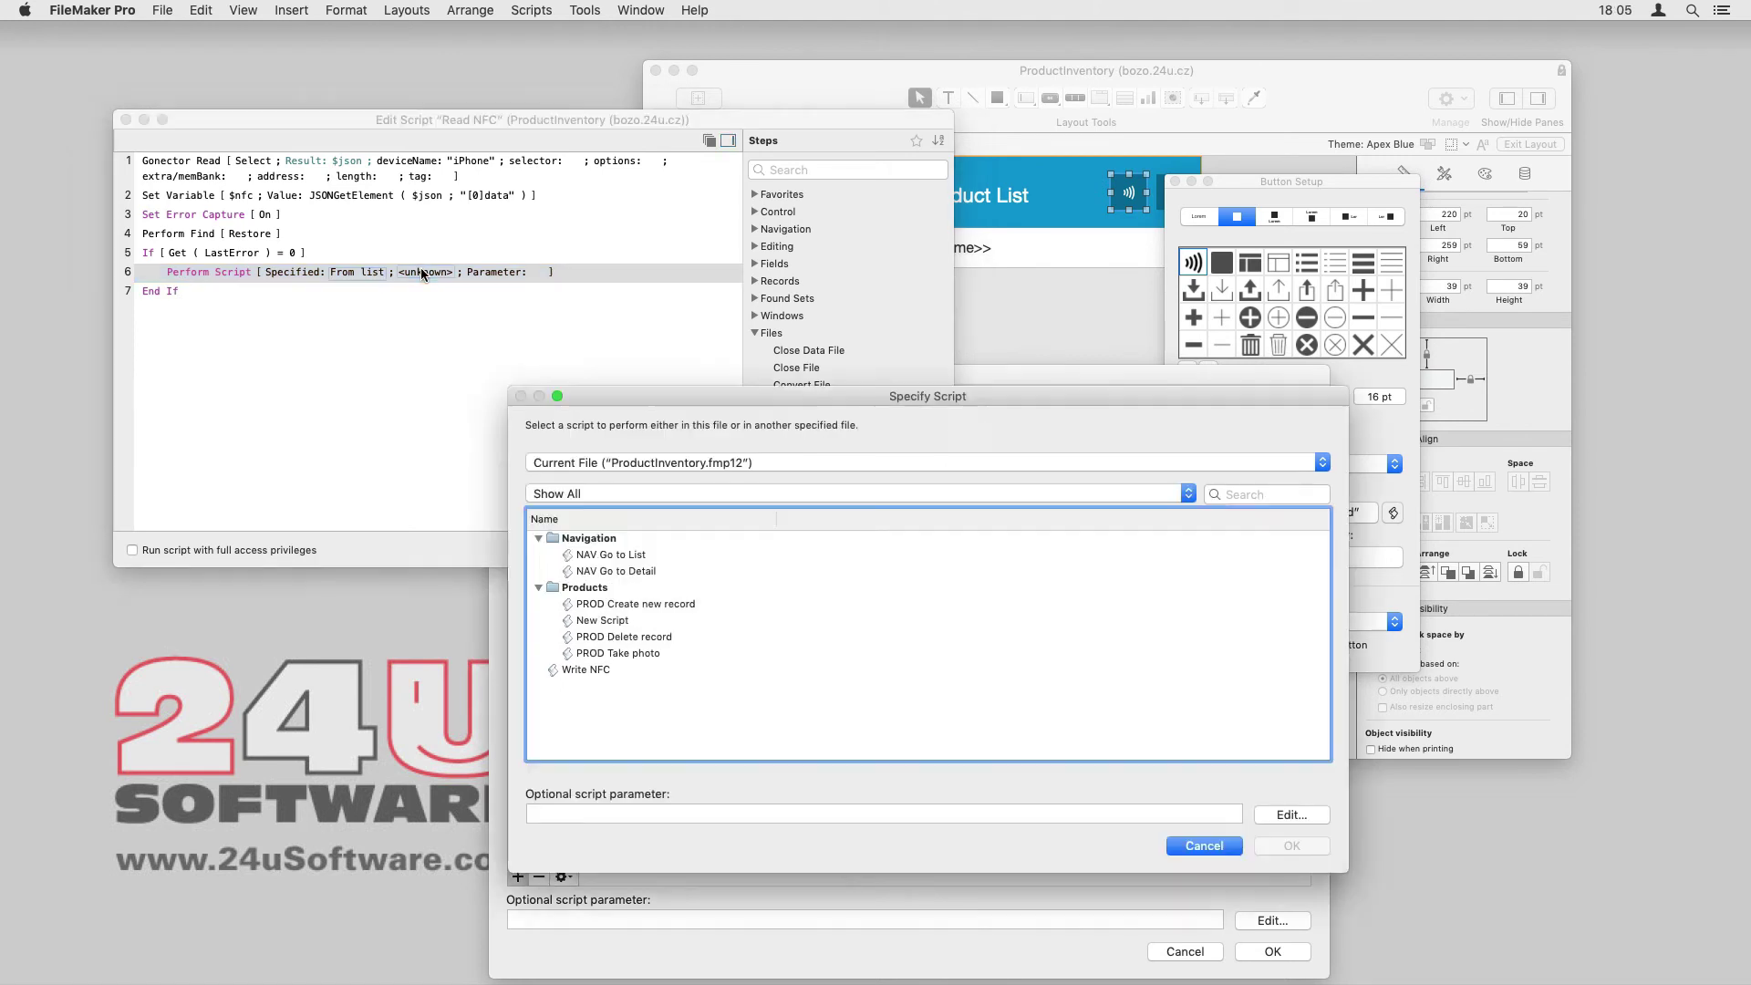
pyautogui.click(615, 570)
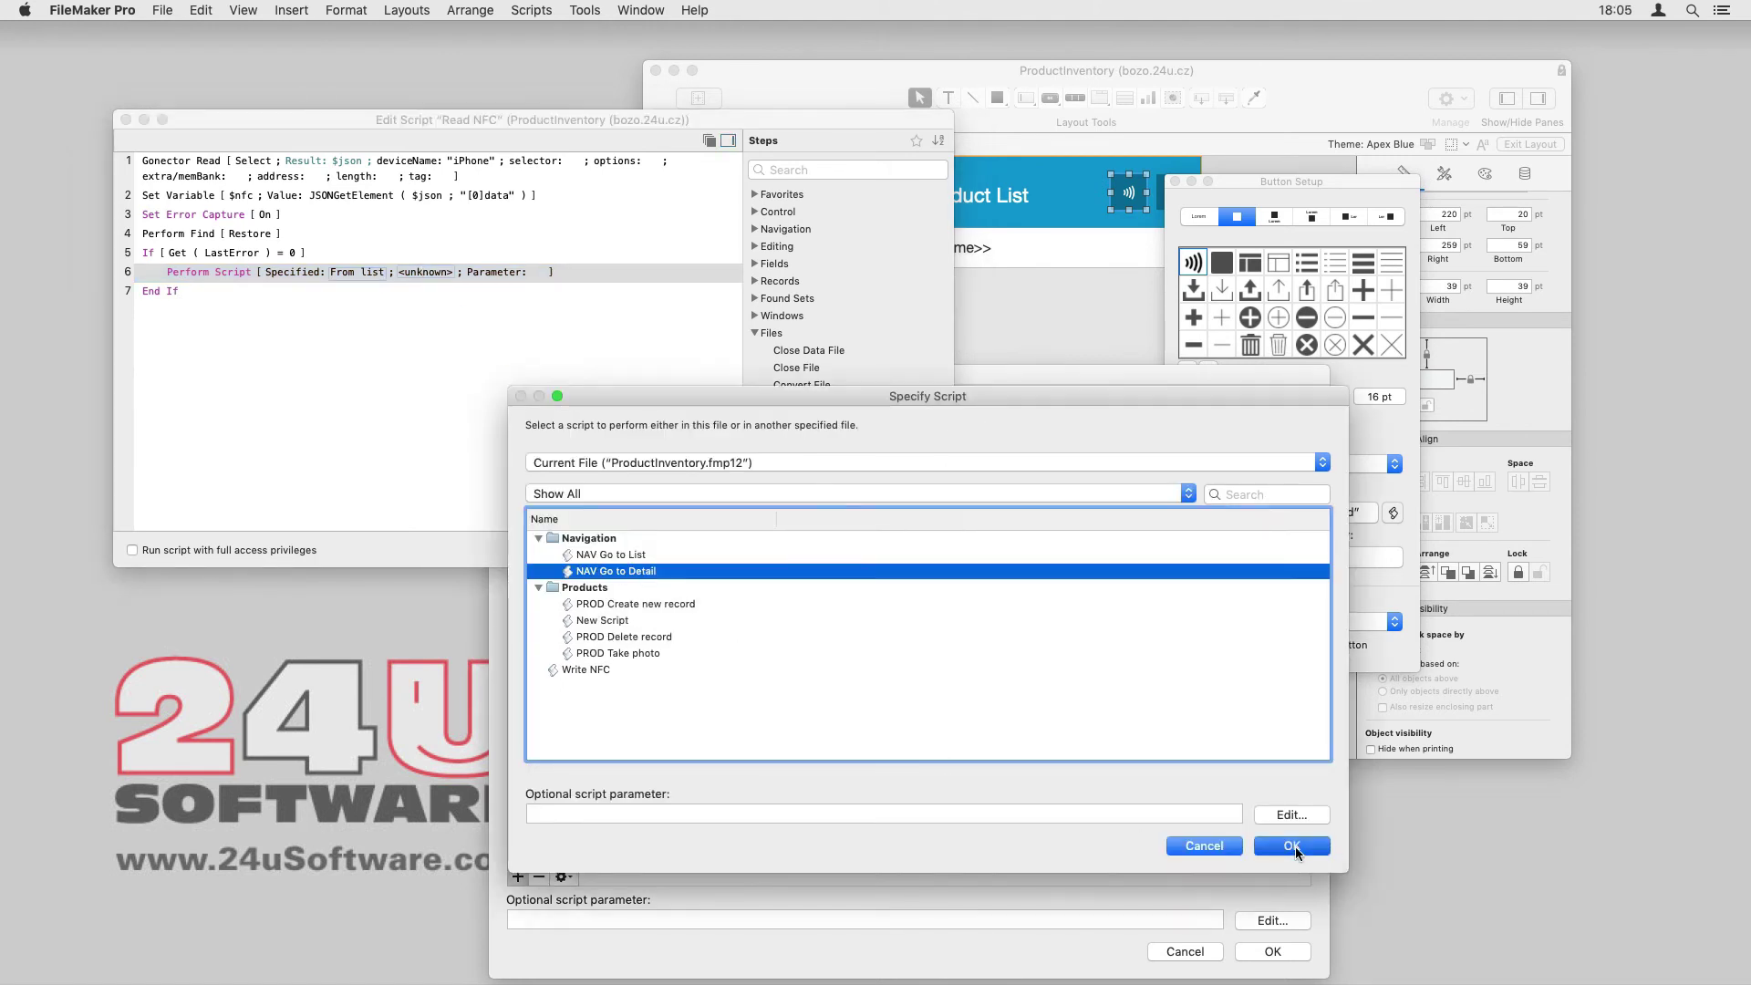
pyautogui.click(1296, 847)
# Add an Else branch containing Show All Records.
pyautogui.click(224, 292)
pyautogui.write('else')
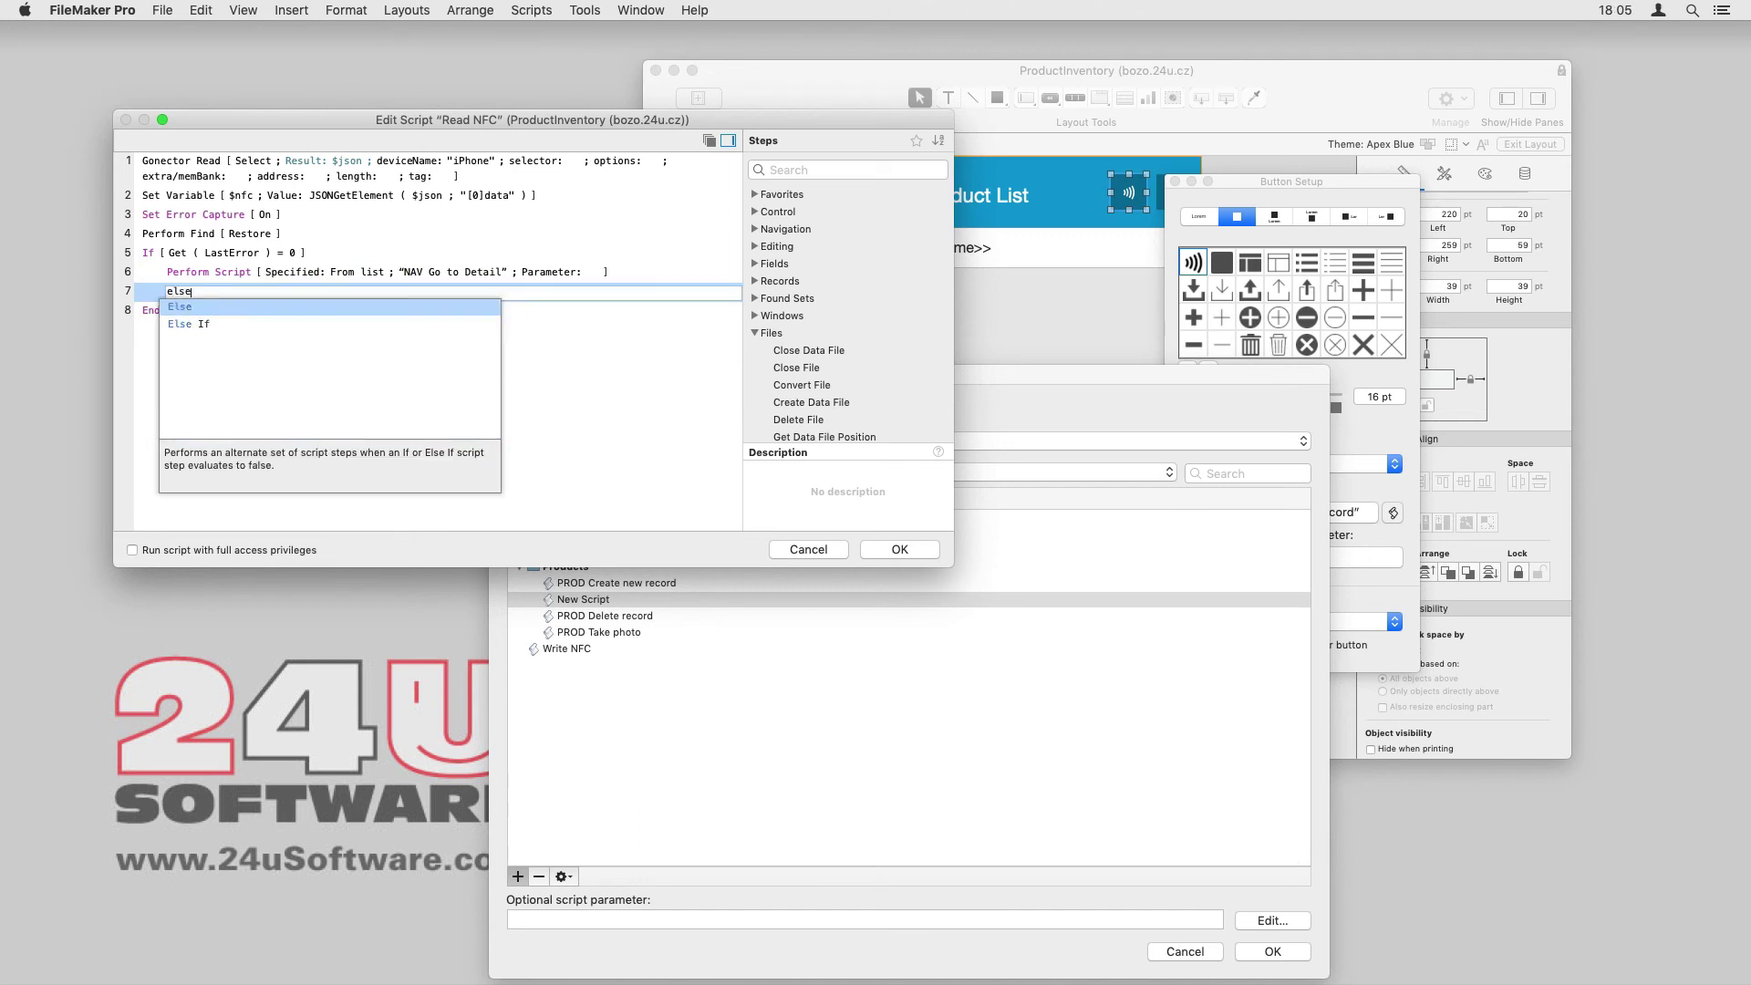
pyautogui.press('Return')
pyautogui.press('Return')
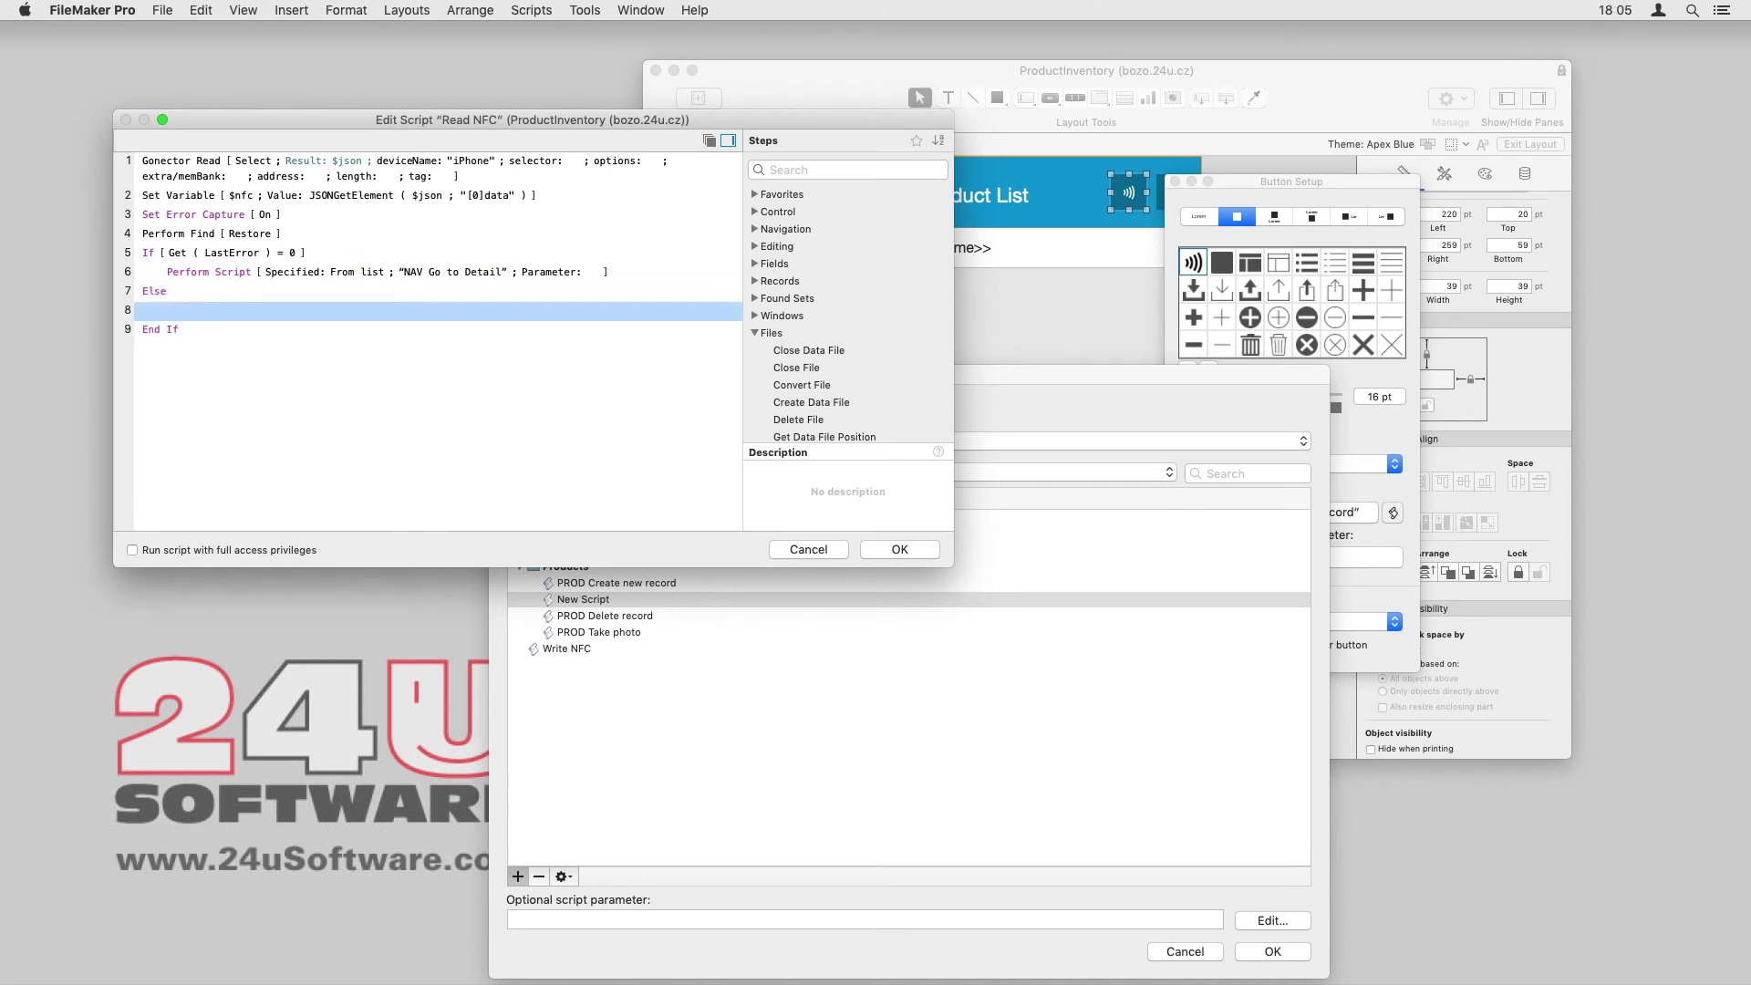
pyautogui.write('show all')
pyautogui.press('Return')
pyautogui.press('Return')
pyautogui.write('show')
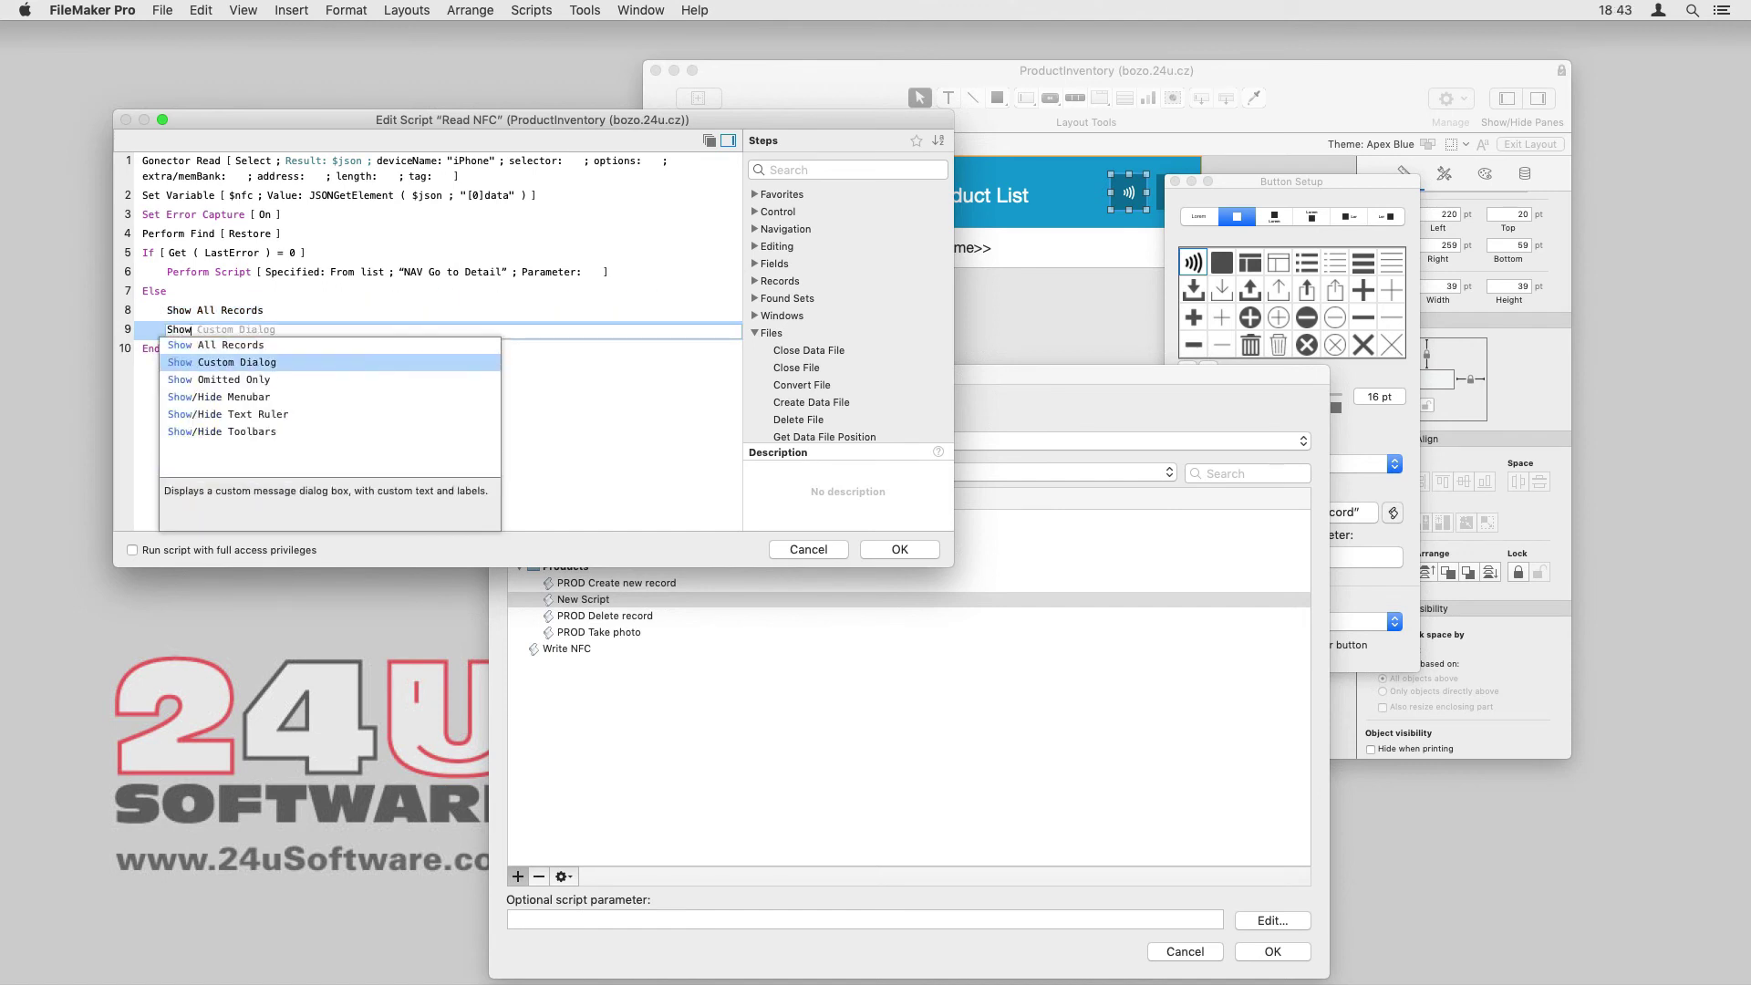
# Add a 'Product not found' custom dialog with no second button, and save Read NFC.
pyautogui.press('Return')
pyautogui.click(306, 330)
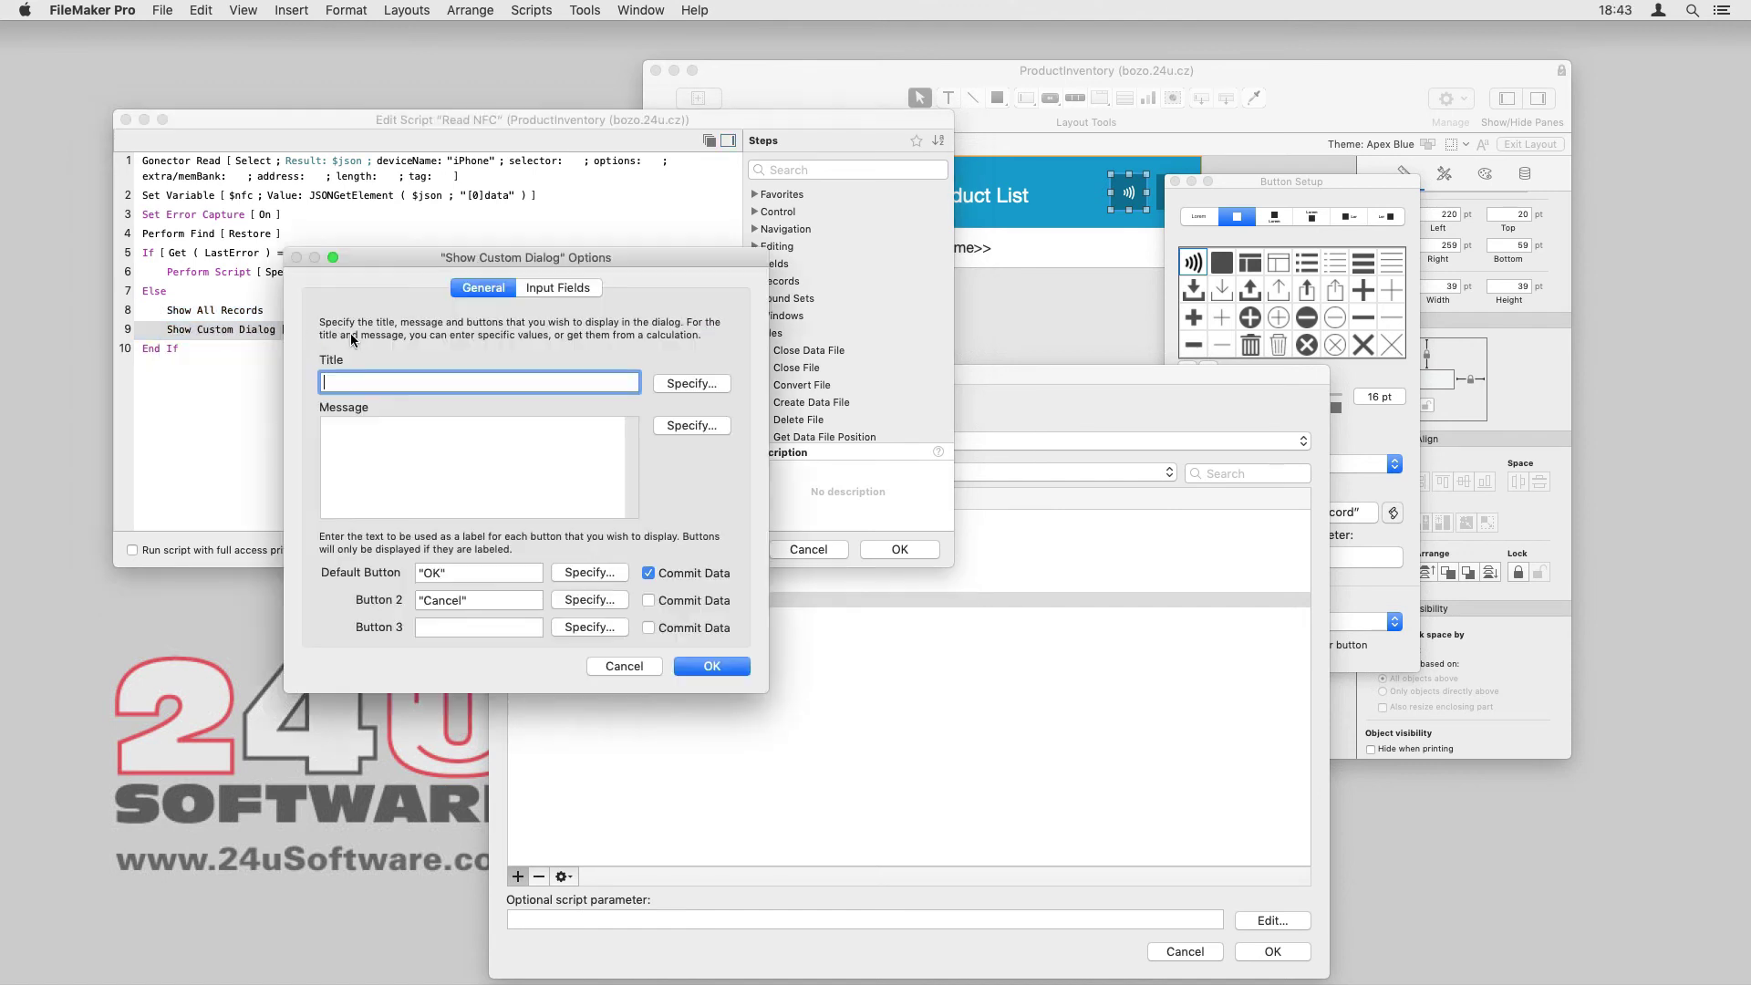
pyautogui.click(420, 424)
pyautogui.write('Product not found')
pyautogui.press('Tab')
pyautogui.press('Tab')
pyautogui.press('BackSpace')
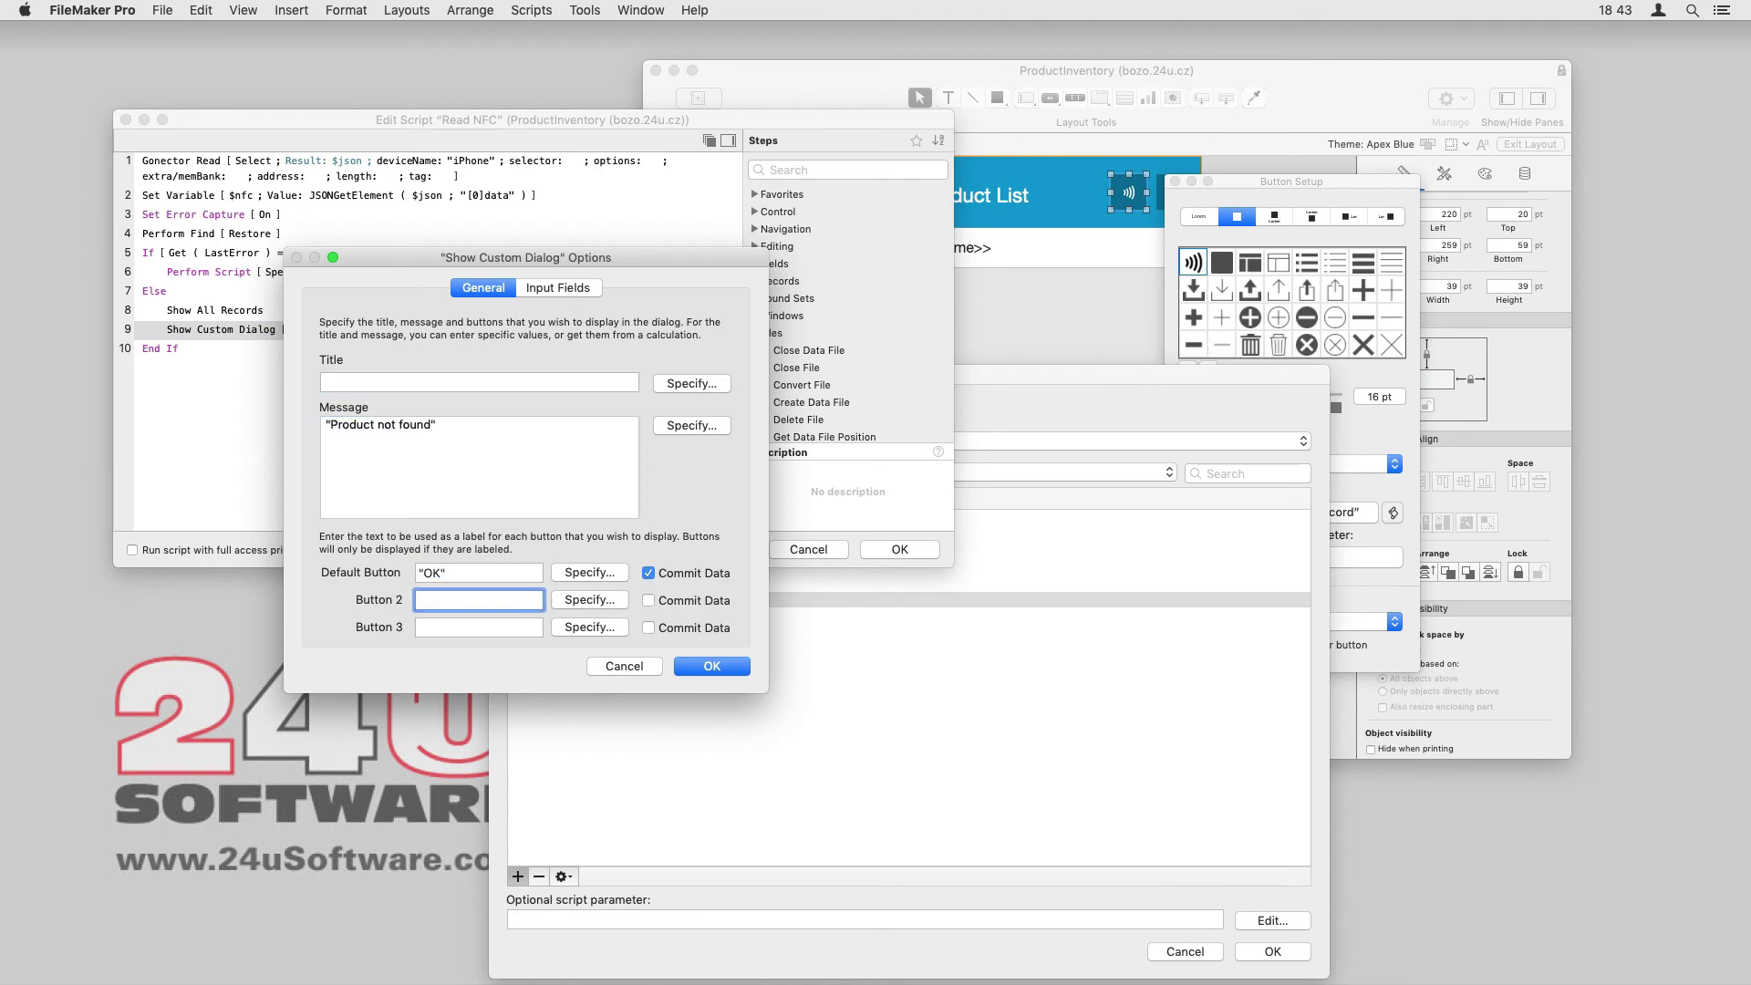
pyautogui.click(712, 667)
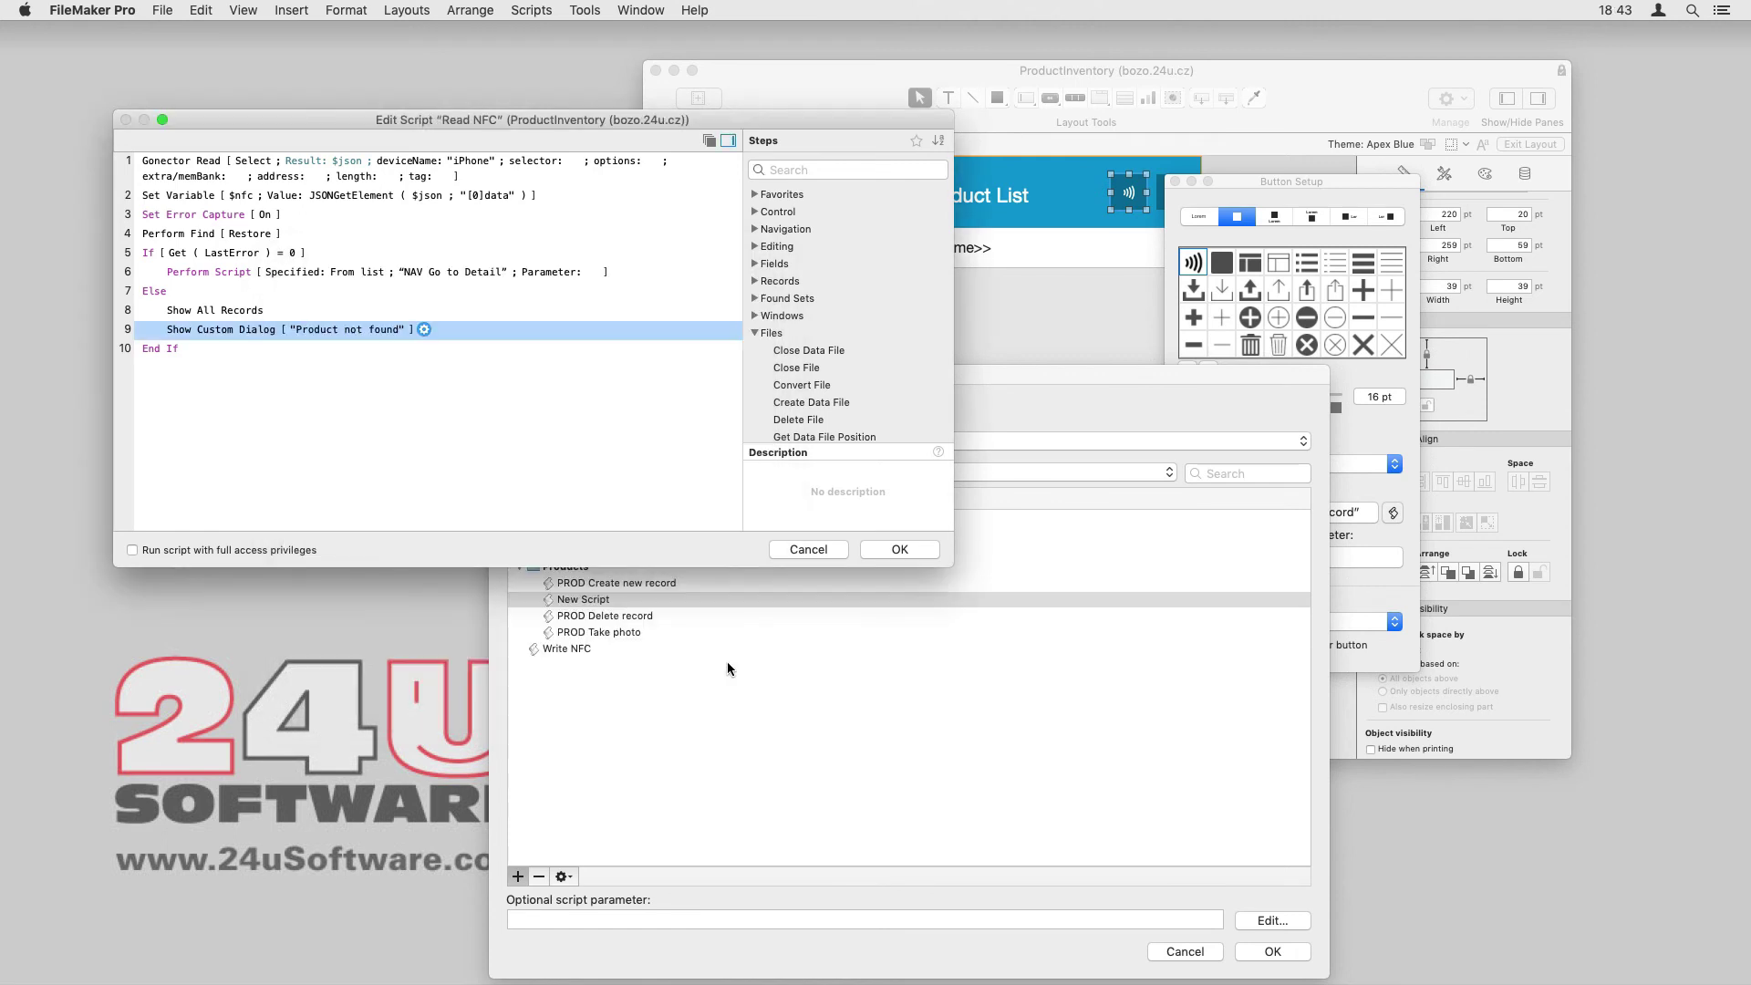
pyautogui.click(899, 550)
# Assign Read NFC to the NFC button, then exit and save the Product List layout.
pyautogui.click(1274, 952)
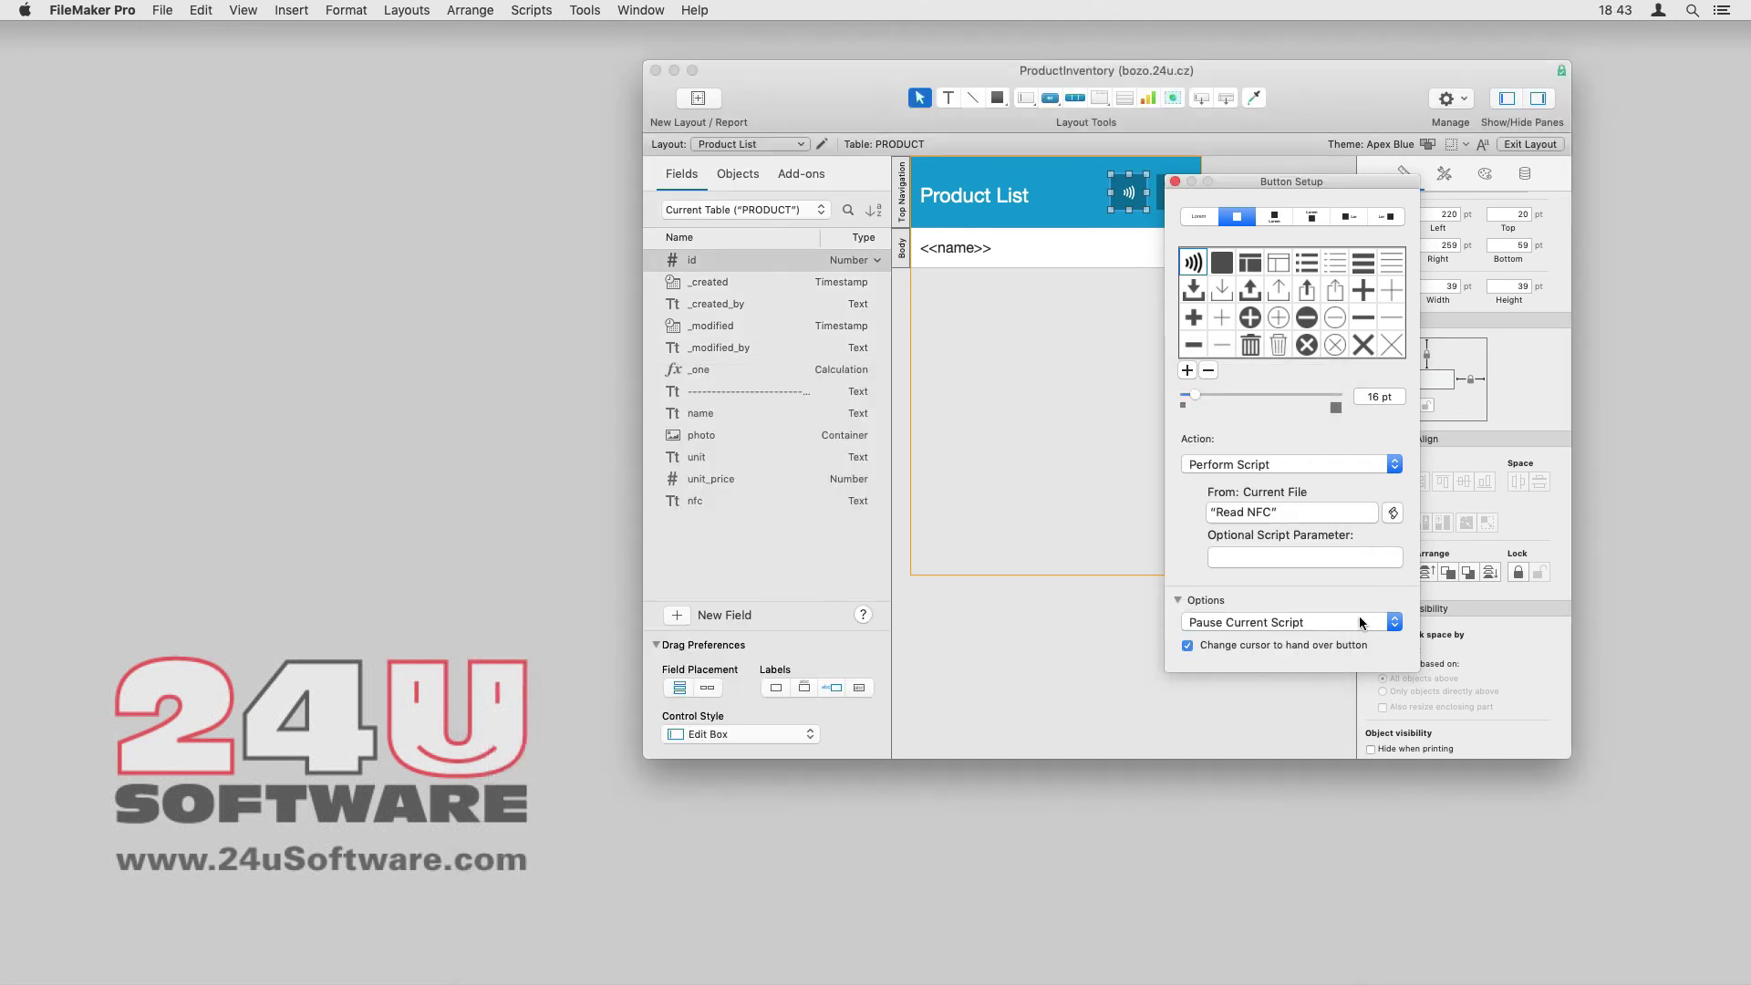
pyautogui.click(1174, 183)
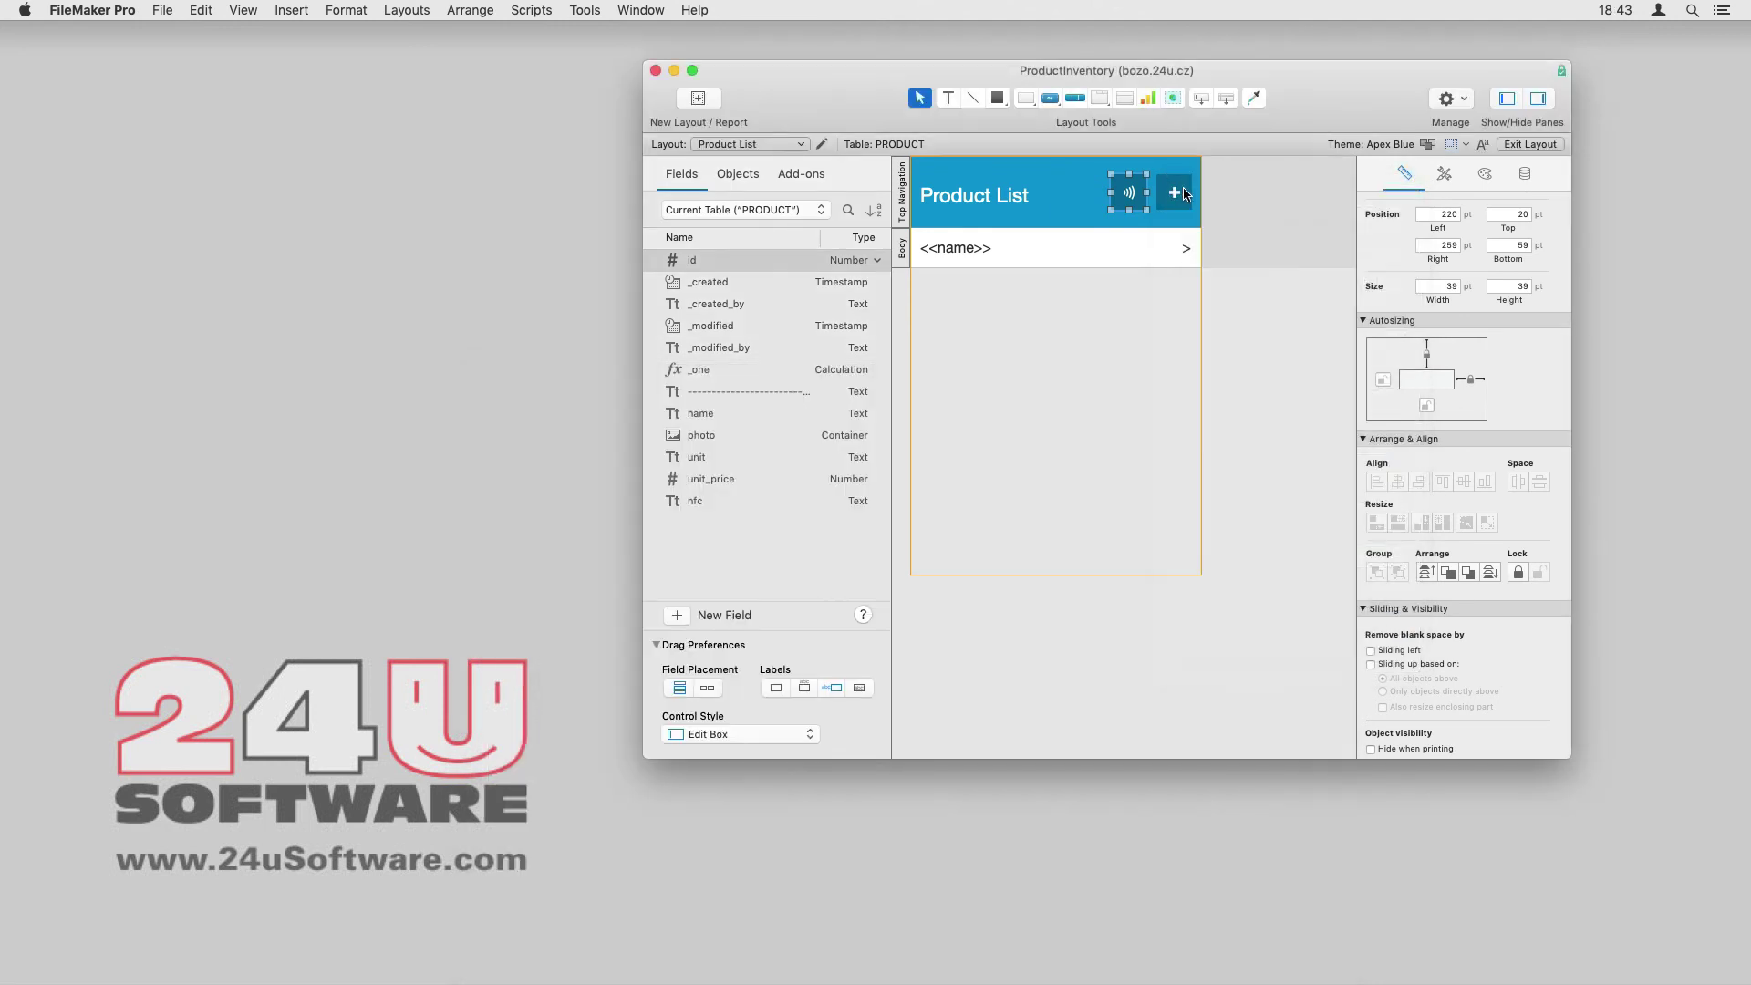
pyautogui.click(1529, 144)
pyautogui.click(1027, 367)
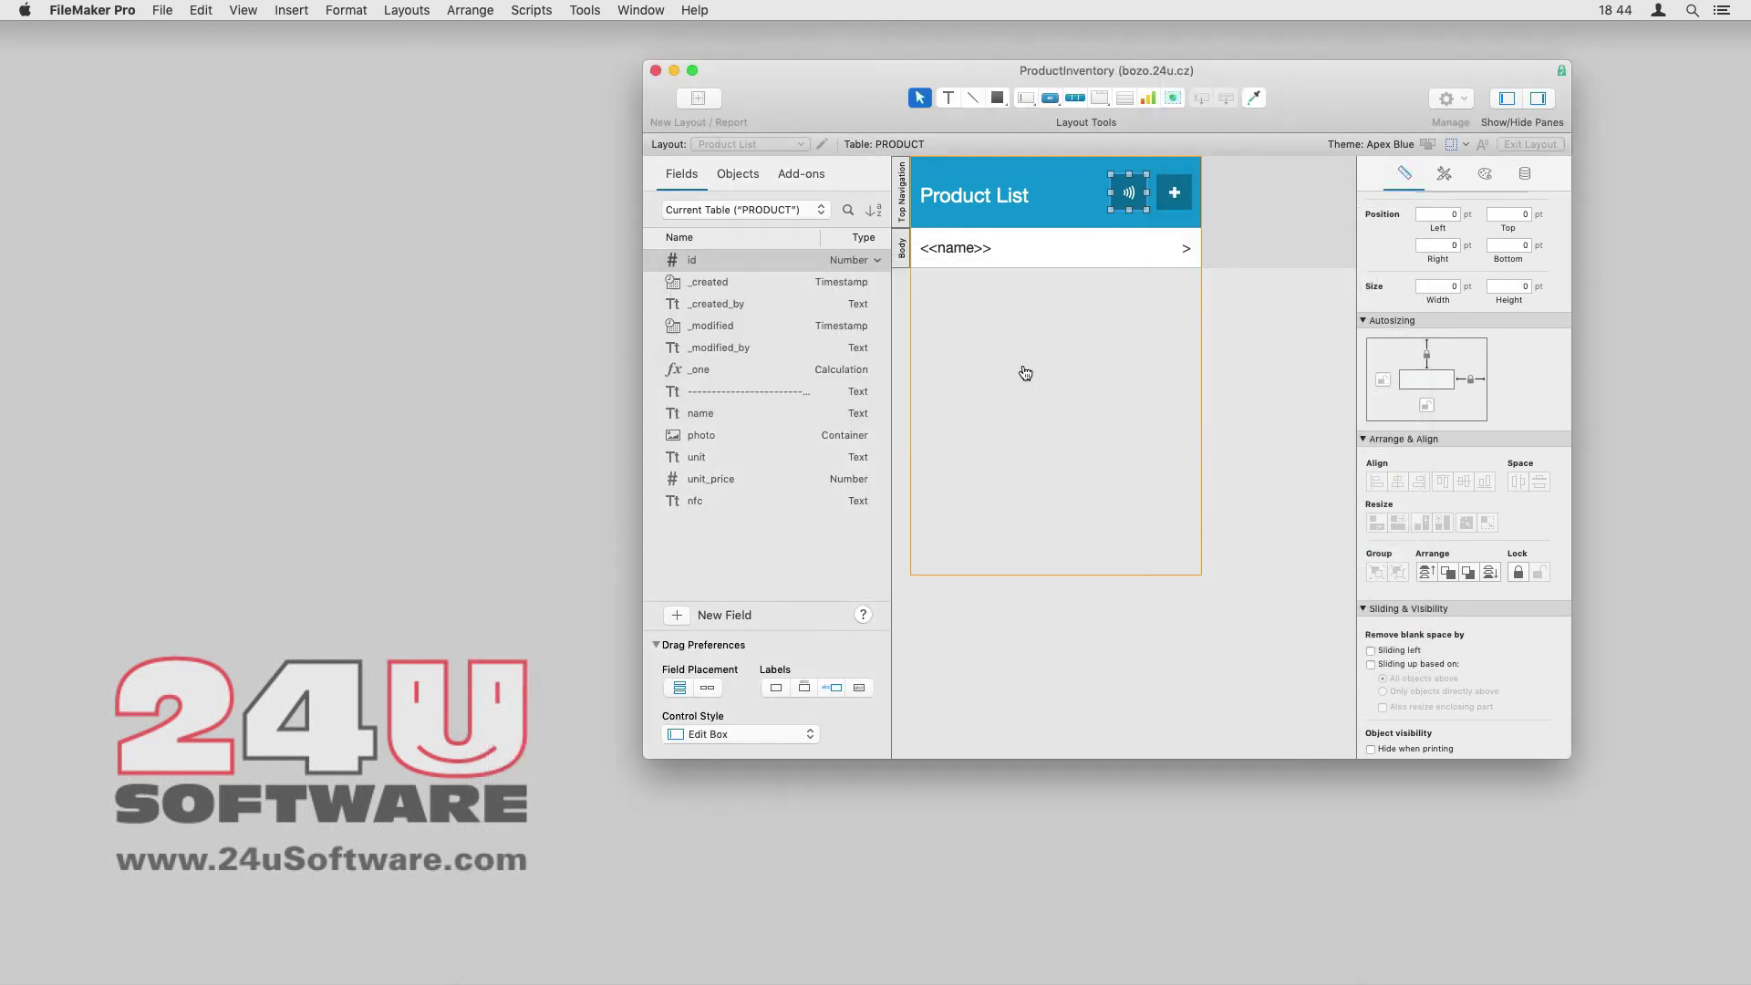